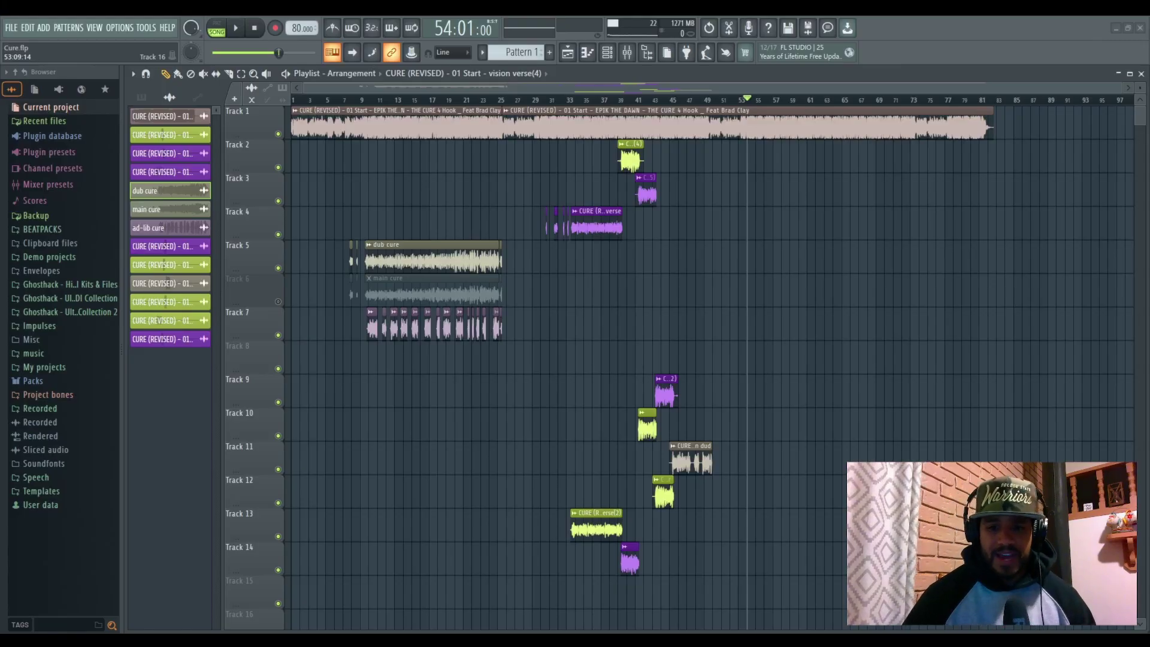
Review the mixer tracks and their routing, covering the beat, BUS, Vision and Amez vocals, Delay1, Delay2, Verb1 and Verb2
{"action": "key", "text": "F9"}
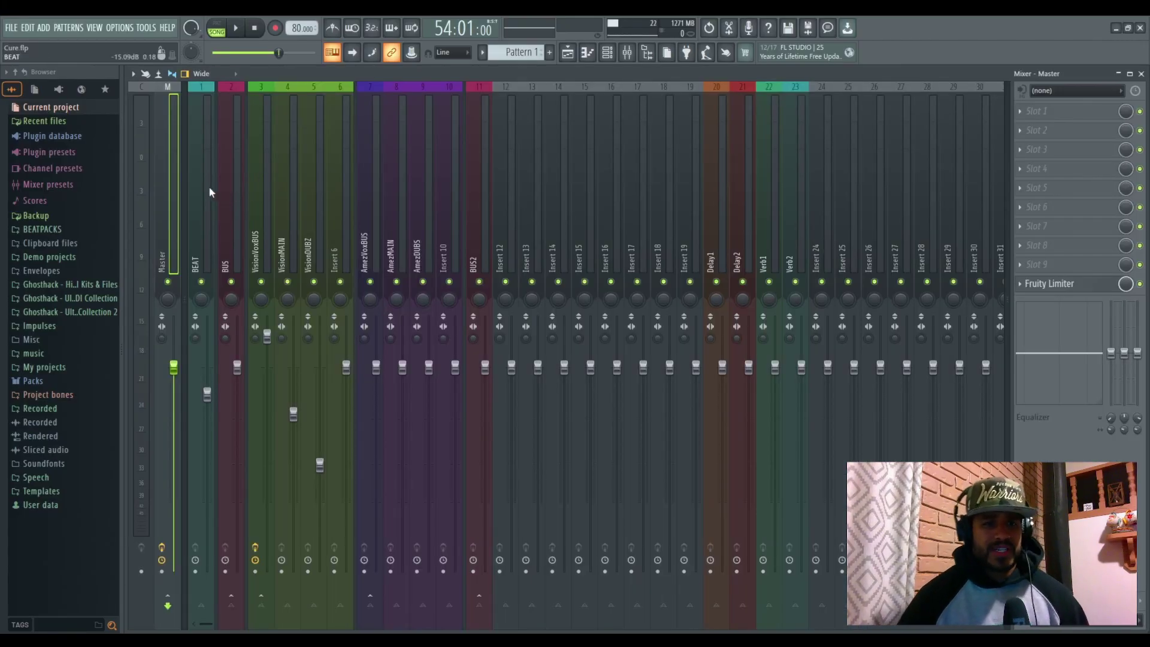
{"action": "left_click", "coordinate": [198, 170]}
{"action": "left_click", "coordinate": [228, 126]}
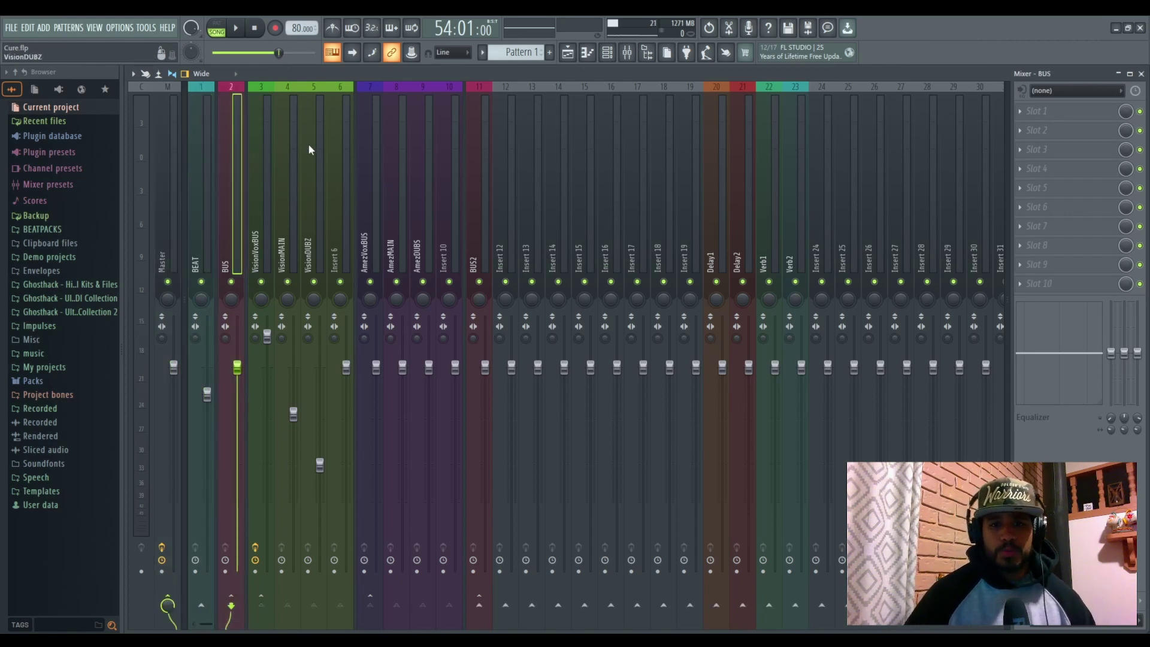
{"action": "left_click", "coordinate": [726, 222]}
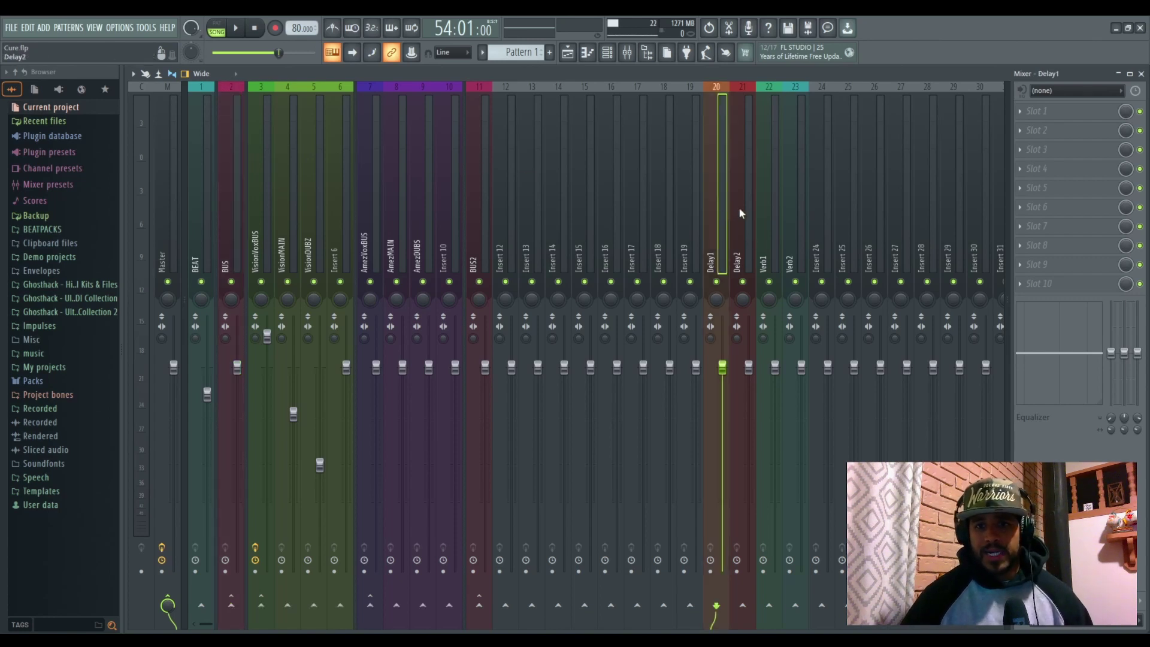
{"action": "left_click", "coordinate": [739, 206]}
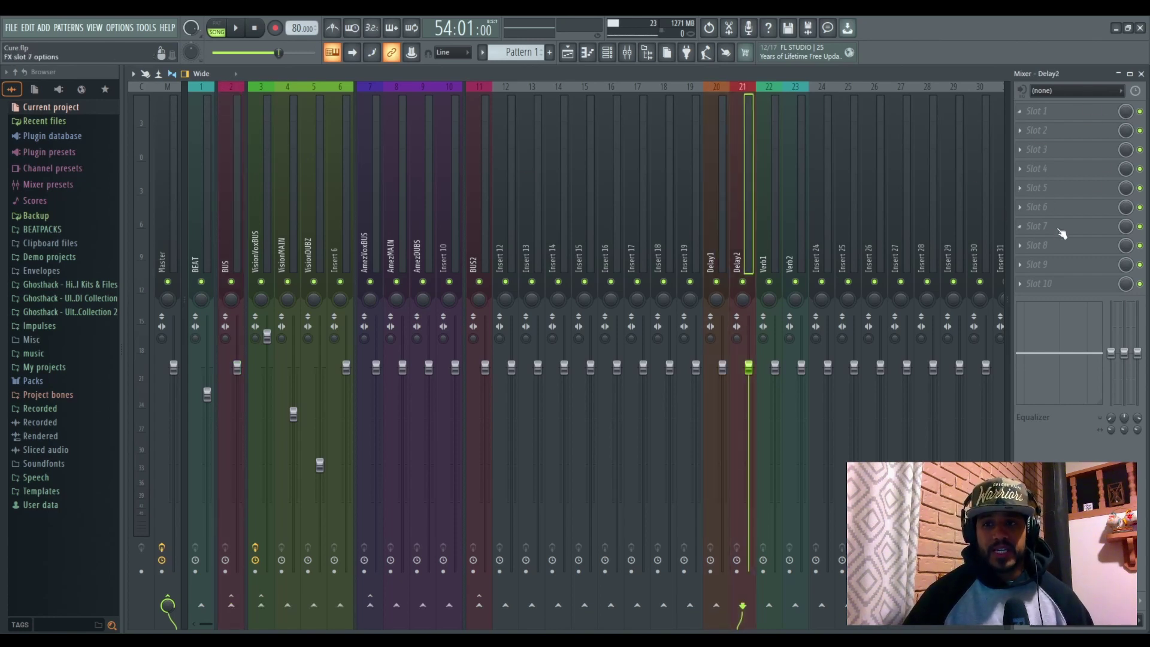
{"action": "left_click", "coordinate": [724, 189]}
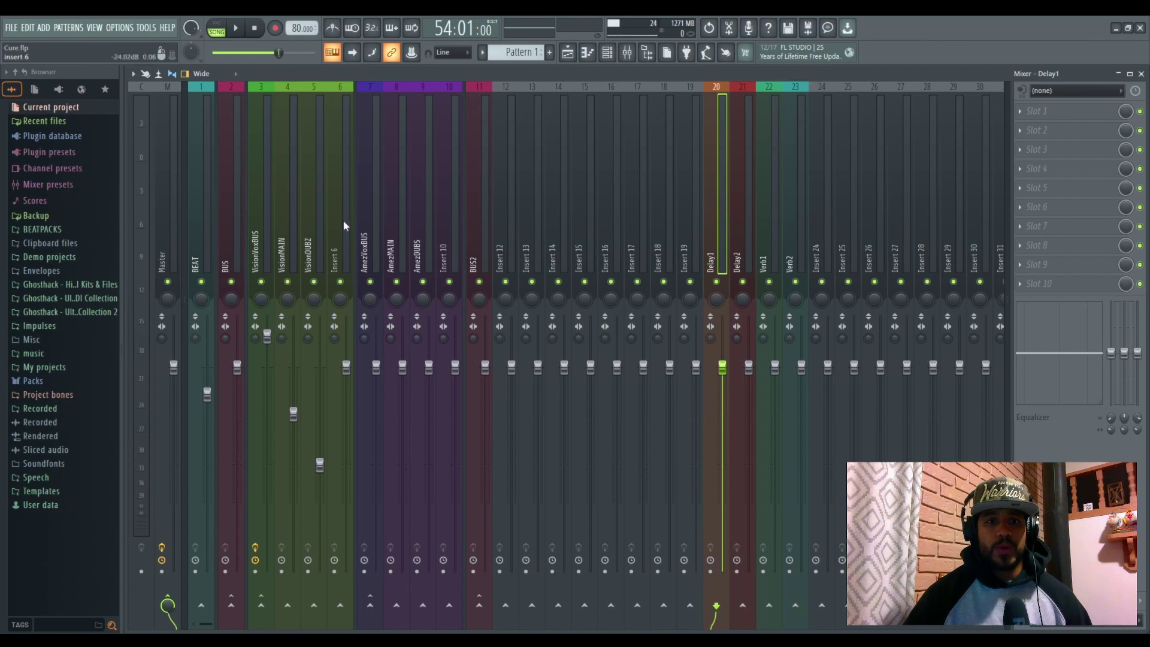
{"action": "left_click", "coordinate": [294, 221]}
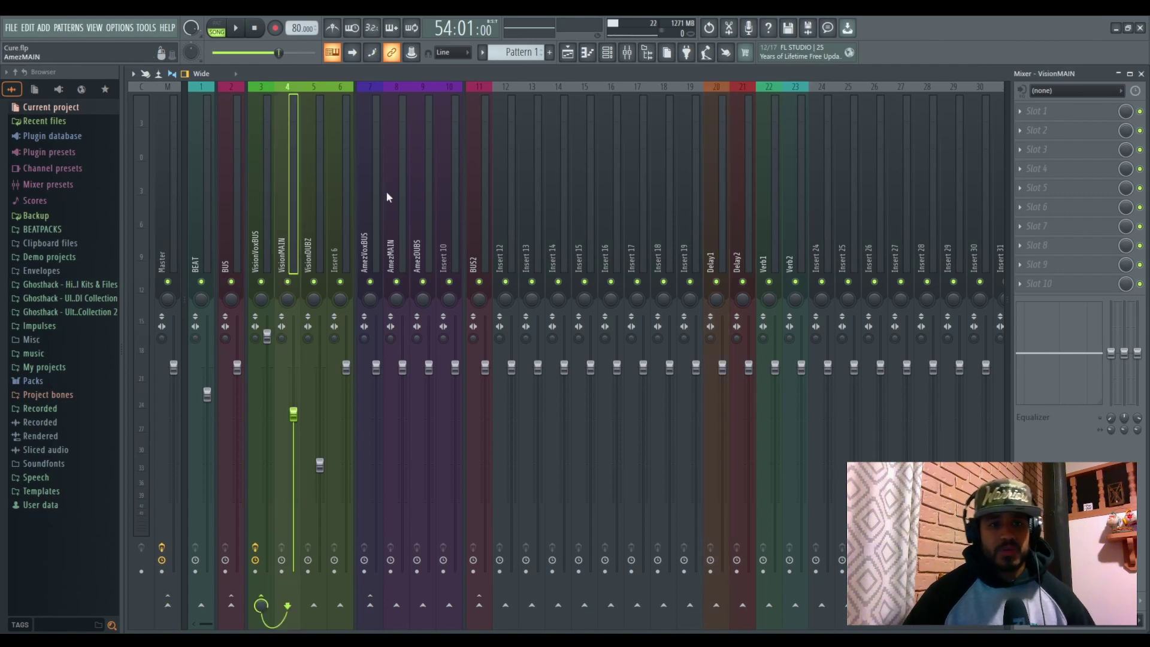
{"action": "left_click", "coordinate": [370, 190]}
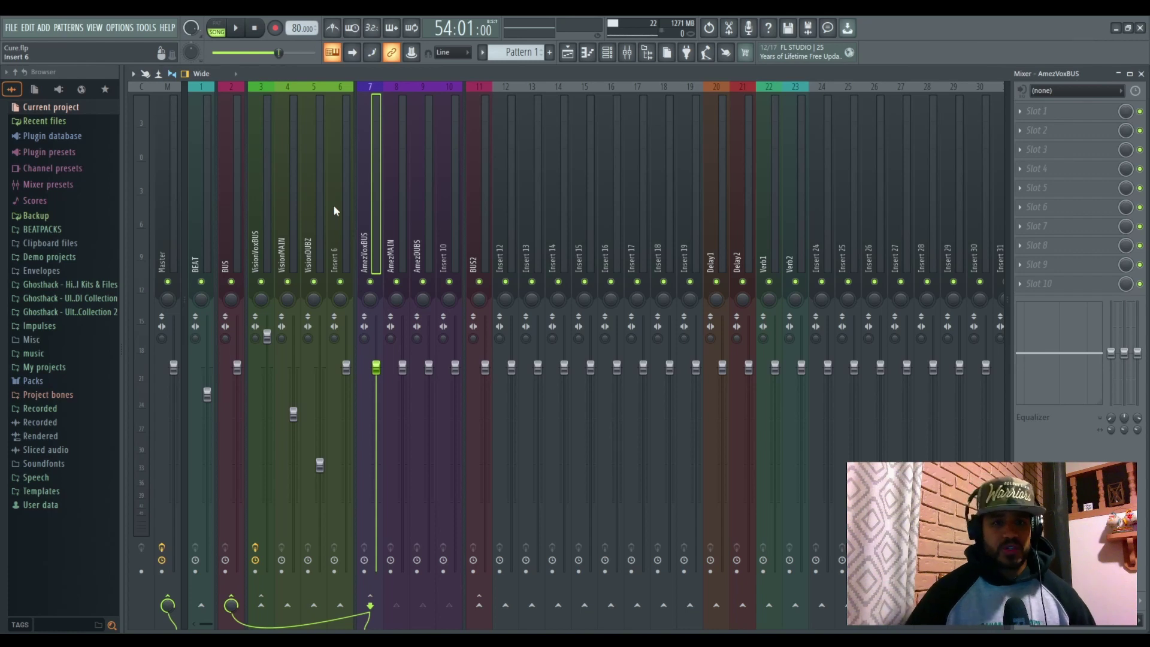
{"action": "left_click", "coordinate": [284, 236]}
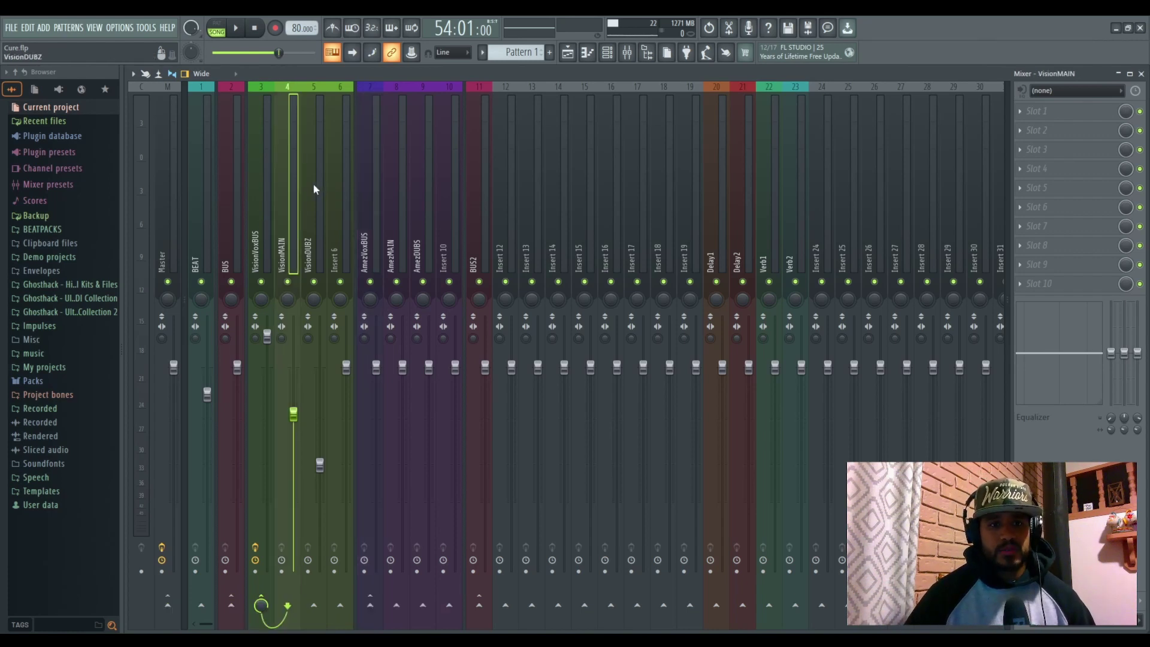
{"action": "left_click", "coordinate": [314, 188]}
{"action": "left_click", "coordinate": [339, 185]}
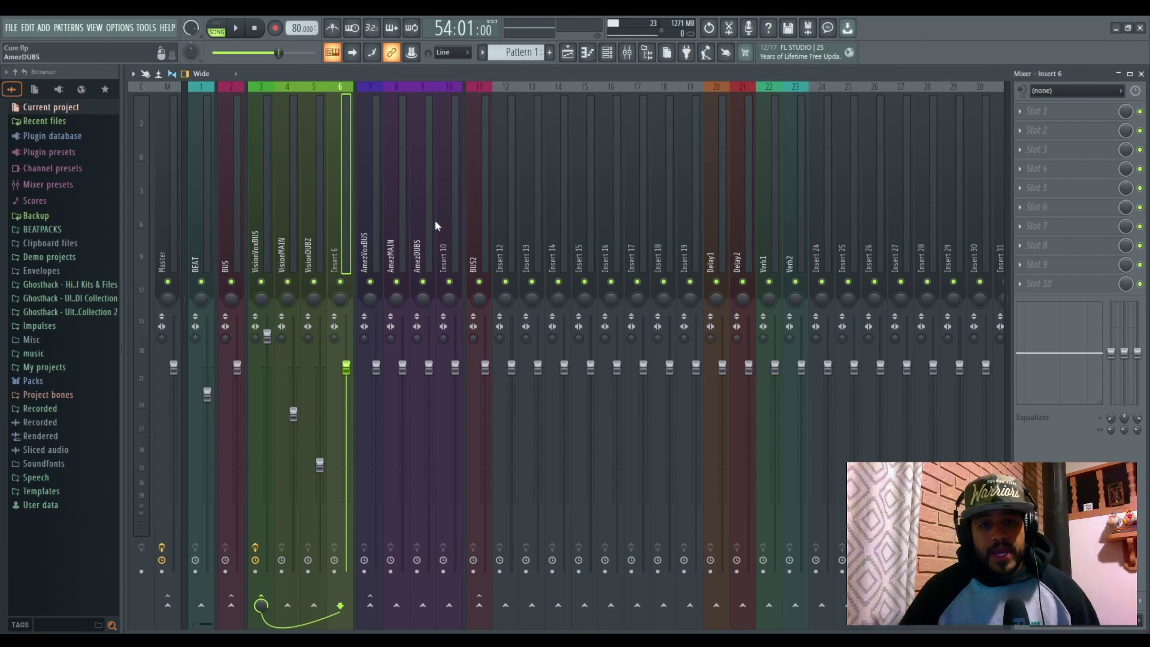
{"action": "left_click", "coordinate": [736, 180]}
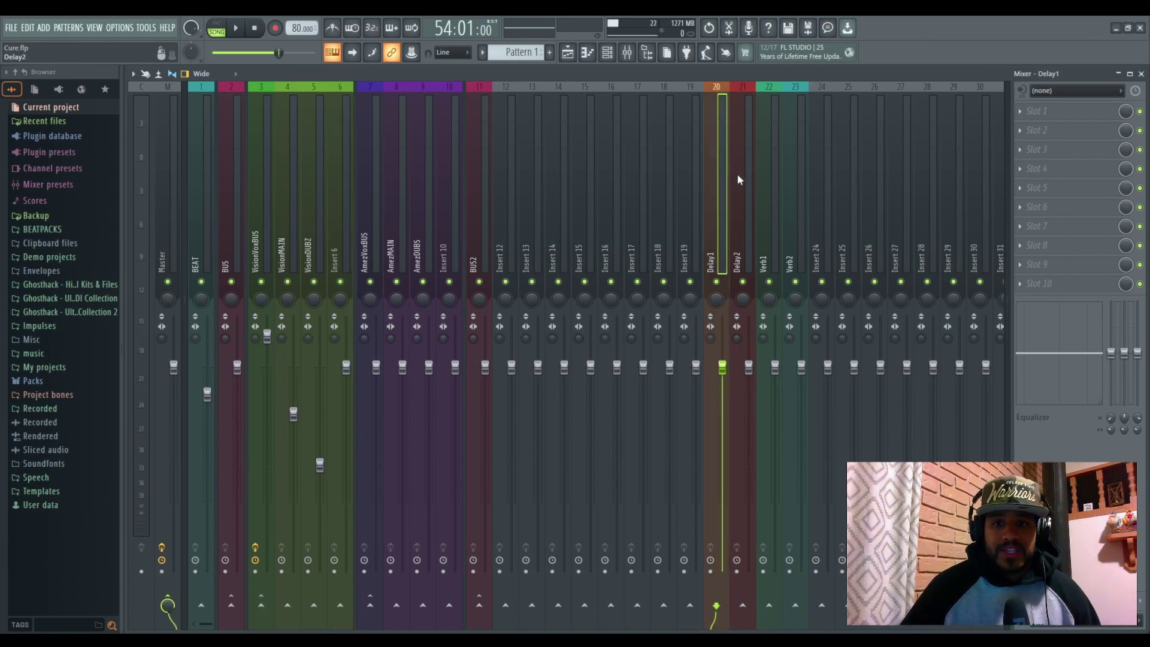
{"action": "left_click", "coordinate": [788, 175]}
{"action": "left_click", "coordinate": [772, 174]}
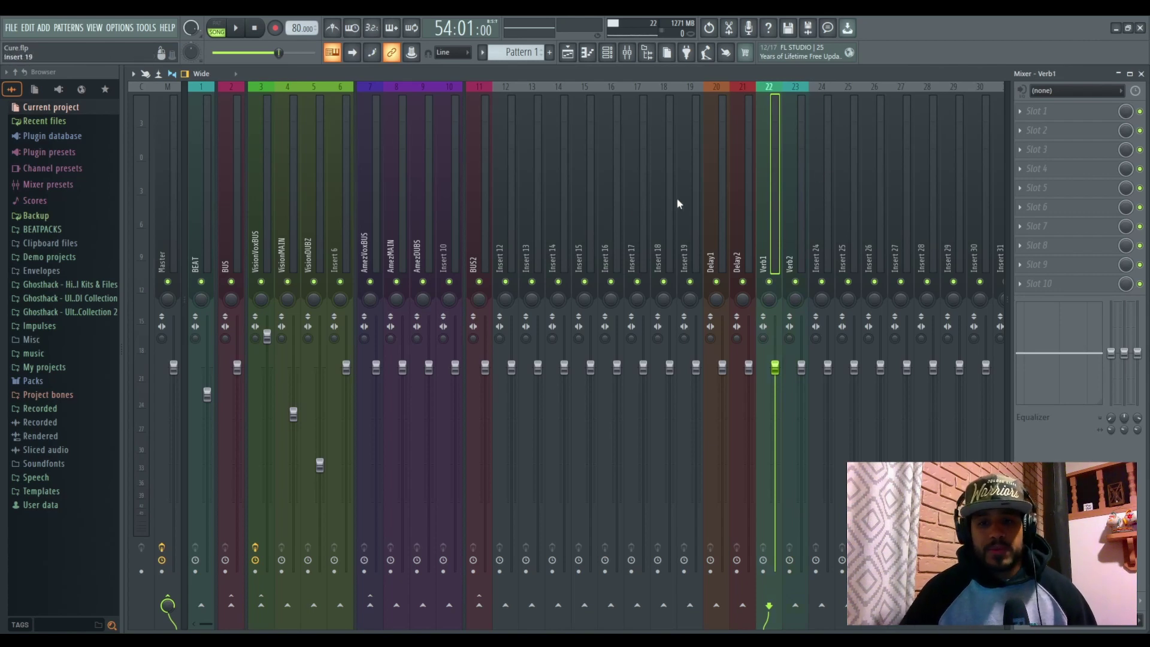
Play the playlist arrangement from bar 1 and unmute Track 6 with the main cure vocal
{"action": "left_click", "coordinate": [571, 60]}
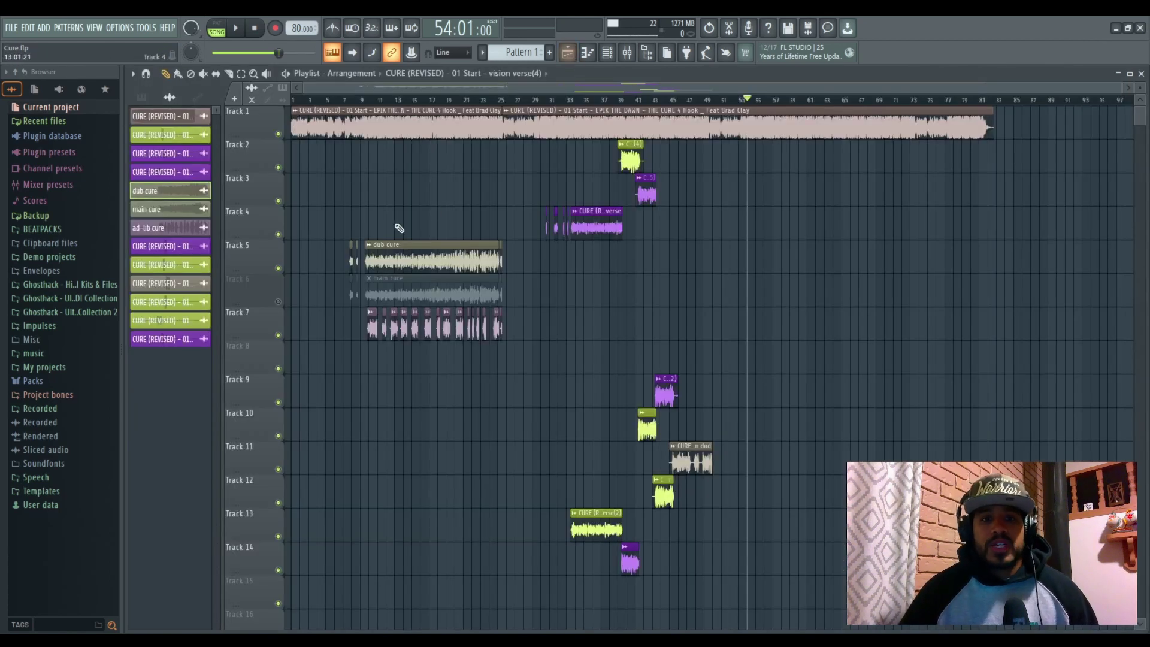
{"action": "left_click_drag", "start_coordinate": [305, 100], "coordinate": [273, 101]}
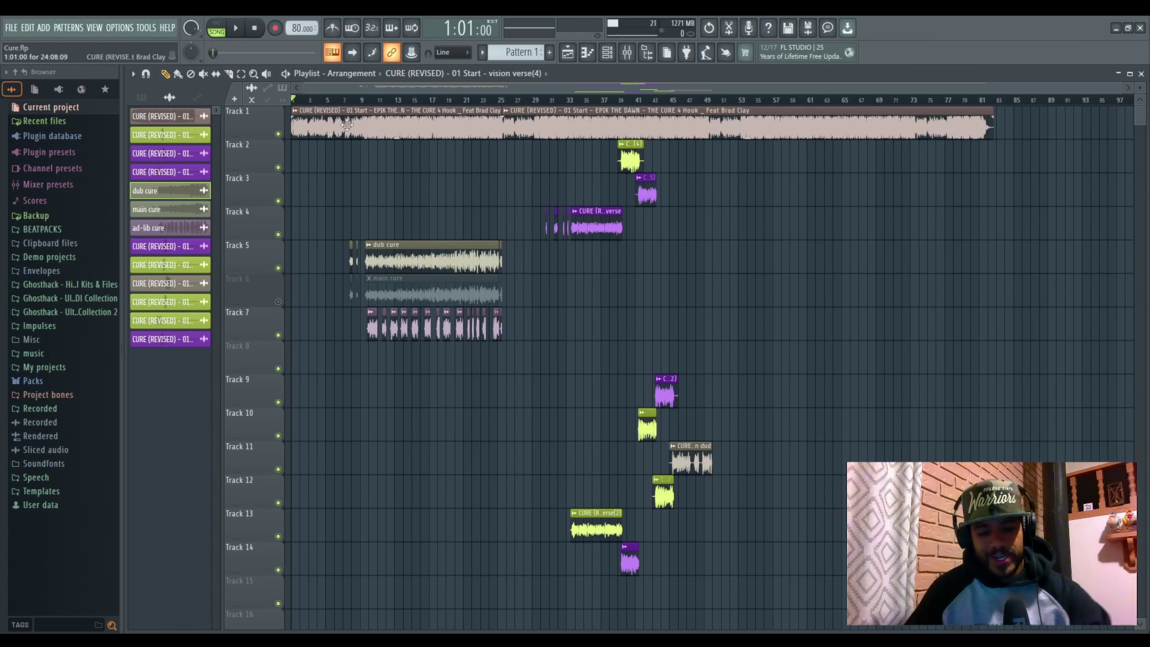
{"action": "key", "text": "space"}
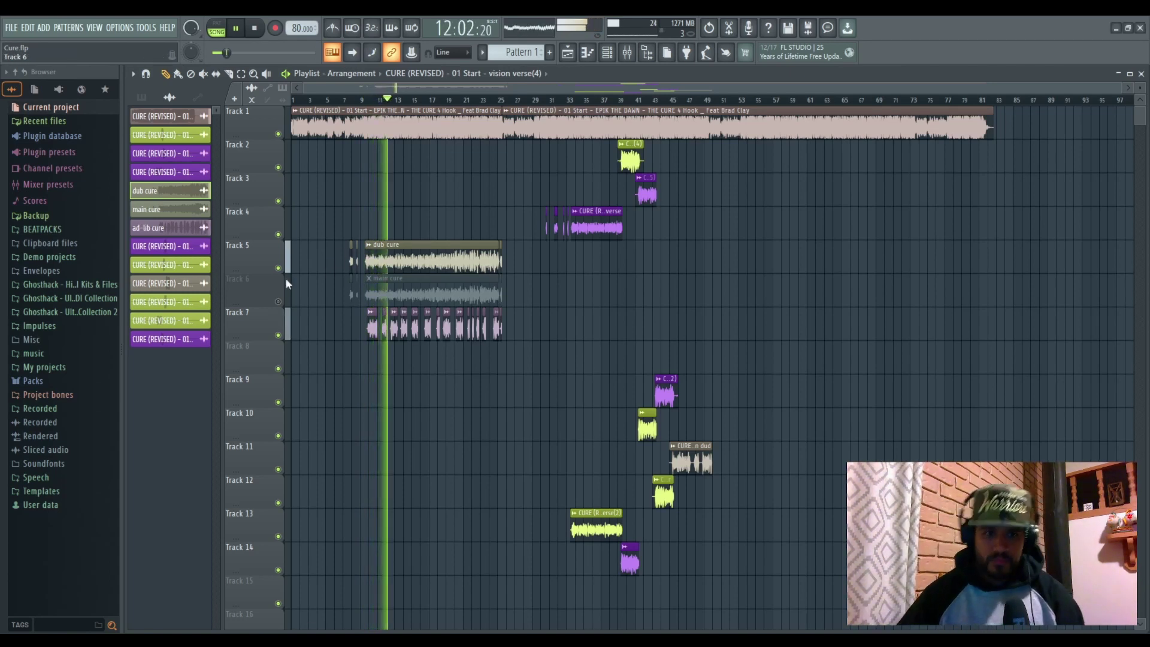
{"action": "left_click", "coordinate": [279, 301]}
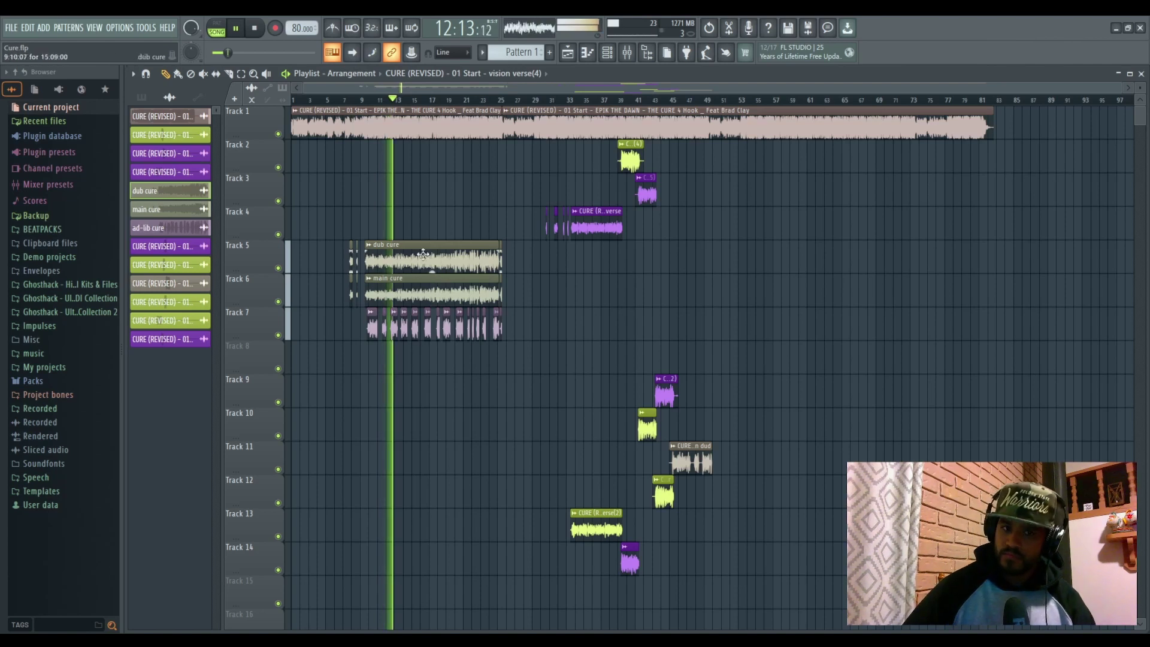
{"action": "key", "text": "space"}
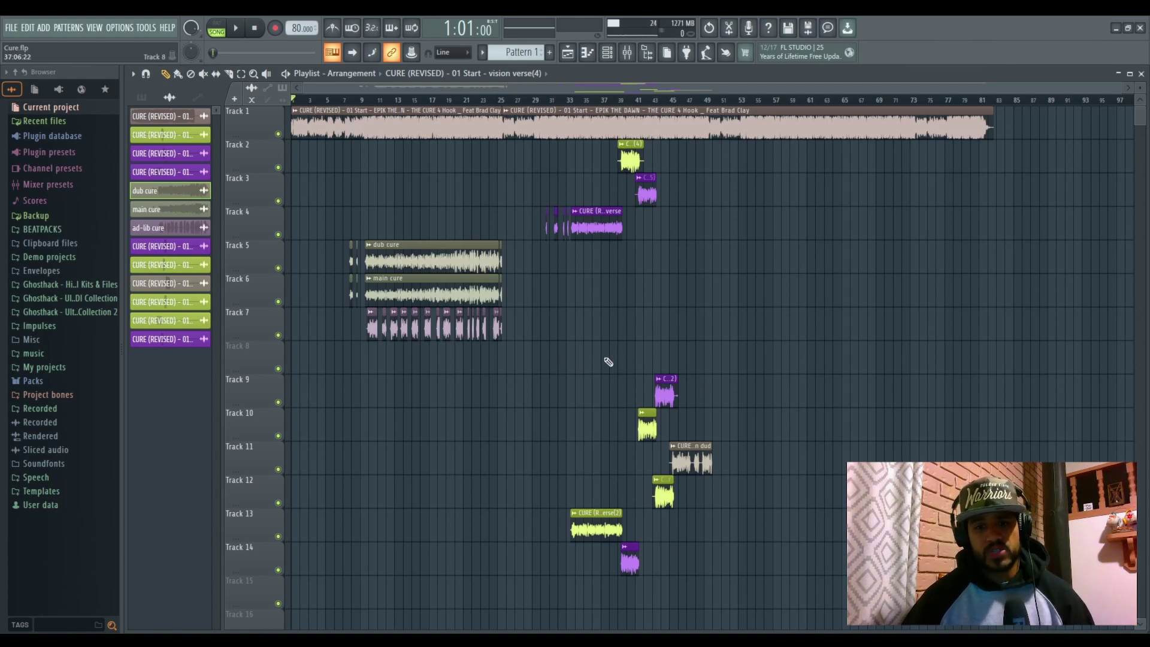
Audition the AmezVoxBUS vocal group in the mixer and leave only AmezMAIN enabled under it, muting Insert 10
{"action": "left_click", "coordinate": [441, 259]}
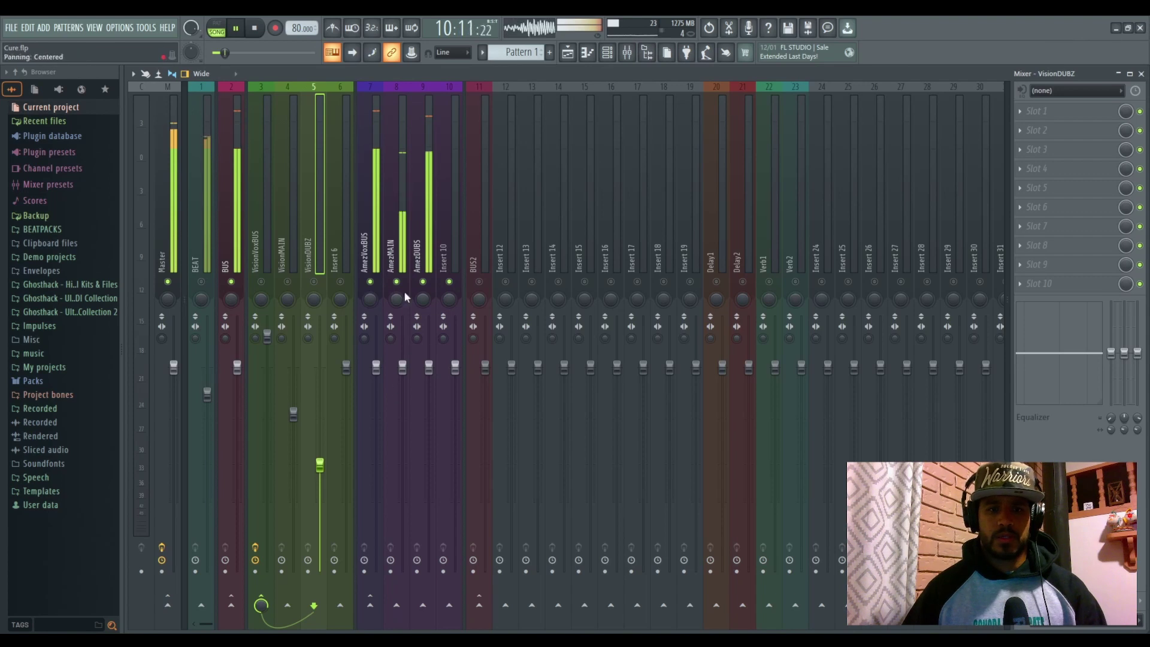
{"action": "left_click", "coordinate": [371, 240]}
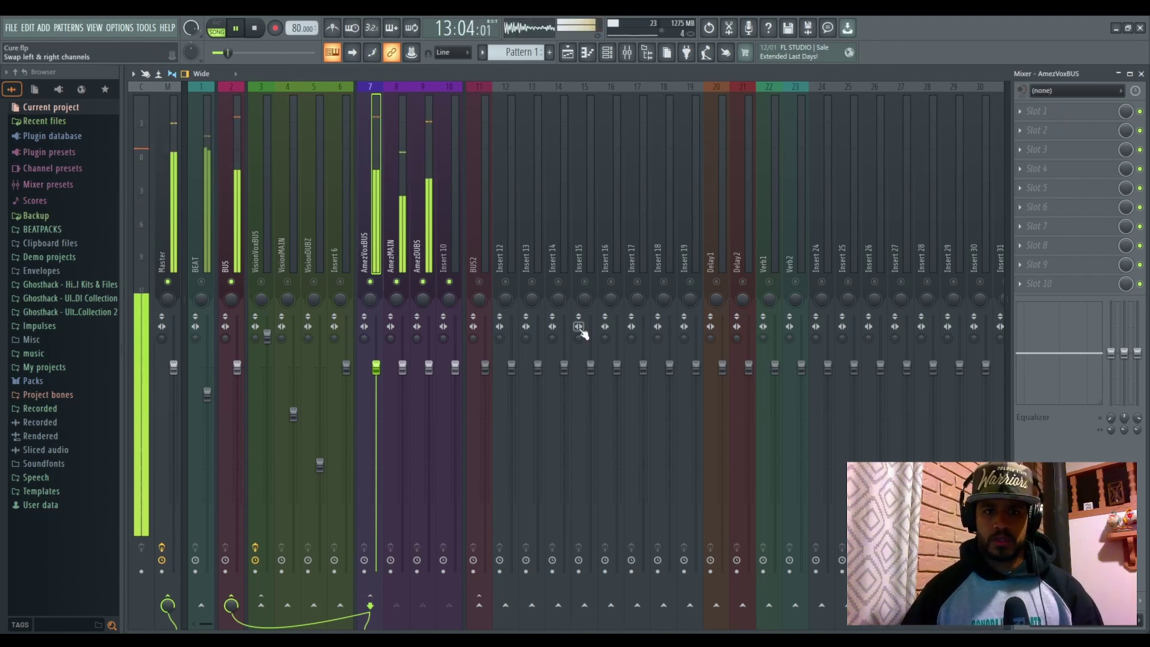
{"action": "key", "text": "space"}
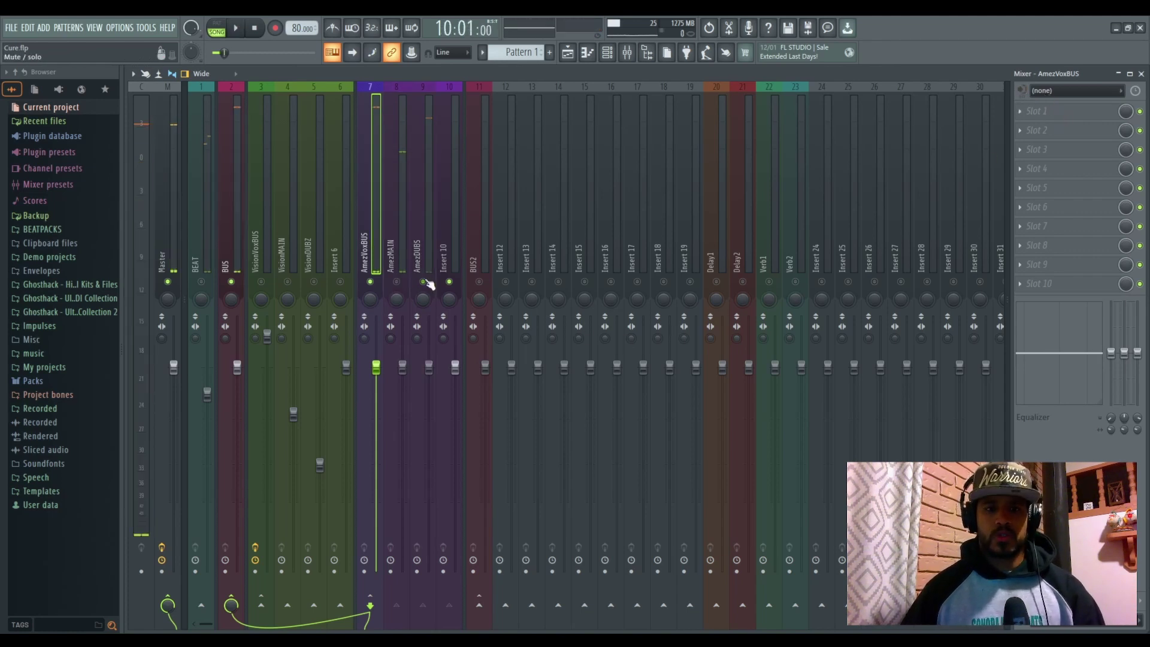
{"action": "left_click", "coordinate": [393, 198]}
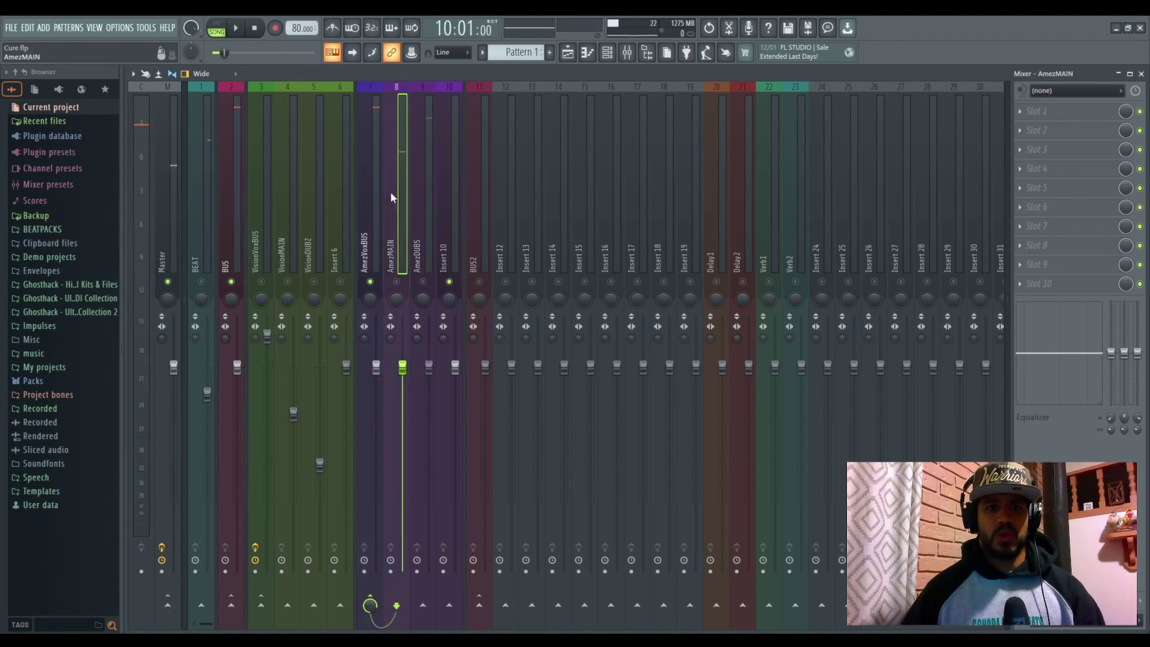
{"action": "left_click", "coordinate": [397, 282]}
{"action": "left_click", "coordinate": [450, 283]}
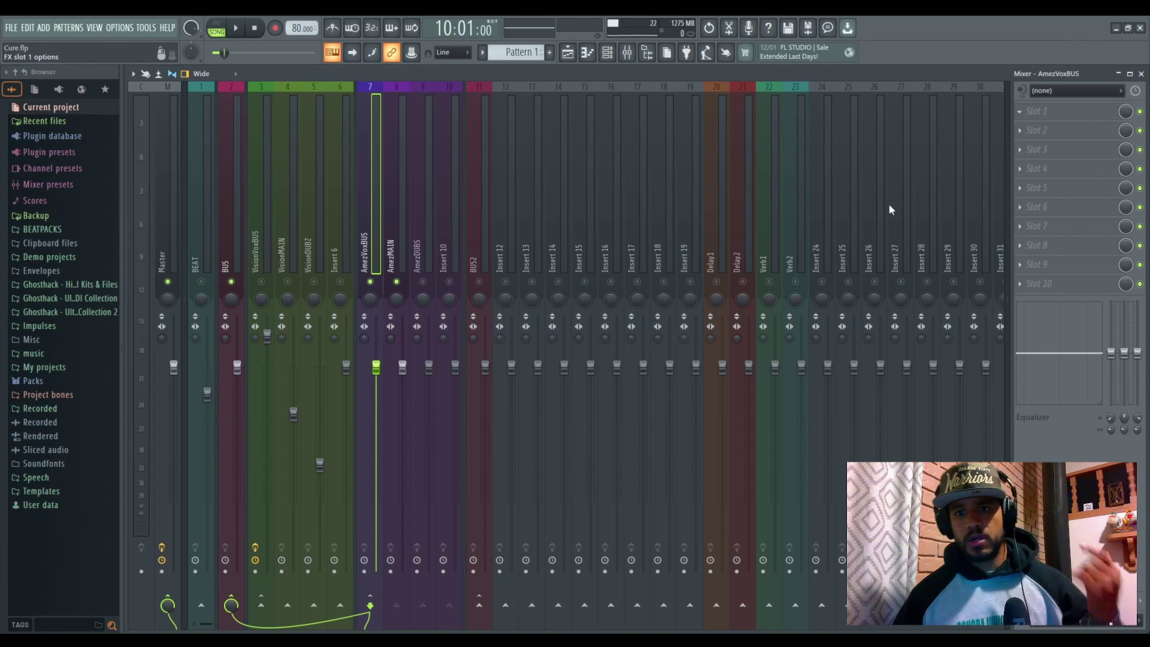
Add Fruity parametric EQ 2 to the first AmezVoxBUS slot and raise the frequency of a high-pass band 1 into the bass range
{"action": "left_click", "coordinate": [908, 429]}
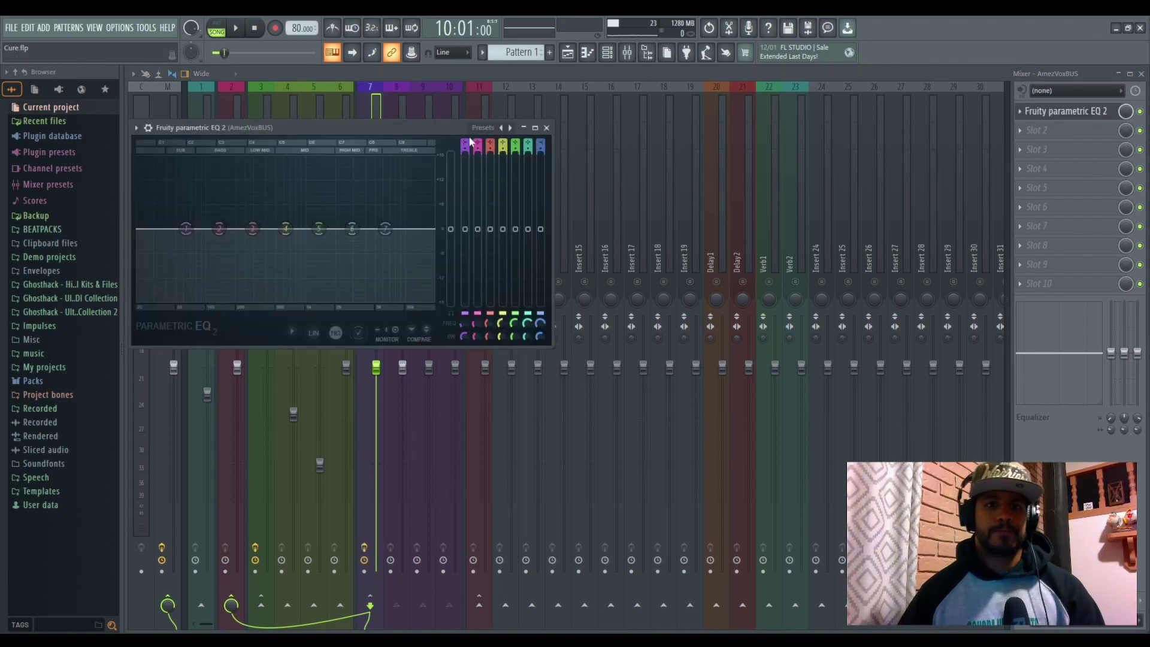
{"action": "scroll", "coordinate": [466, 143], "scroll_direction": "down", "scroll_amount": 2}
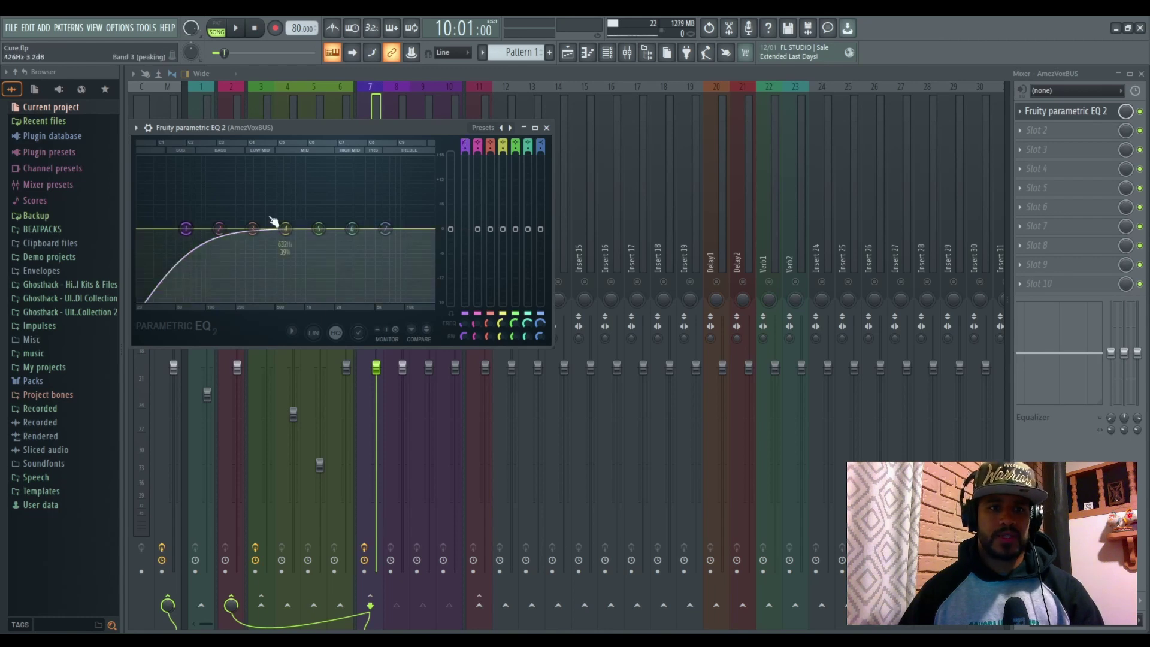
{"action": "left_click_drag", "start_coordinate": [185, 228], "coordinate": [226, 229]}
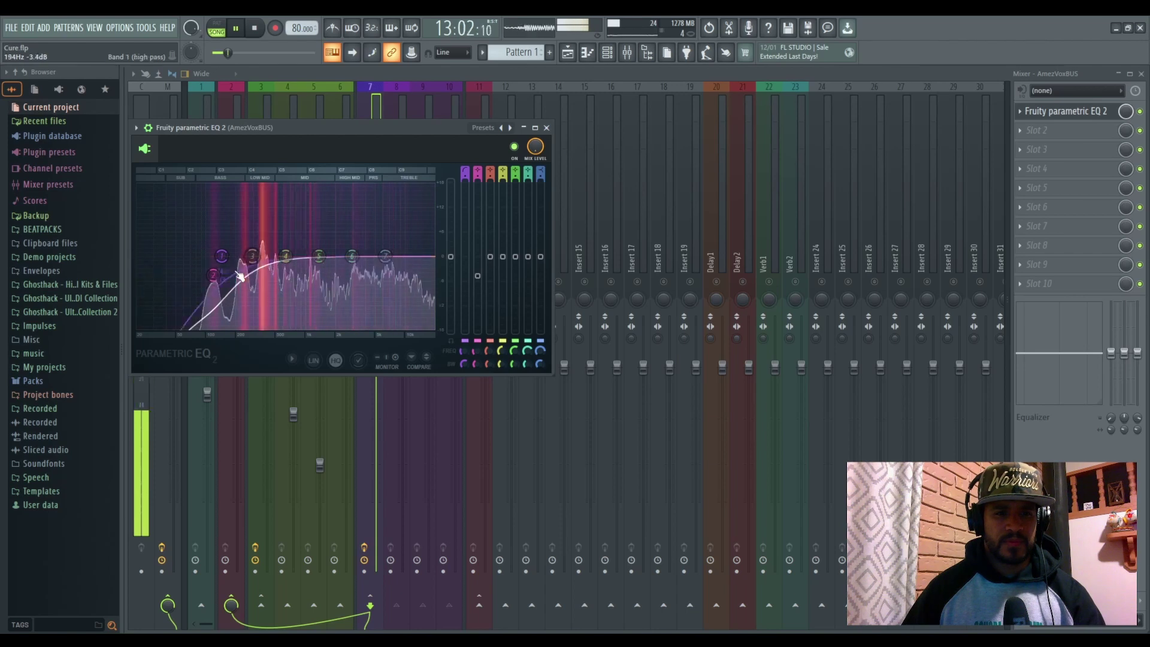
Set EQ band 2 to 48% width, sweep band 3 through the low mids with a boost, and shift band 5 slightly higher in frequency
{"action": "left_click_drag", "start_coordinate": [477, 364], "coordinate": [478, 363]}
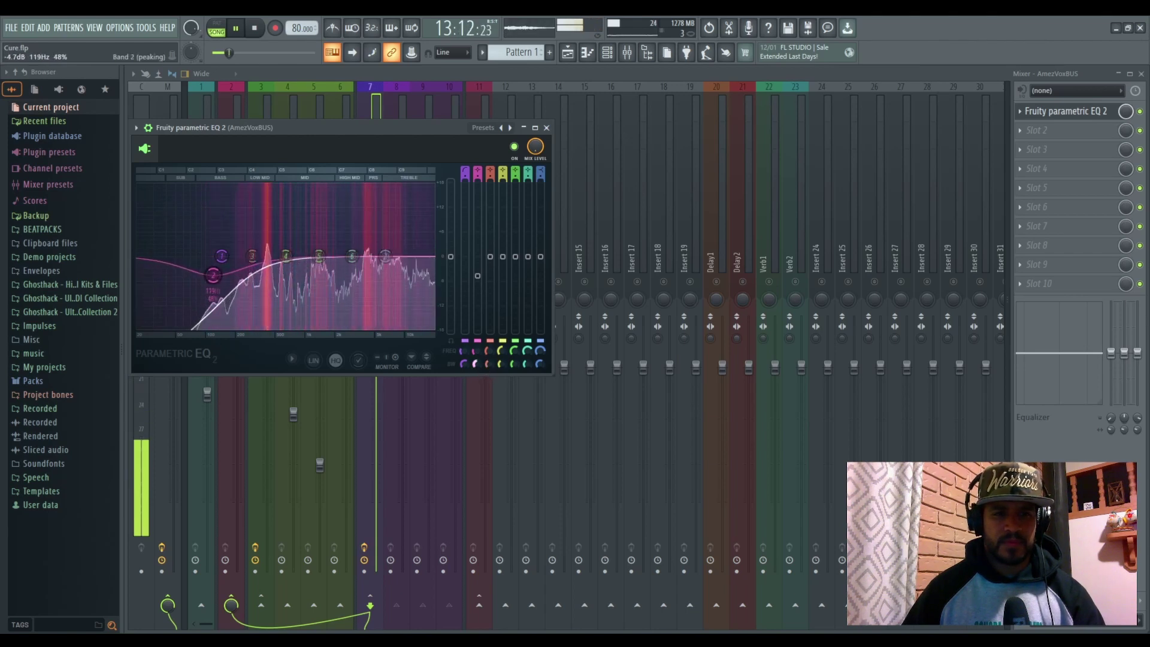
{"action": "left_click_drag", "start_coordinate": [252, 255], "coordinate": [240, 185]}
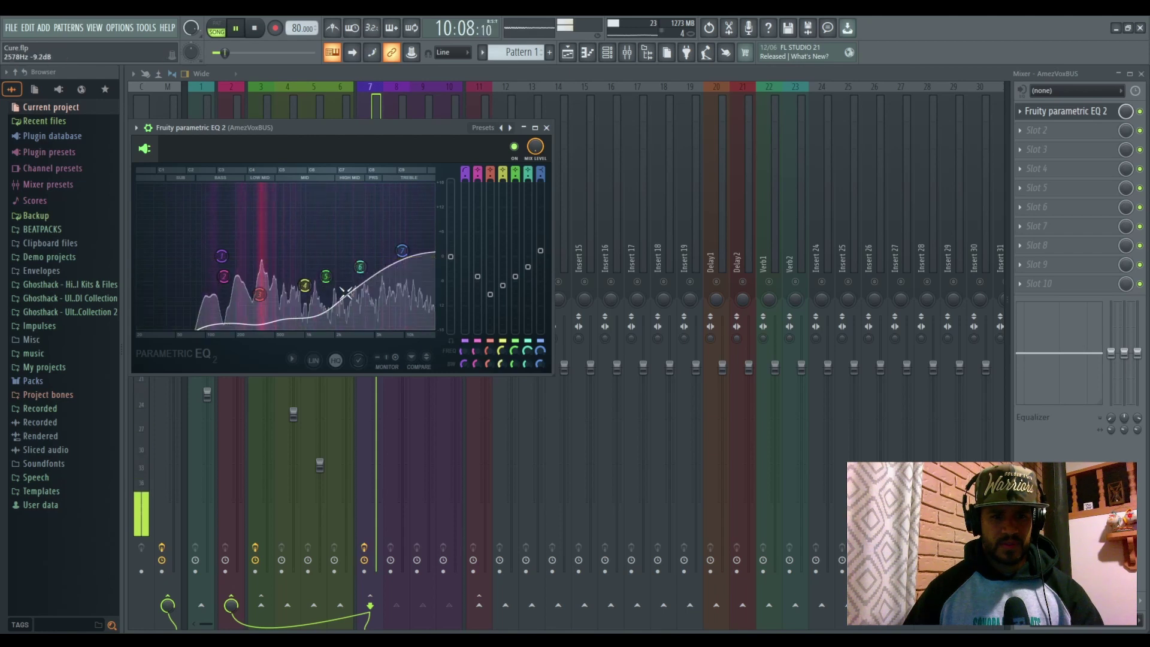
{"action": "left_click_drag", "start_coordinate": [325, 276], "coordinate": [333, 276]}
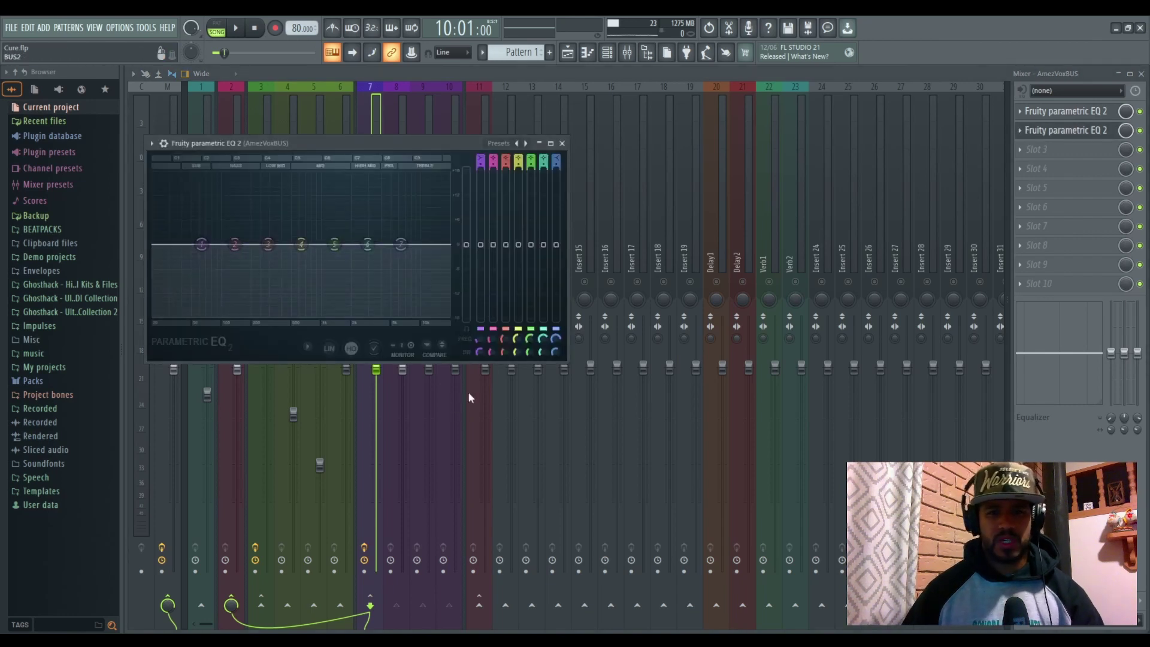
In a second Fruity parametric EQ 2 on AmezVoxBUS, change the types of bands 1 and 7 and make a narrow bass cut with band 1
{"action": "mouse_move", "coordinate": [482, 158]}
{"action": "left_mouse_down"}
{"action": "mouse_move", "coordinate": [481, 172]}
{"action": "mouse_move", "coordinate": [481, 157]}
{"action": "left_mouse_up"}
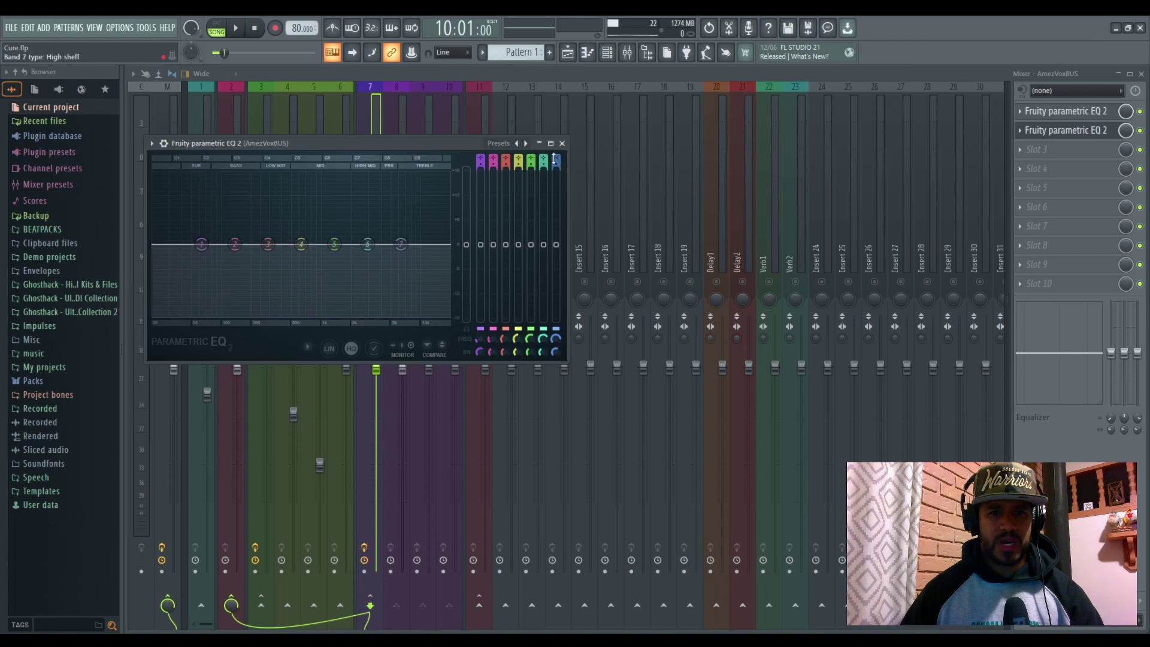
{"action": "left_click_drag", "start_coordinate": [554, 158], "coordinate": [554, 160]}
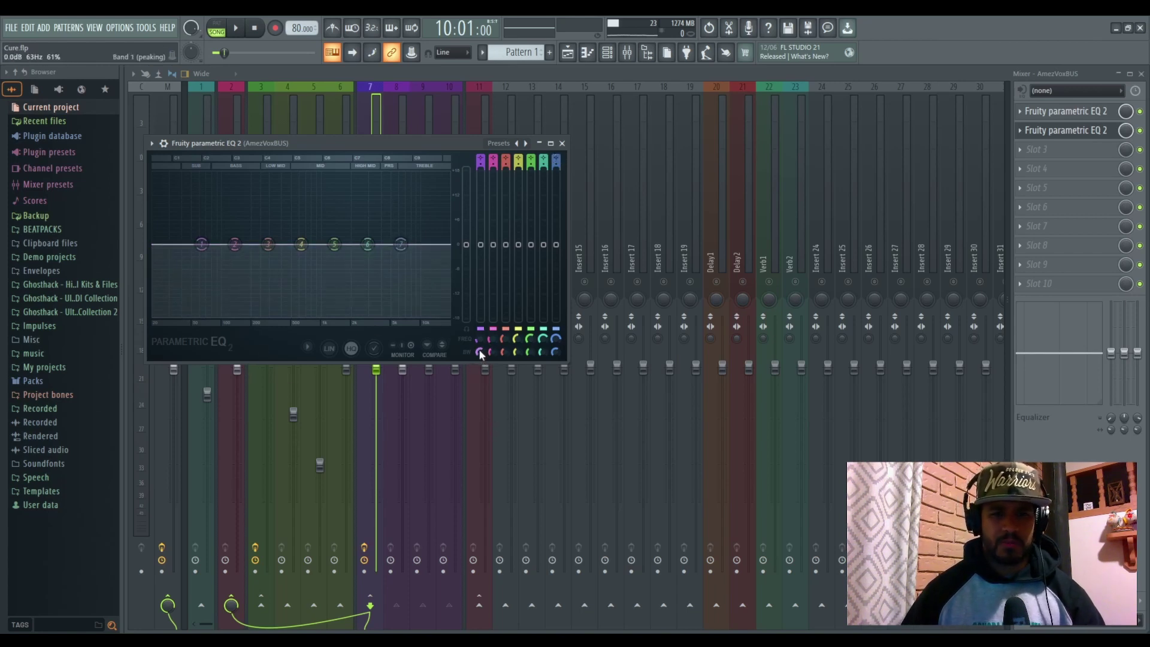
{"action": "left_click_drag", "start_coordinate": [201, 243], "coordinate": [235, 272]}
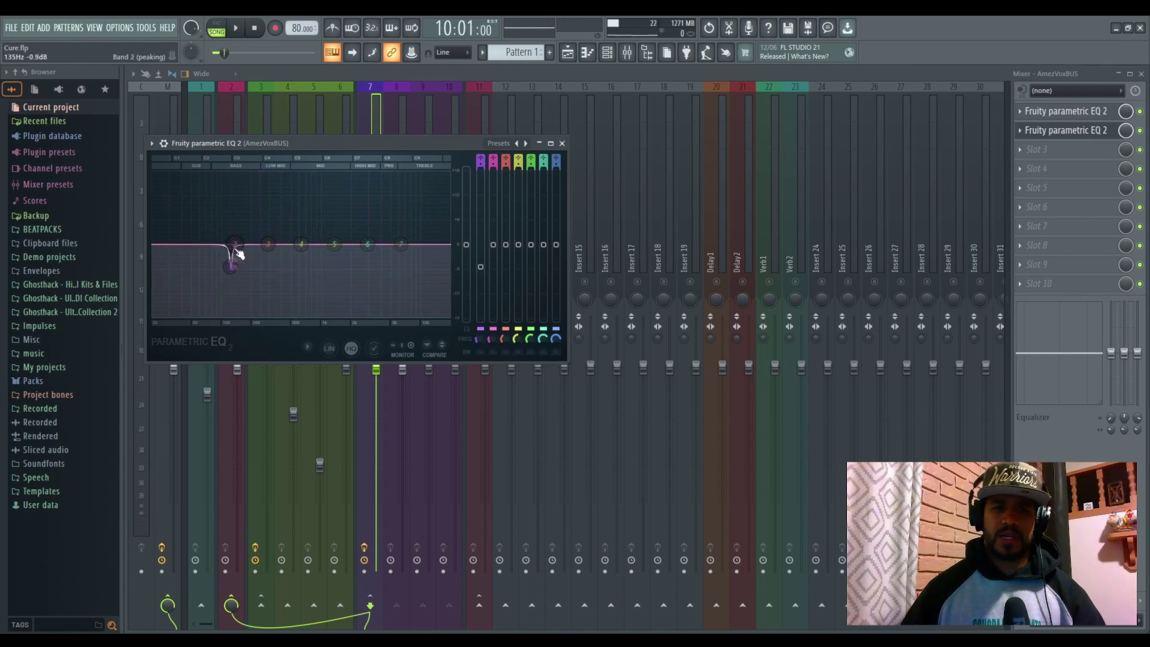
Sweep for resonances and place narrow cuts with bands 2 to 7, including about -4.7 dB at 648 Hz and -4.8 dB at 1327 Hz
{"action": "left_click_drag", "start_coordinate": [240, 253], "coordinate": [260, 179]}
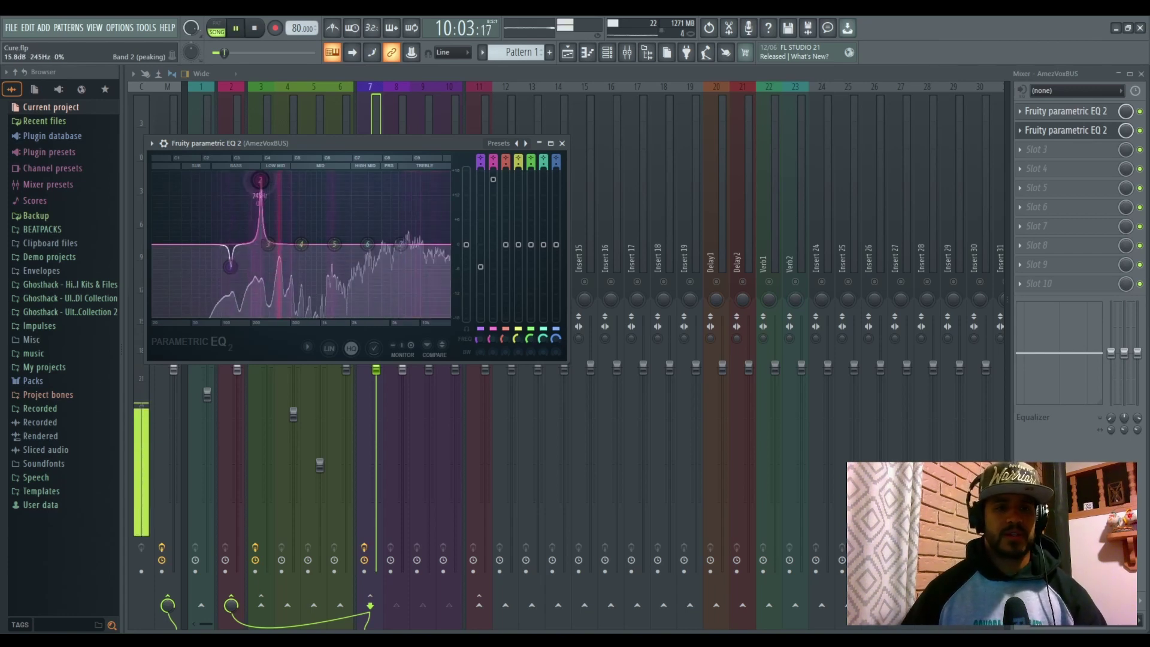
{"action": "left_click_drag", "start_coordinate": [245, 224], "coordinate": [302, 264]}
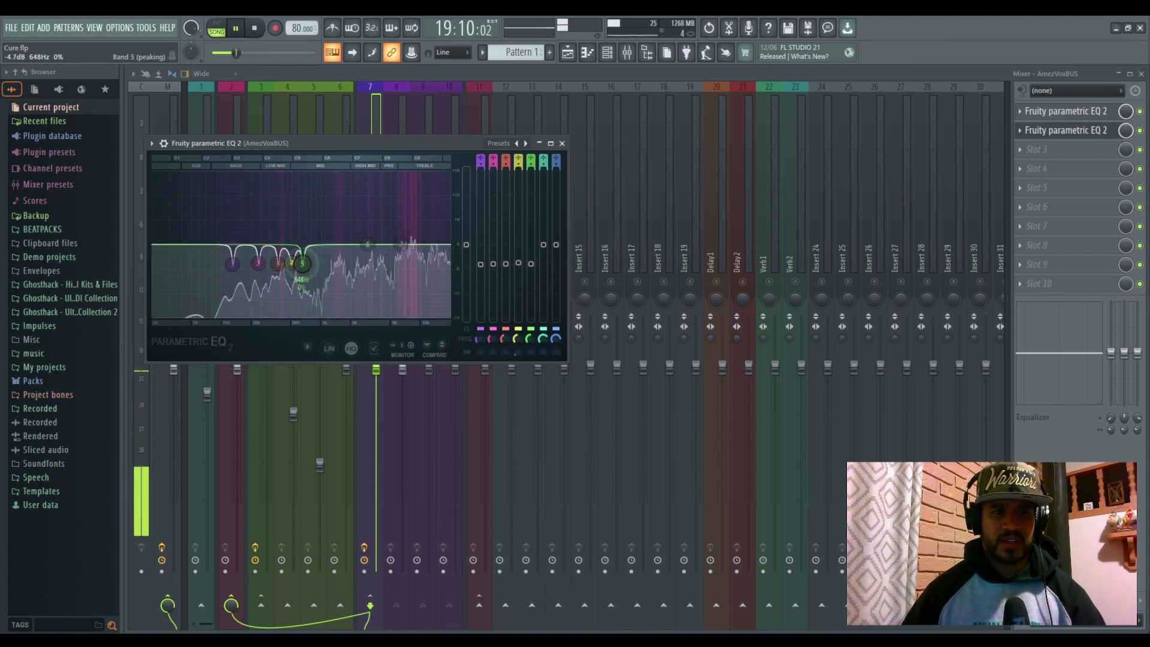
{"action": "left_click_drag", "start_coordinate": [367, 244], "coordinate": [333, 264]}
{"action": "left_click_drag", "start_coordinate": [543, 352], "coordinate": [543, 349]}
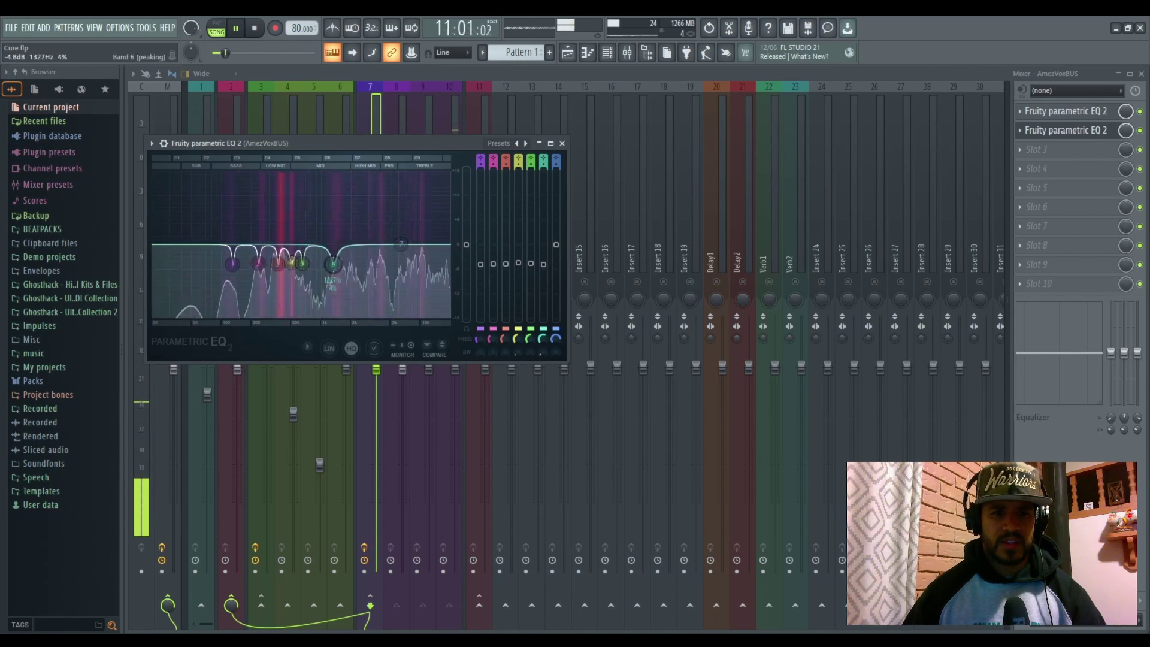
{"action": "left_click_drag", "start_coordinate": [400, 244], "coordinate": [344, 267]}
{"action": "key", "text": "space"}
{"action": "left_click", "coordinate": [1041, 127]}
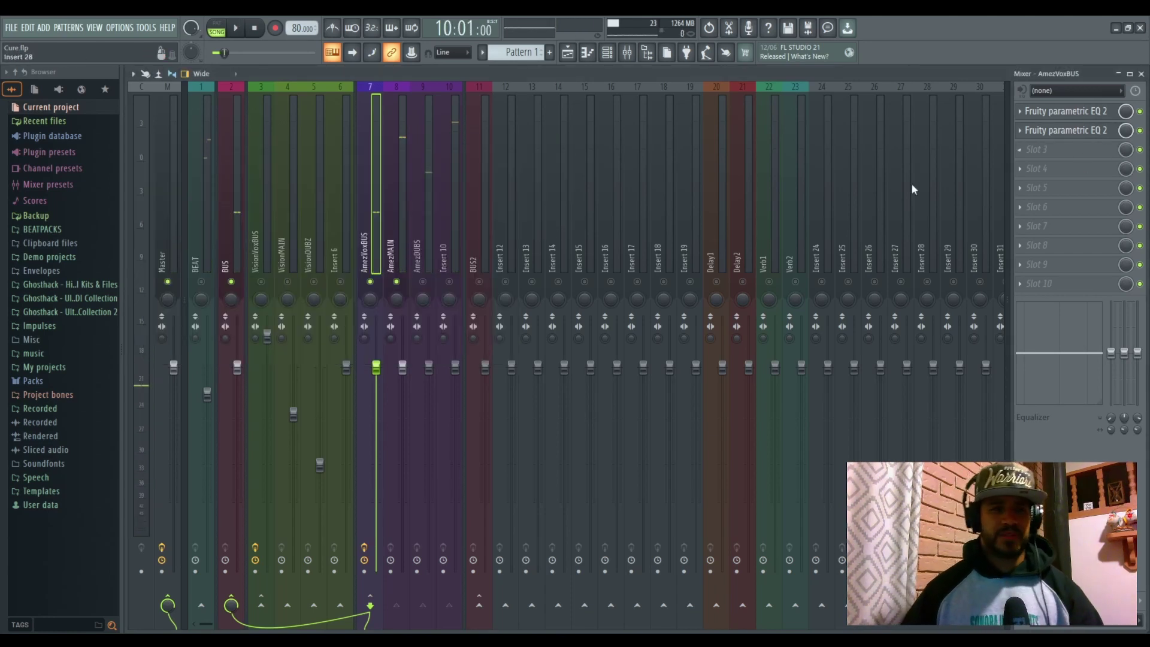
Compare the AmezVoxBUS vocals with and without both Fruity parametric EQ 2 effects during playback, ending with both enabled
{"action": "left_click", "coordinate": [1140, 130]}
{"action": "key", "text": "space"}
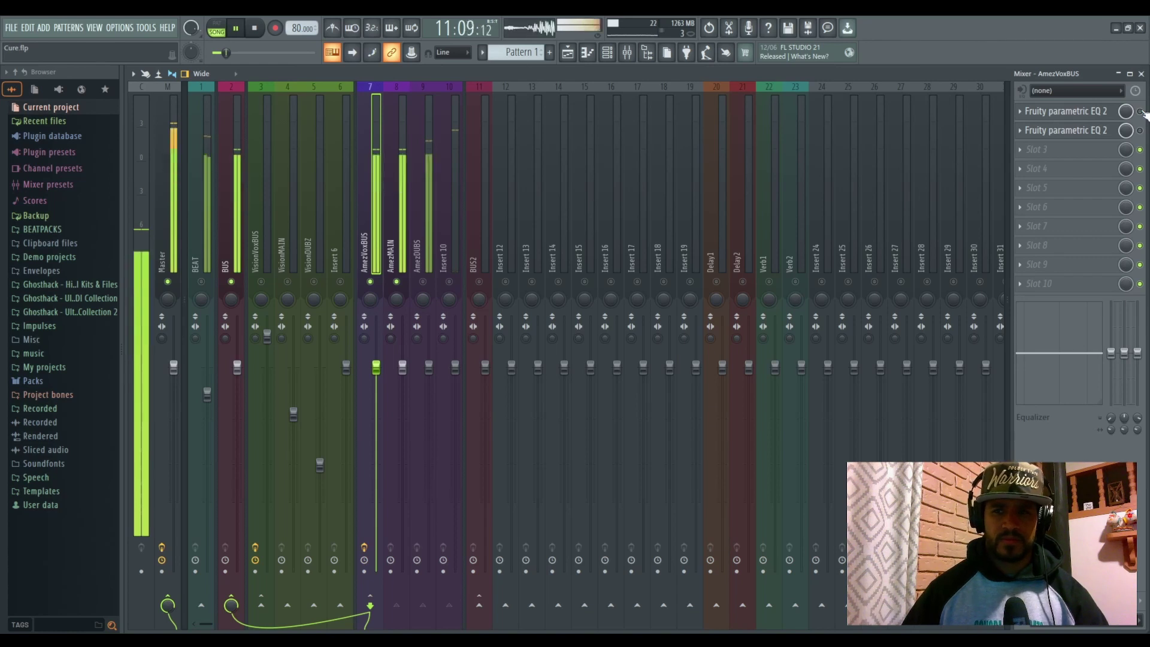
{"action": "left_click", "coordinate": [1140, 111]}
{"action": "left_click", "coordinate": [1139, 130]}
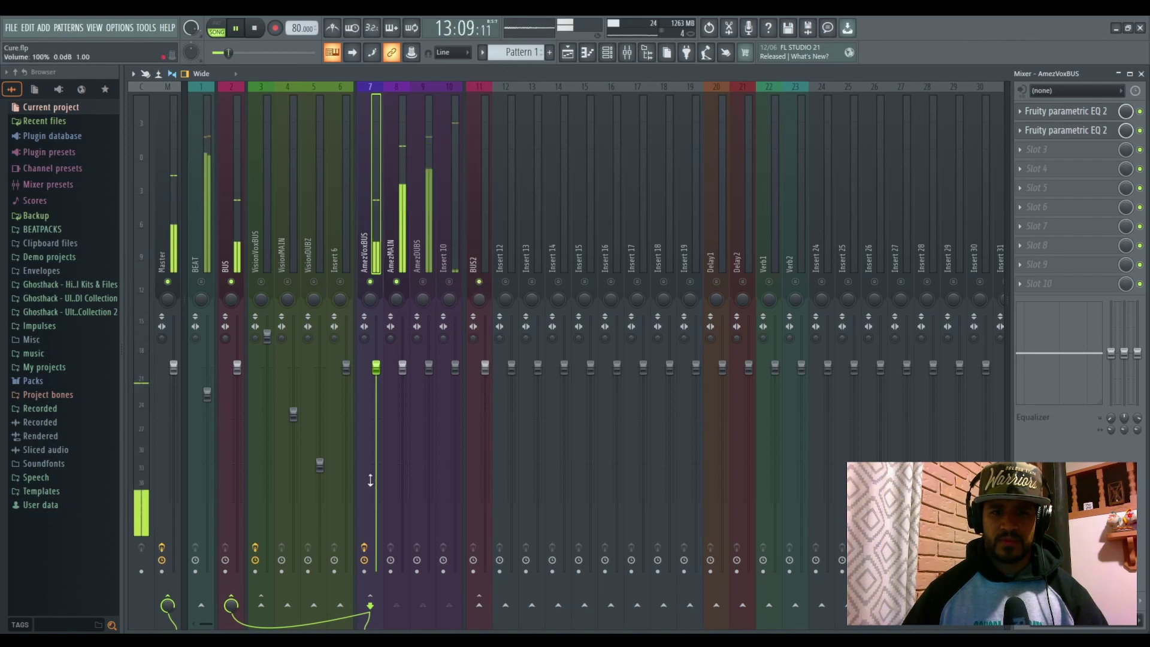
{"action": "key", "text": "space"}
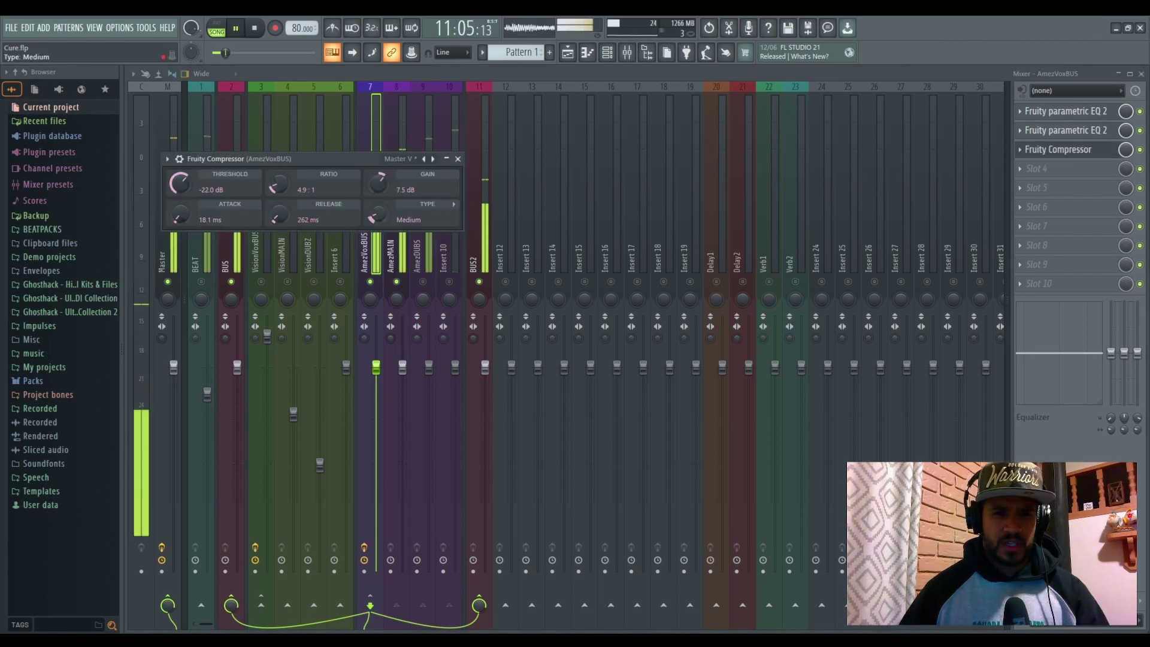
Set Fruity Compressor on AmezVoxBUS to type Hard/R, ratio about 2.1:1, attack about 80.7 ms and threshold about -28.4 dB
{"action": "left_click_drag", "start_coordinate": [378, 216], "coordinate": [378, 192]}
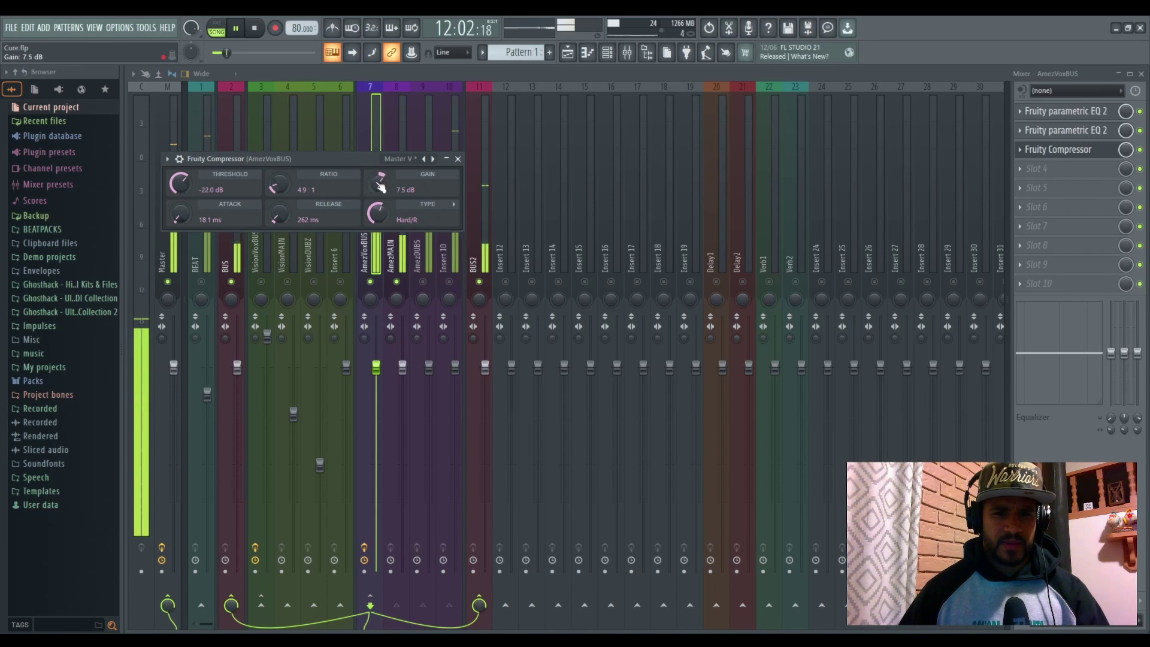
{"action": "left_click_drag", "start_coordinate": [279, 184], "coordinate": [280, 200]}
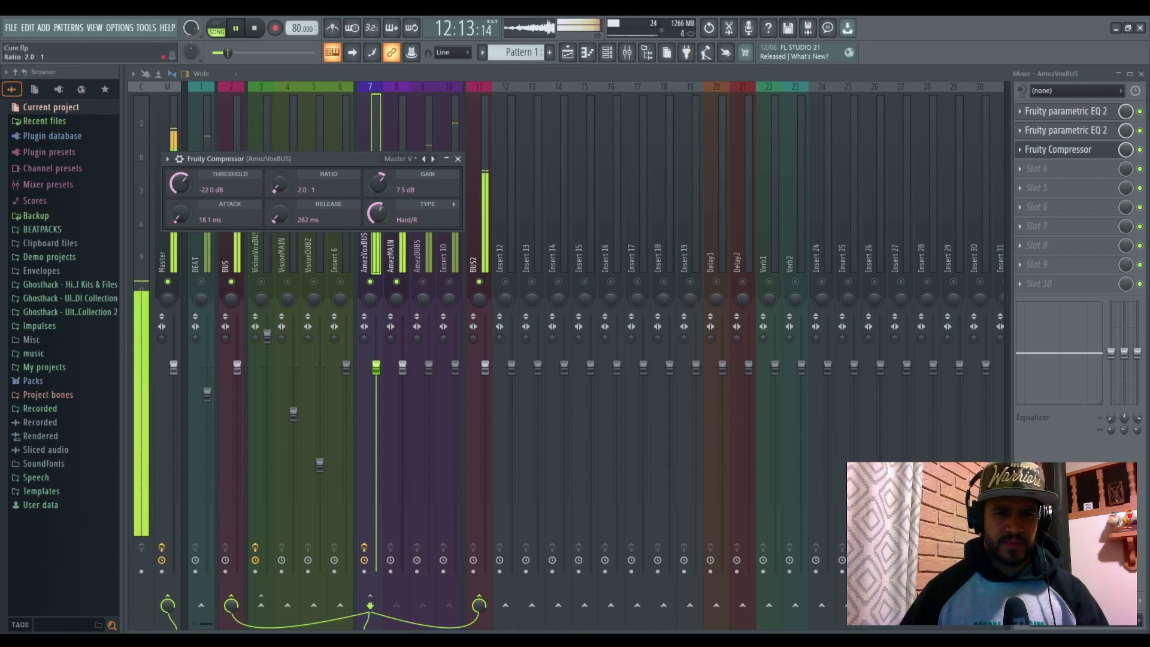
{"action": "mouse_move", "coordinate": [180, 214]}
{"action": "left_mouse_down"}
{"action": "mouse_move", "coordinate": [192, 188]}
{"action": "mouse_move", "coordinate": [184, 201]}
{"action": "left_mouse_up"}
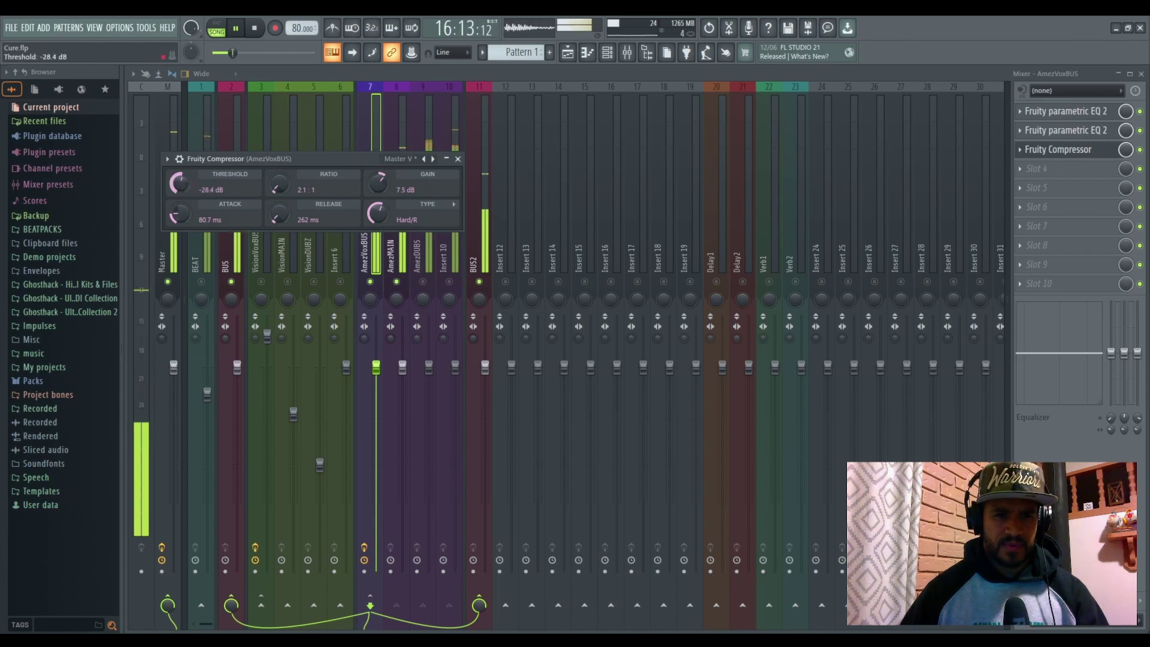
{"action": "left_click_drag", "start_coordinate": [184, 202], "coordinate": [184, 205]}
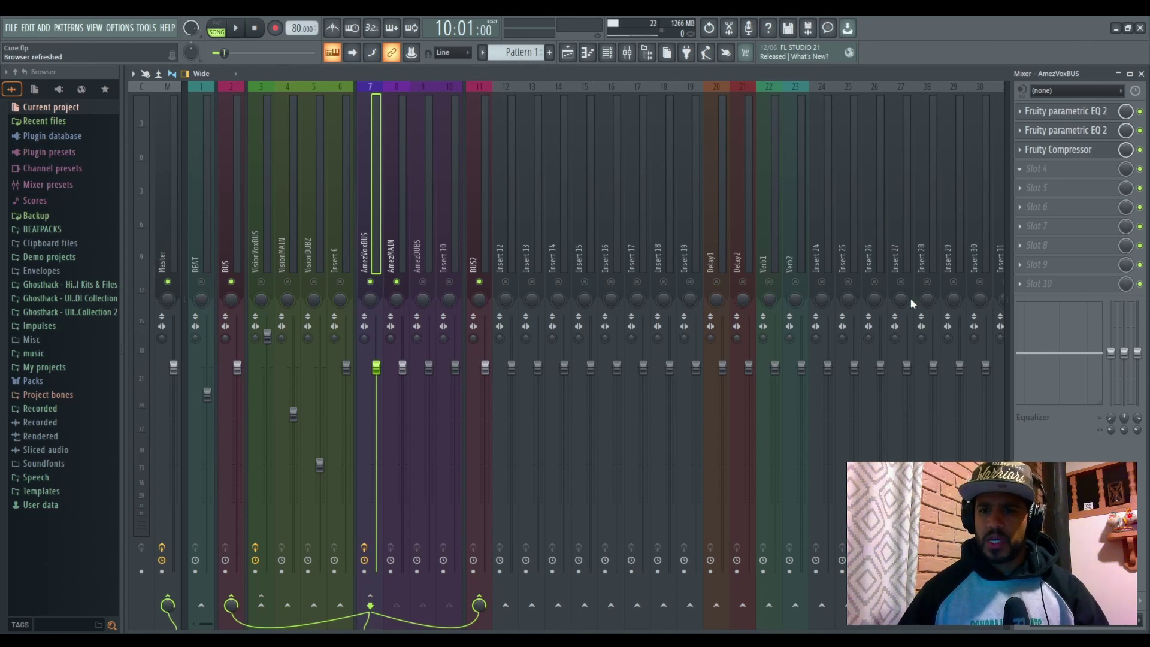
Add Fruity Limiter to slot 4 of AmezVoxBUS and lower its ceiling to about -17.4 dB while auditioning the vocals
{"action": "left_click", "coordinate": [868, 297]}
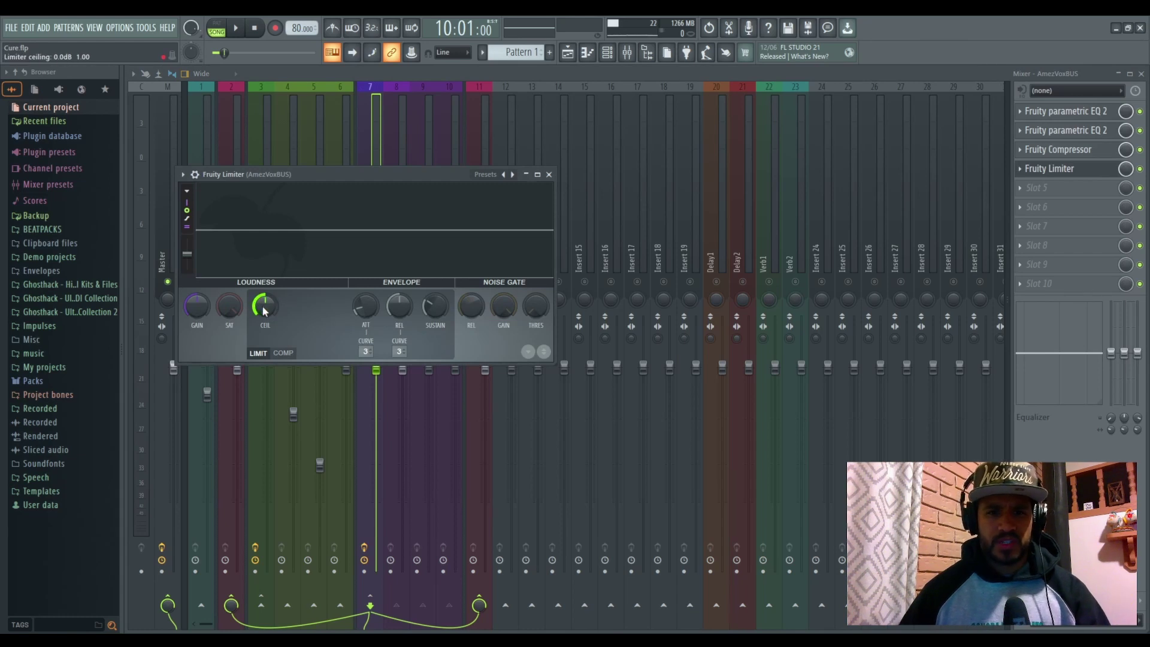
{"action": "key", "text": "space"}
{"action": "left_click_drag", "start_coordinate": [269, 306], "coordinate": [269, 352]}
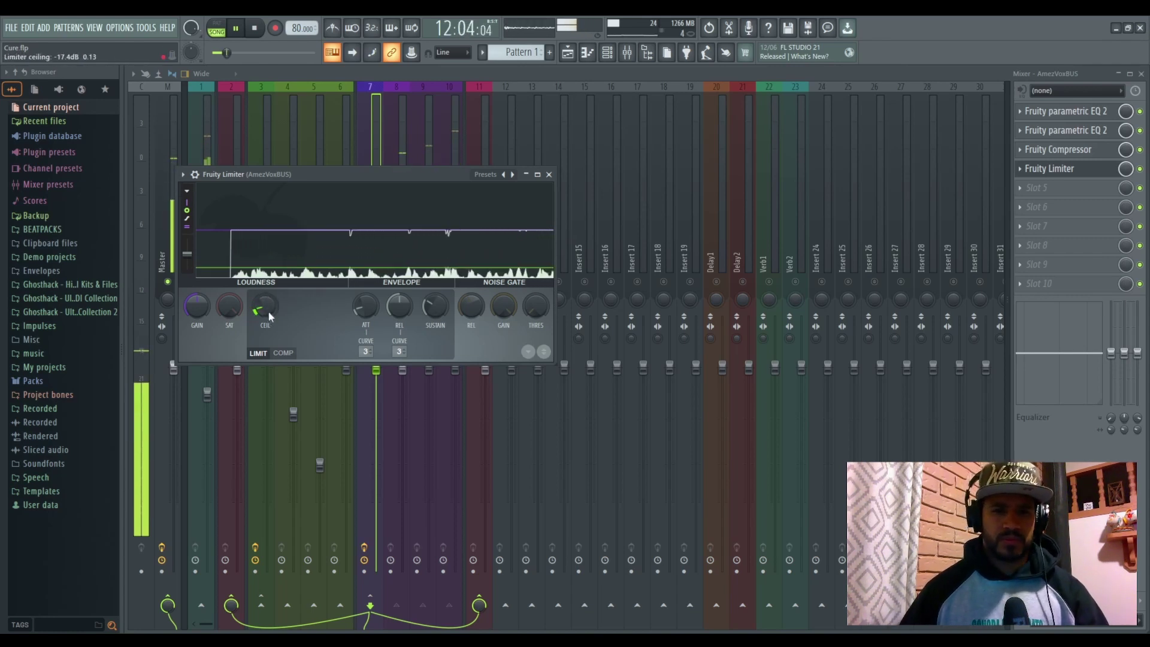
{"action": "key", "text": "space"}
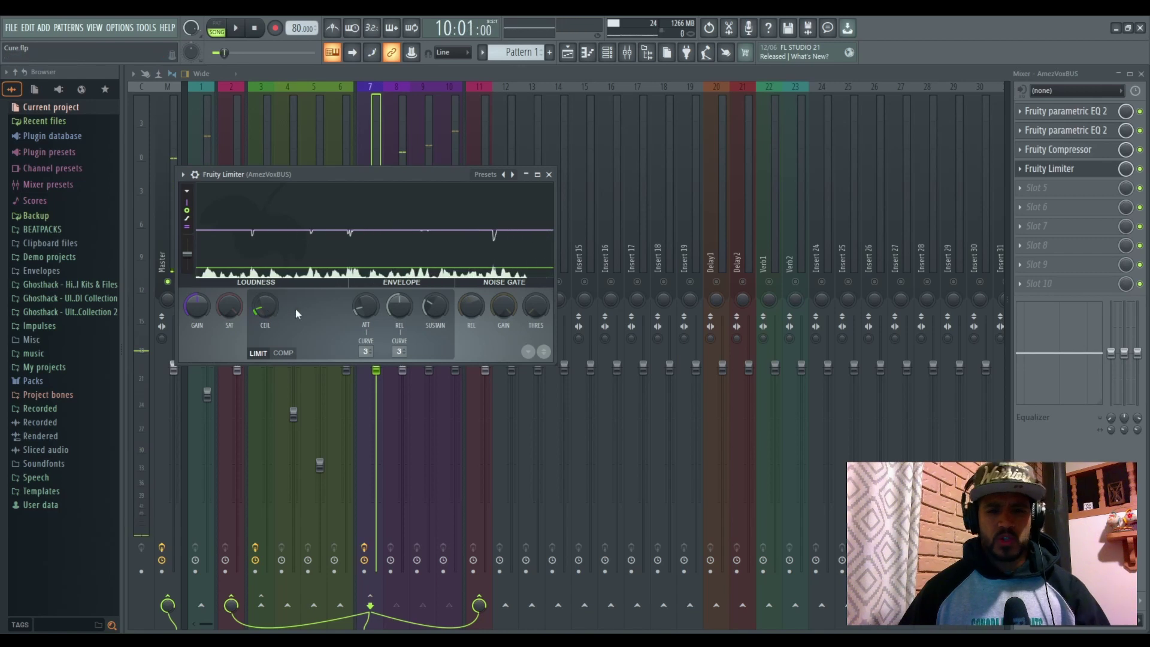
{"action": "left_click", "coordinate": [549, 175]}
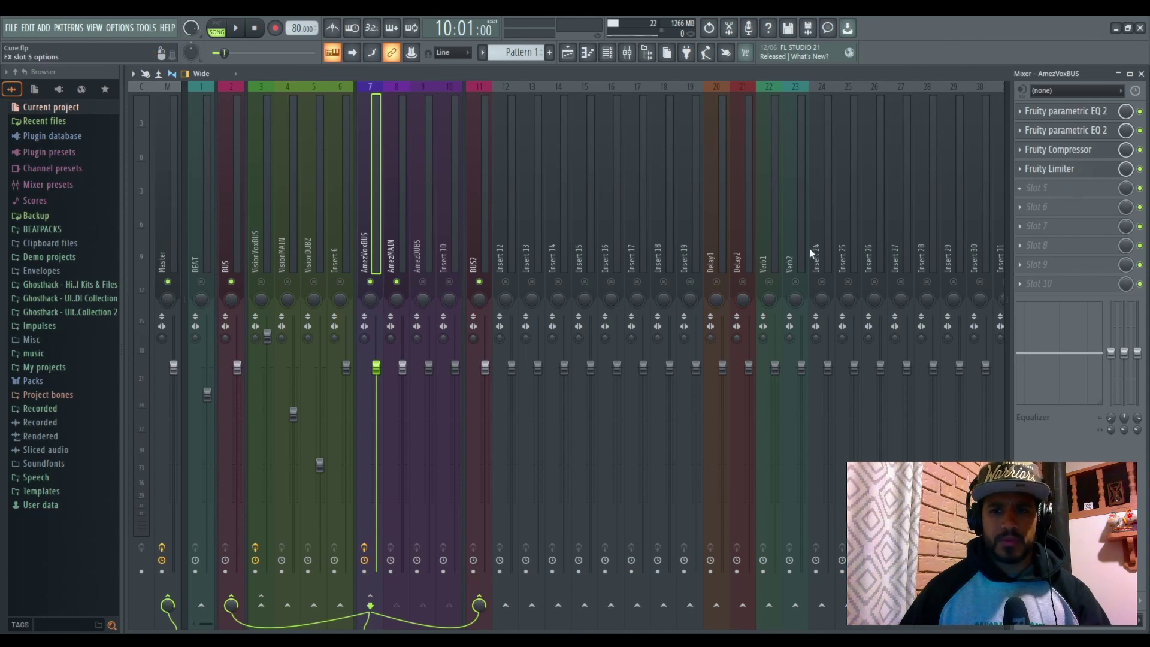
Add Soundgoodizer to slot 5 of AmezVoxBUS, switch it to mode D and reduce its amount while listening
{"action": "left_click", "coordinate": [852, 341]}
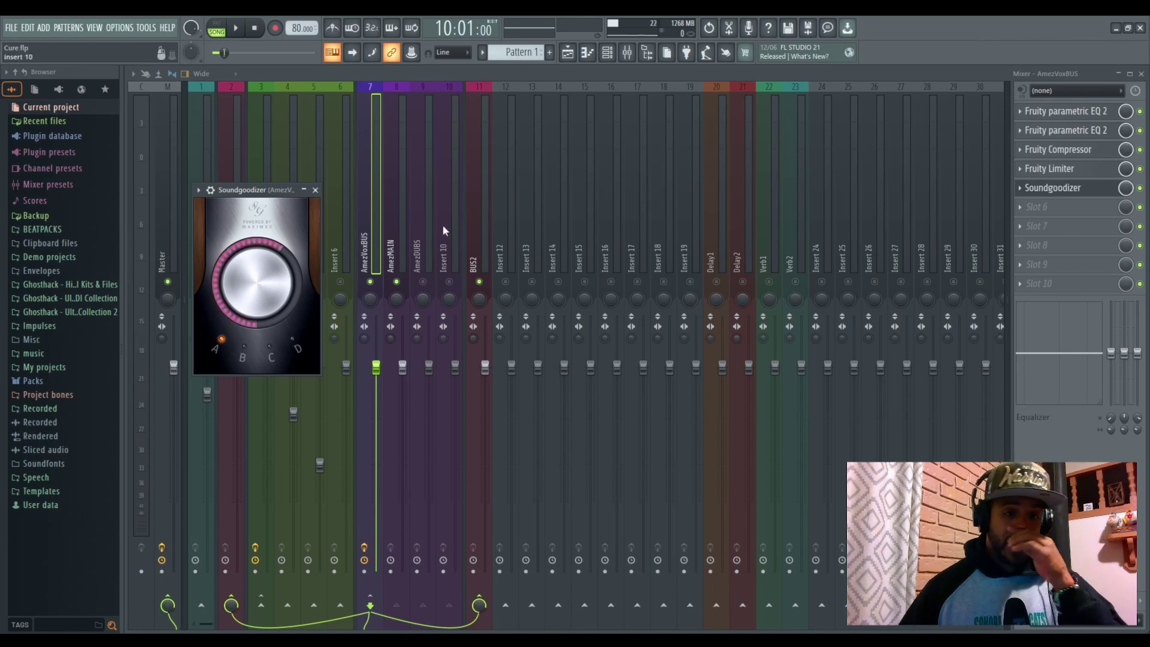
{"action": "left_click", "coordinate": [1022, 188]}
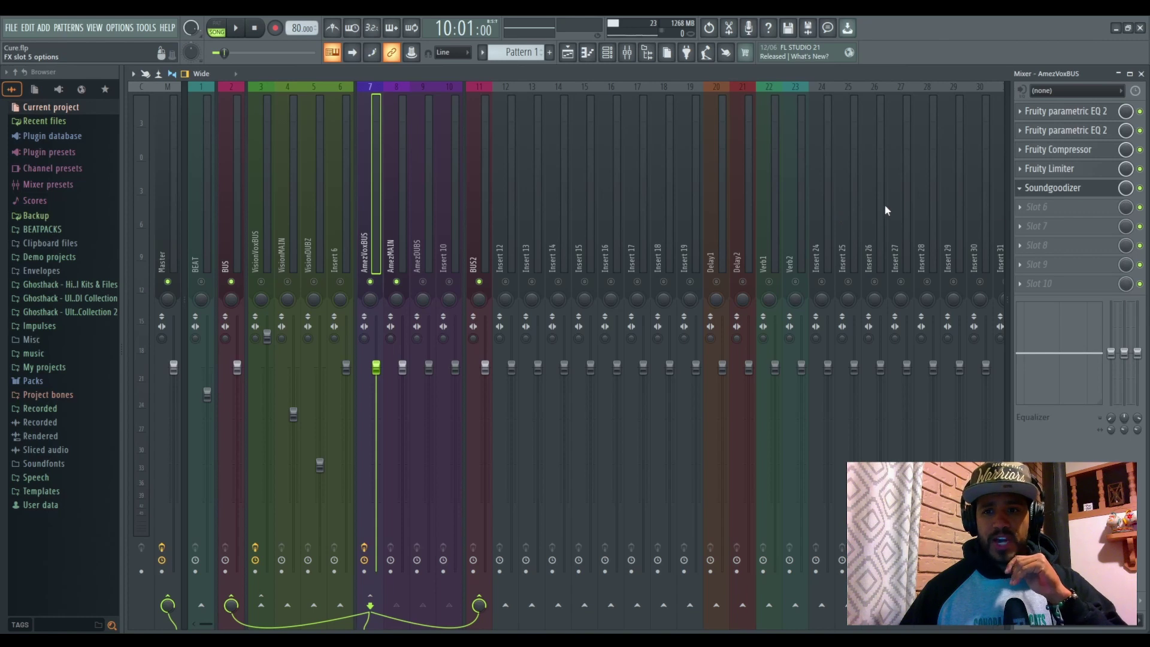
{"action": "left_click", "coordinate": [1069, 190]}
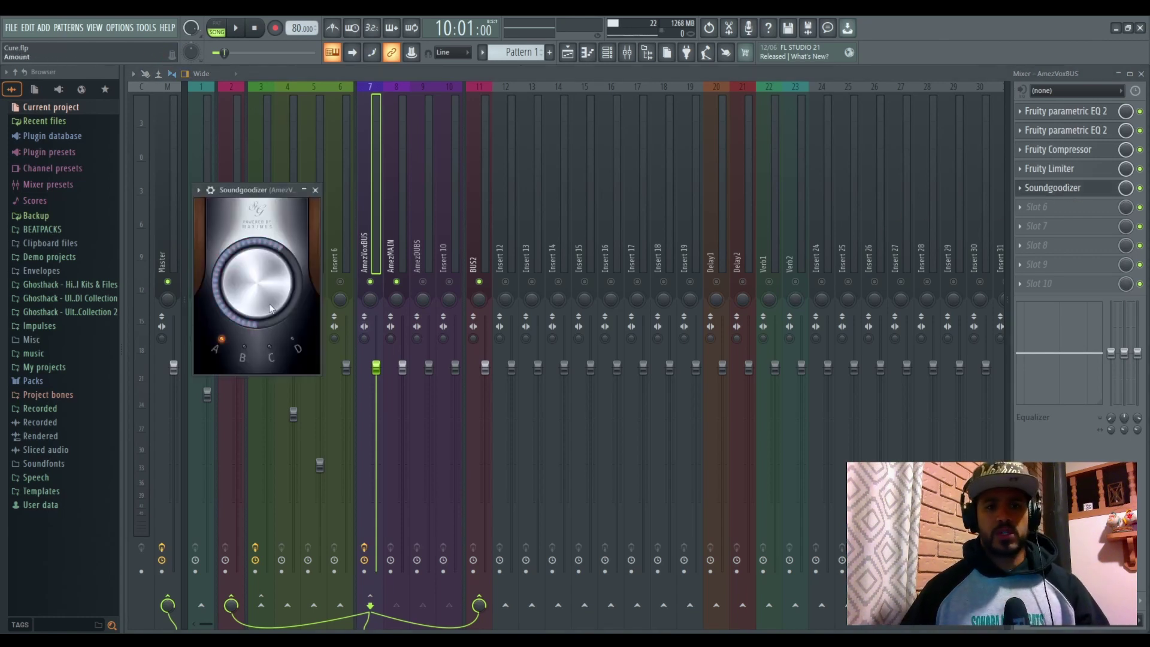
{"action": "left_click_drag", "start_coordinate": [270, 307], "coordinate": [267, 285]}
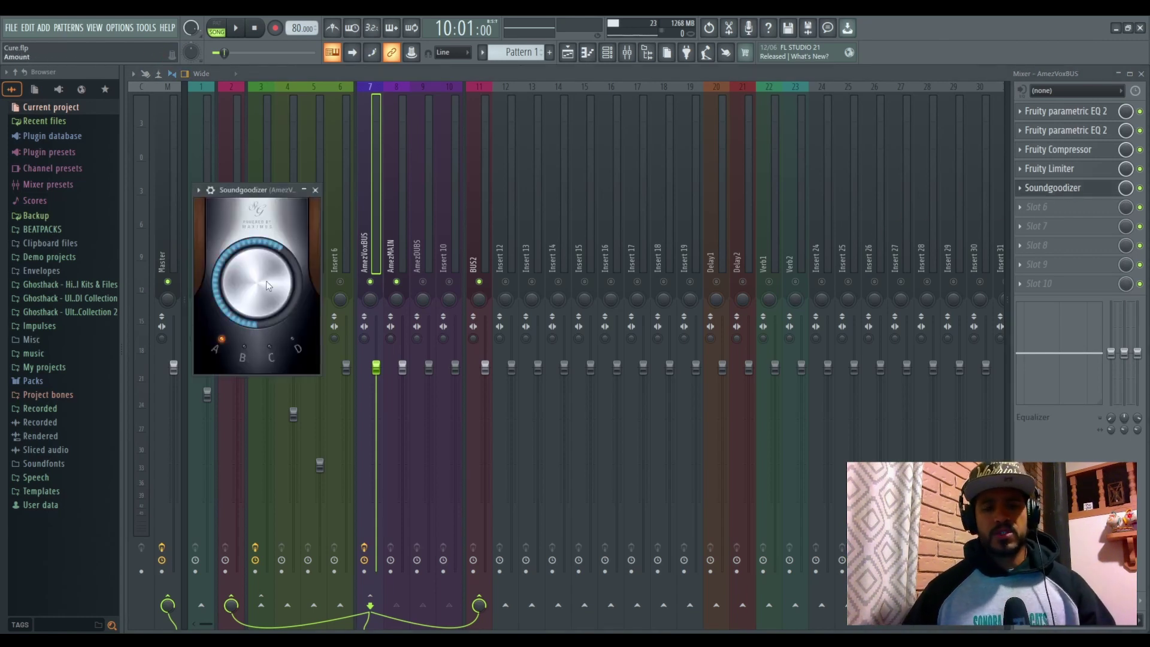
{"action": "left_click", "coordinate": [233, 285]}
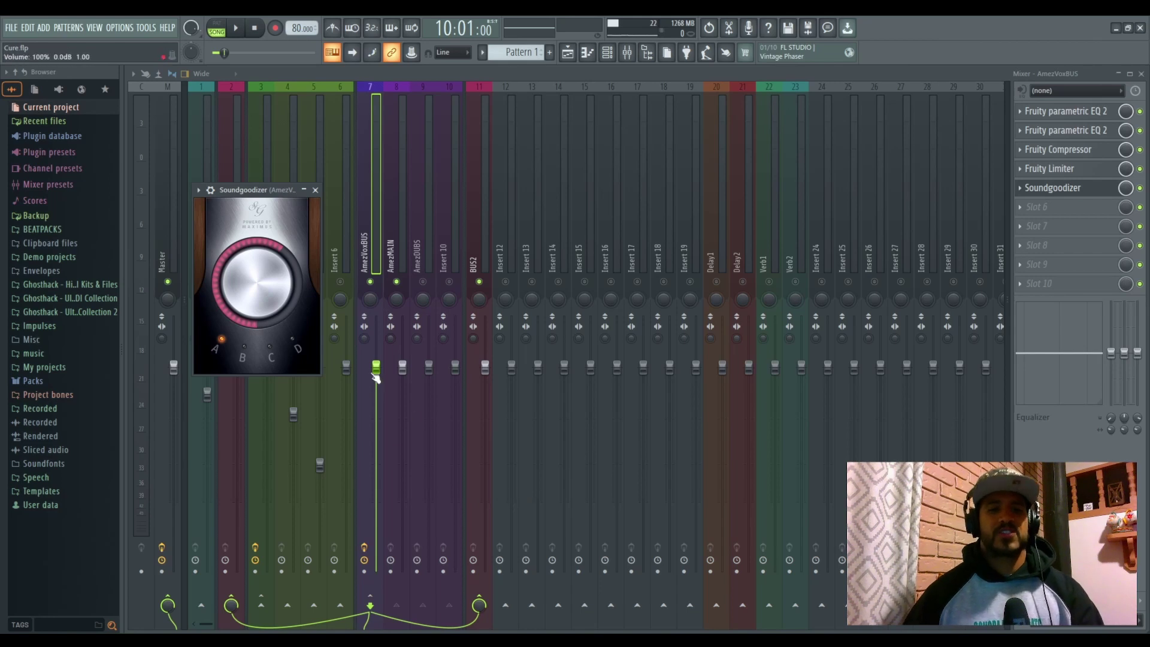
{"action": "left_click", "coordinate": [271, 286]}
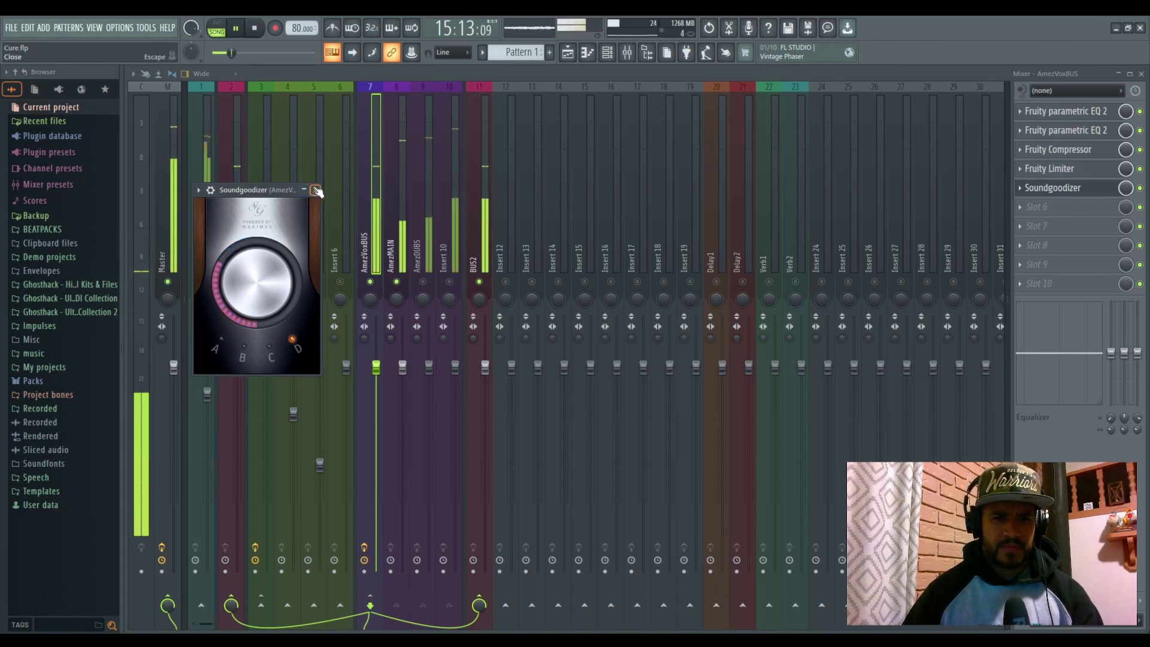
{"action": "left_click", "coordinate": [316, 191]}
{"action": "key", "text": "space"}
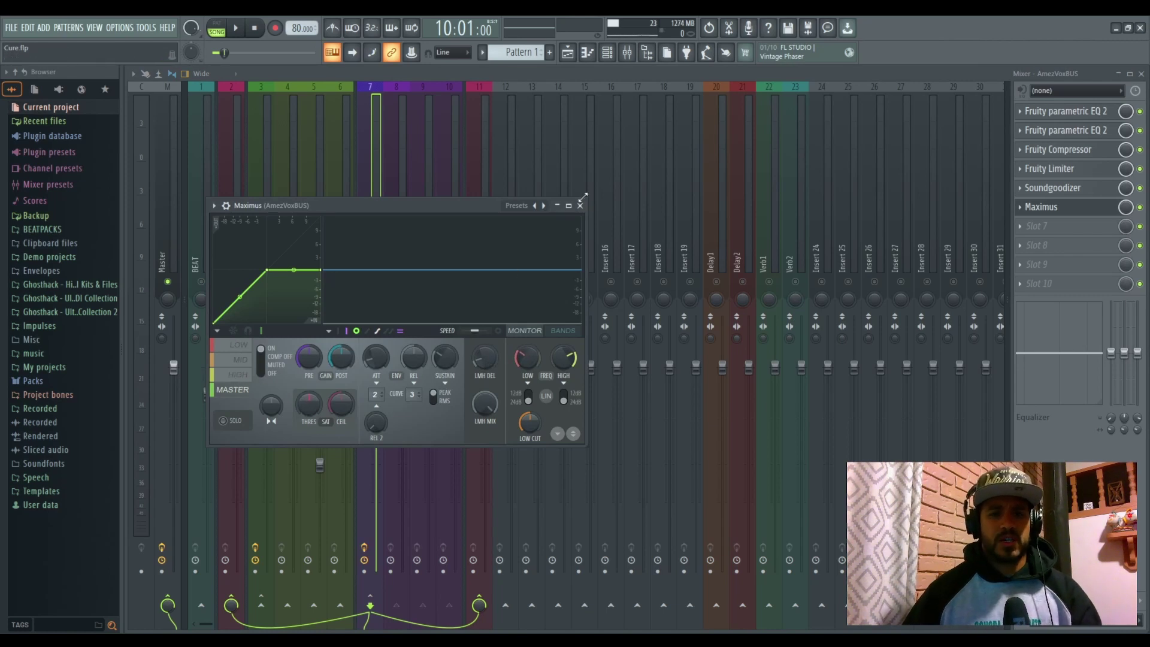
Load the De-esser split-band preset in Maximus on AmezVoxBUS and bend the MID band's first curve segment slightly downward while auditioning
{"action": "left_click", "coordinate": [216, 379]}
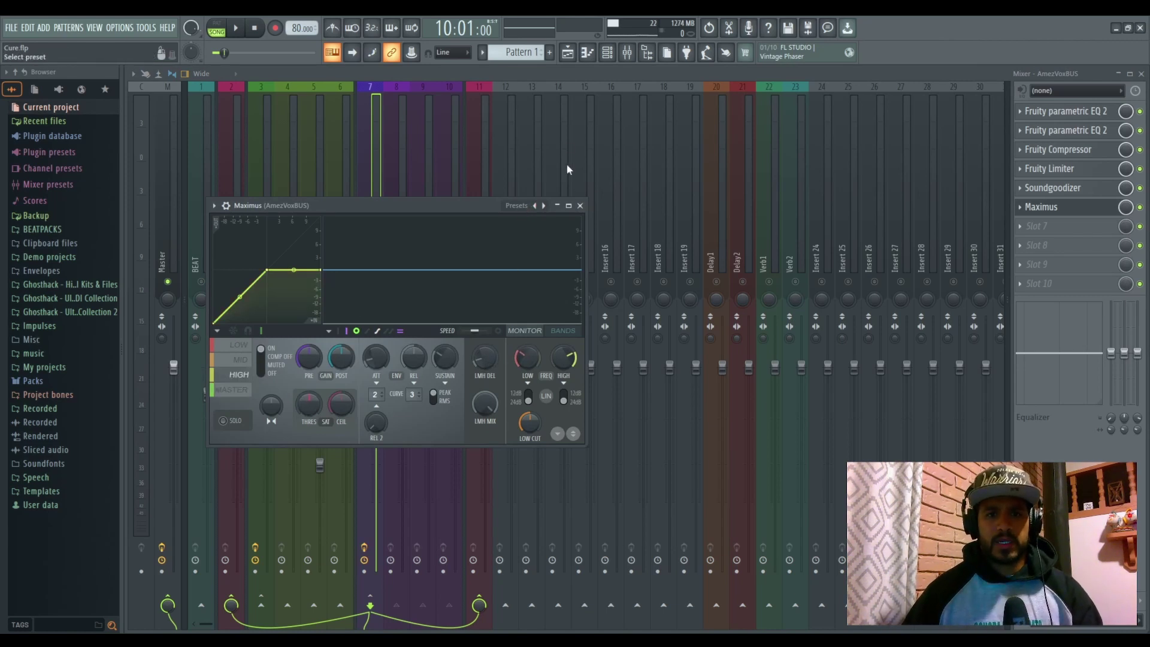
{"action": "left_click", "coordinate": [567, 101]}
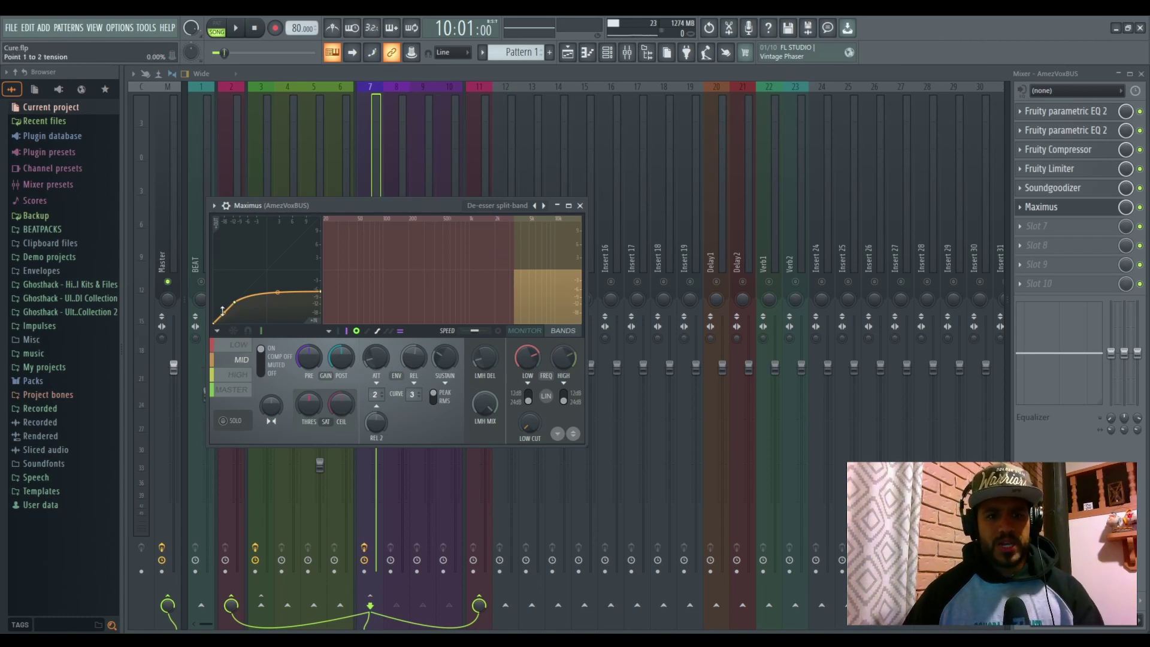
{"action": "left_click_drag", "start_coordinate": [223, 312], "coordinate": [224, 322]}
{"action": "key", "text": "space"}
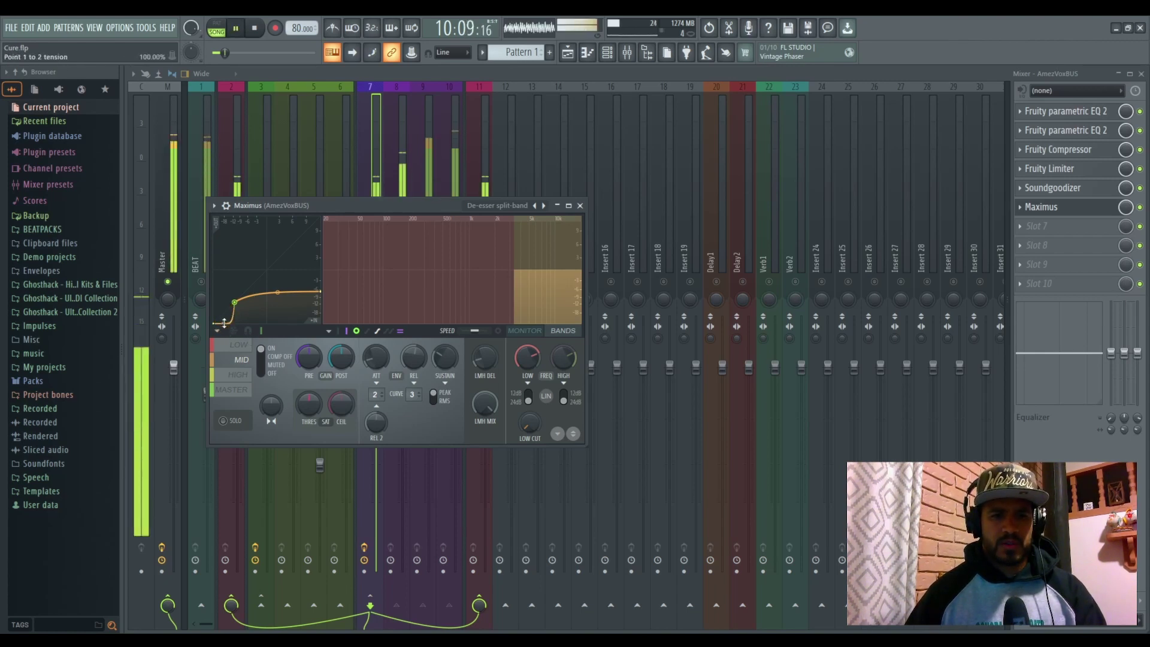
{"action": "key", "text": "space"}
{"action": "left_click_drag", "start_coordinate": [224, 322], "coordinate": [223, 305]}
{"action": "key", "text": "space"}
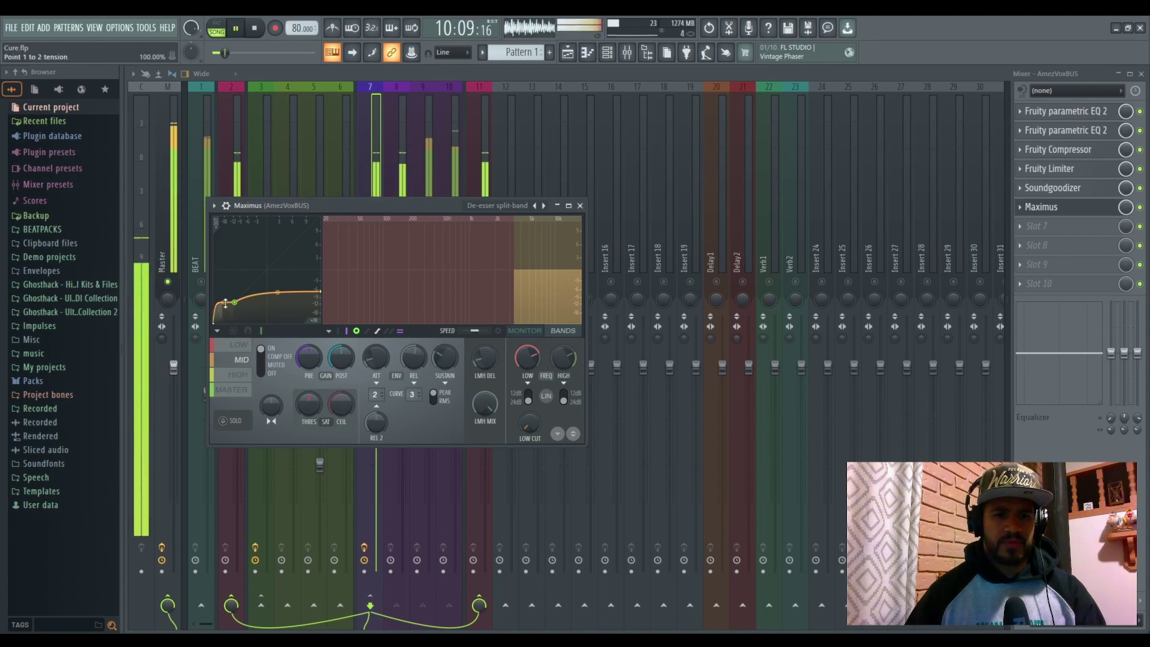
{"action": "key", "text": "space"}
{"action": "left_click_drag", "start_coordinate": [223, 305], "coordinate": [224, 313]}
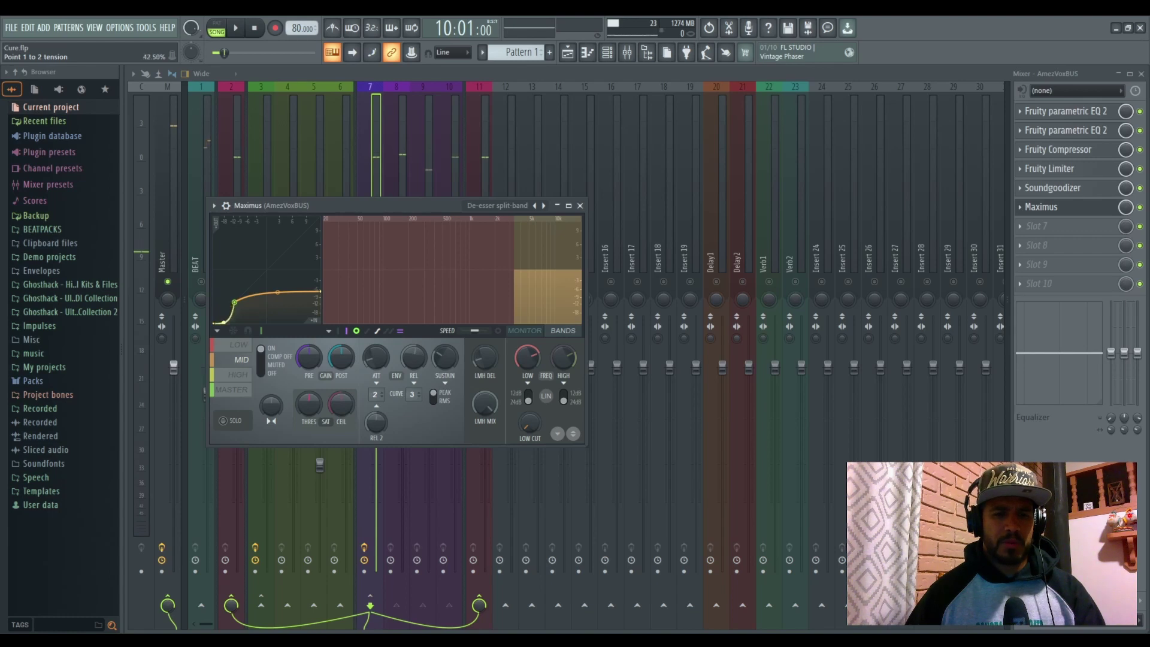
{"action": "key", "text": "space"}
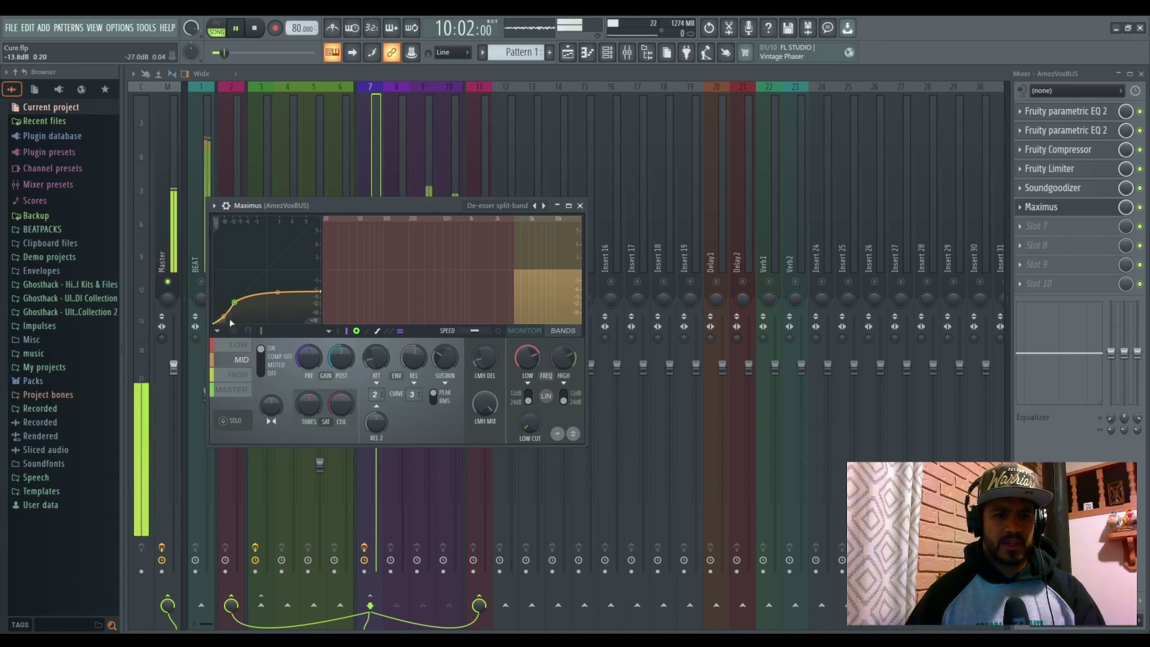
{"action": "left_click", "coordinate": [579, 206]}
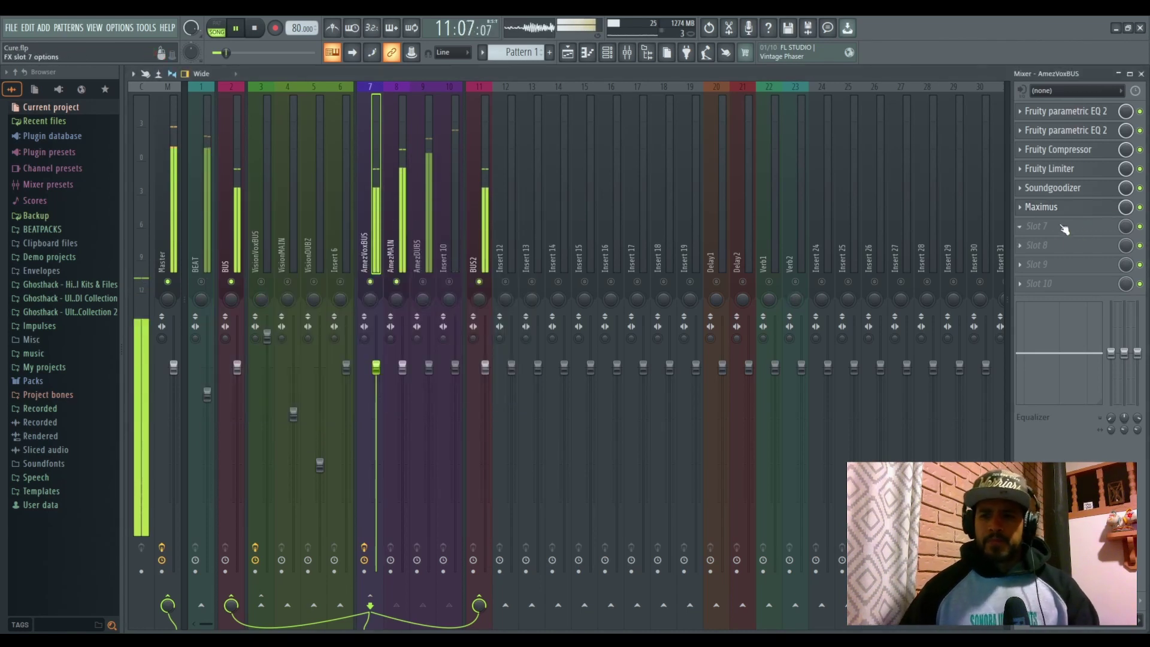
Add Sibilance Stereo to slot 7 of AmezVoxBUS with threshold -33.7 and range -13.5 dB, and turn on its Monitor
{"action": "key", "text": "space"}
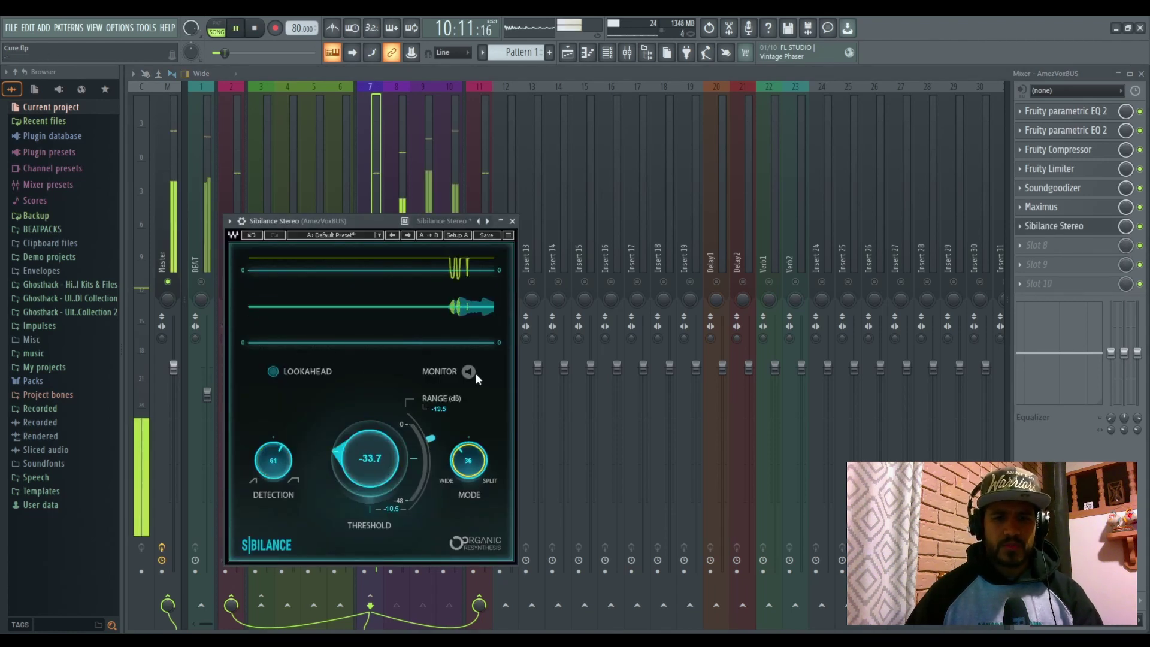
{"action": "key", "text": "space"}
{"action": "key", "text": "space"}
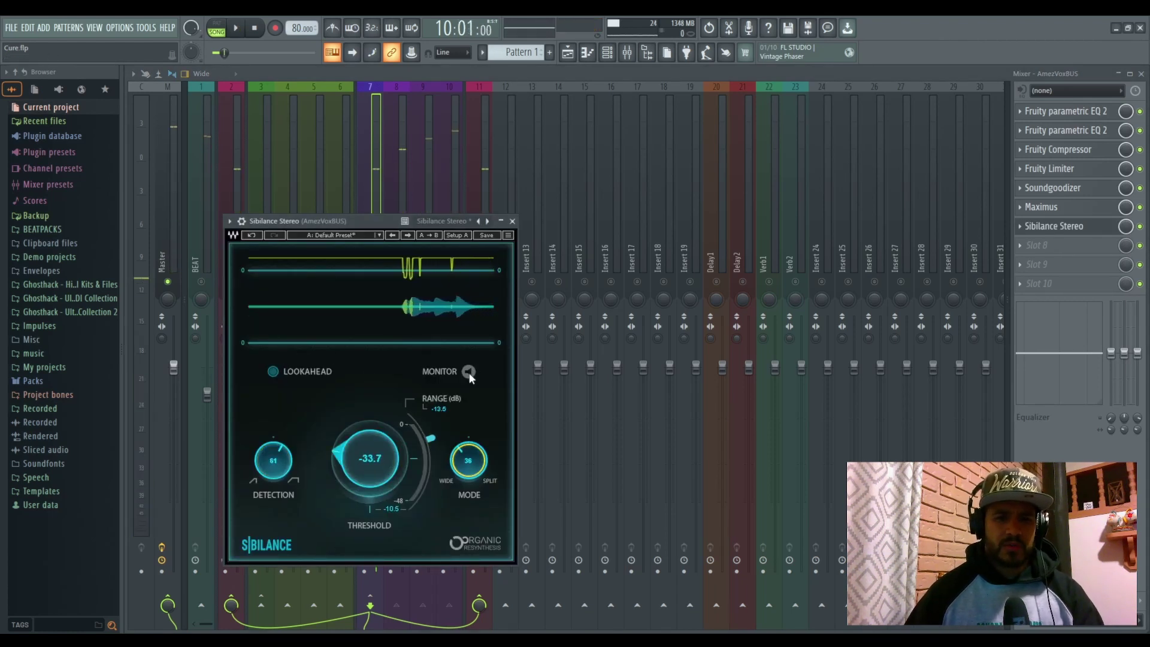
{"action": "left_click", "coordinate": [469, 373]}
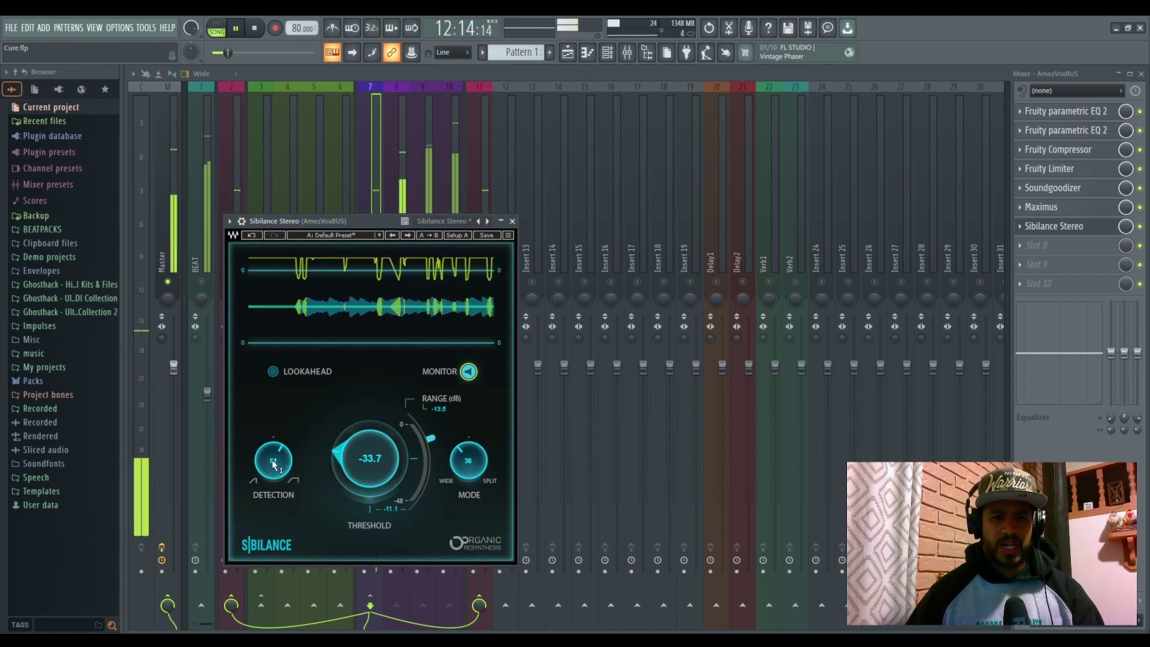
Sweep Sibilance's Detection between 0 and 100 during playback, settle it at 72, and lower Mode to 6 toward Wide
{"action": "left_click_drag", "start_coordinate": [279, 454], "coordinate": [281, 497]}
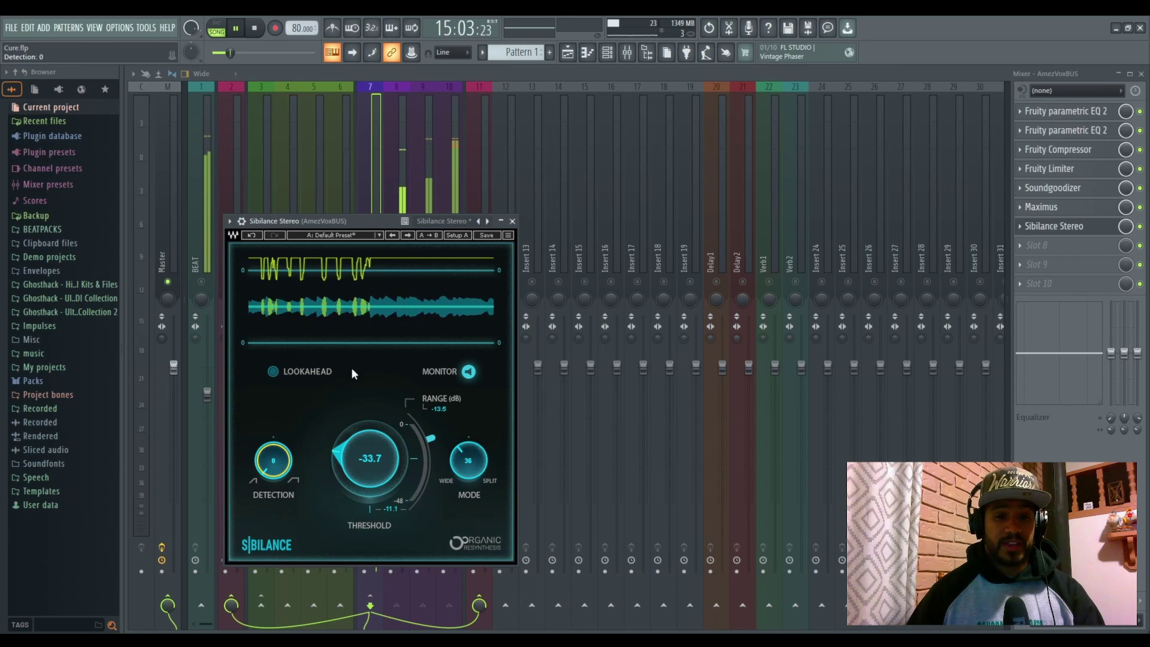
{"action": "key", "text": "space"}
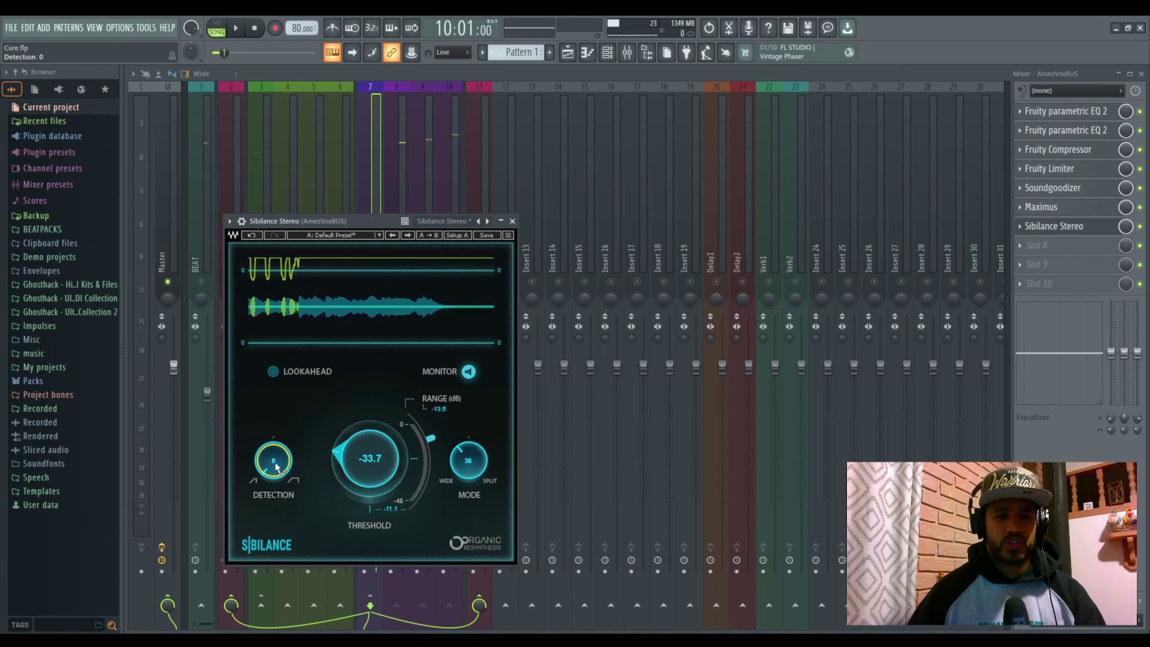
{"action": "key", "text": "space"}
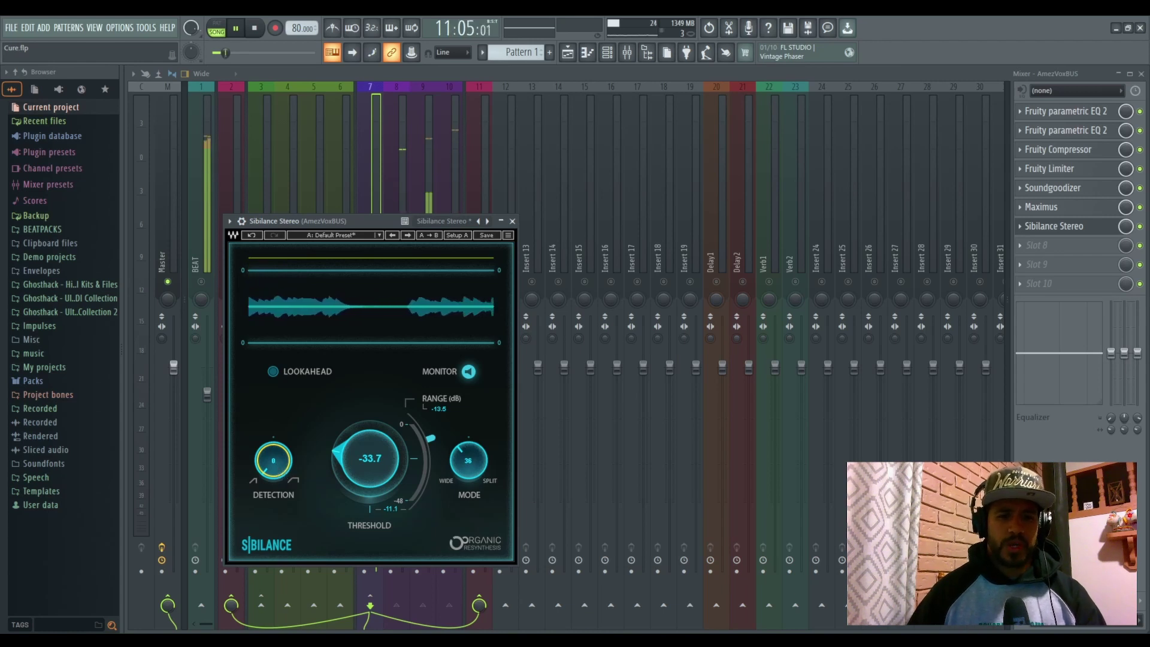
{"action": "left_click", "coordinate": [293, 480]}
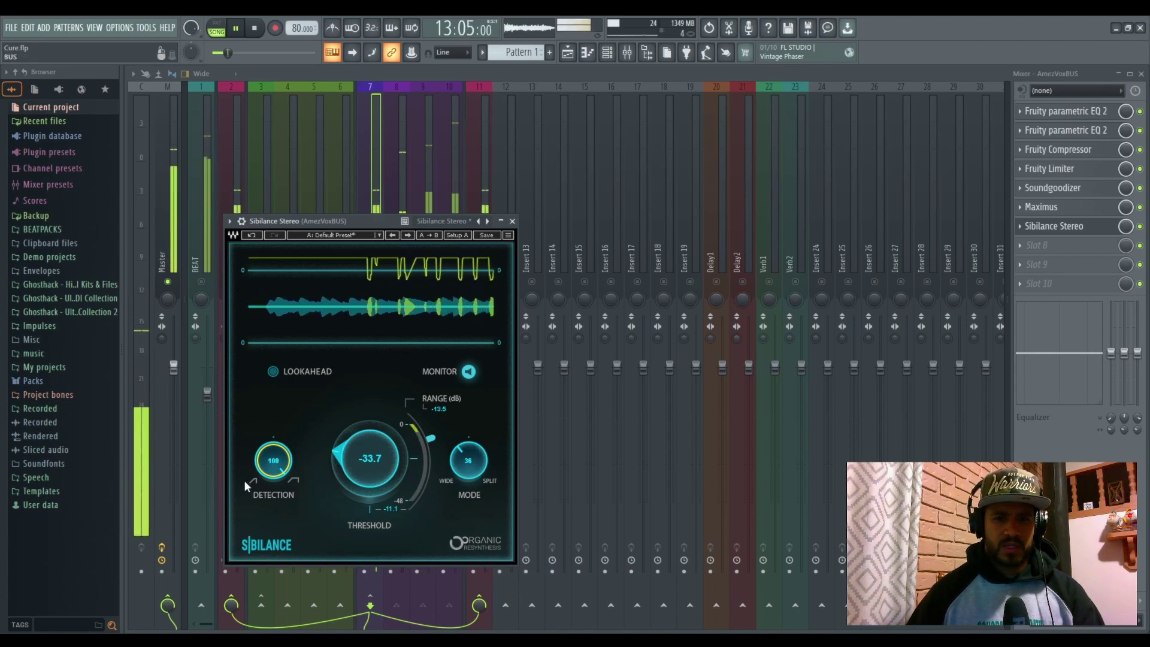
{"action": "key", "text": "space"}
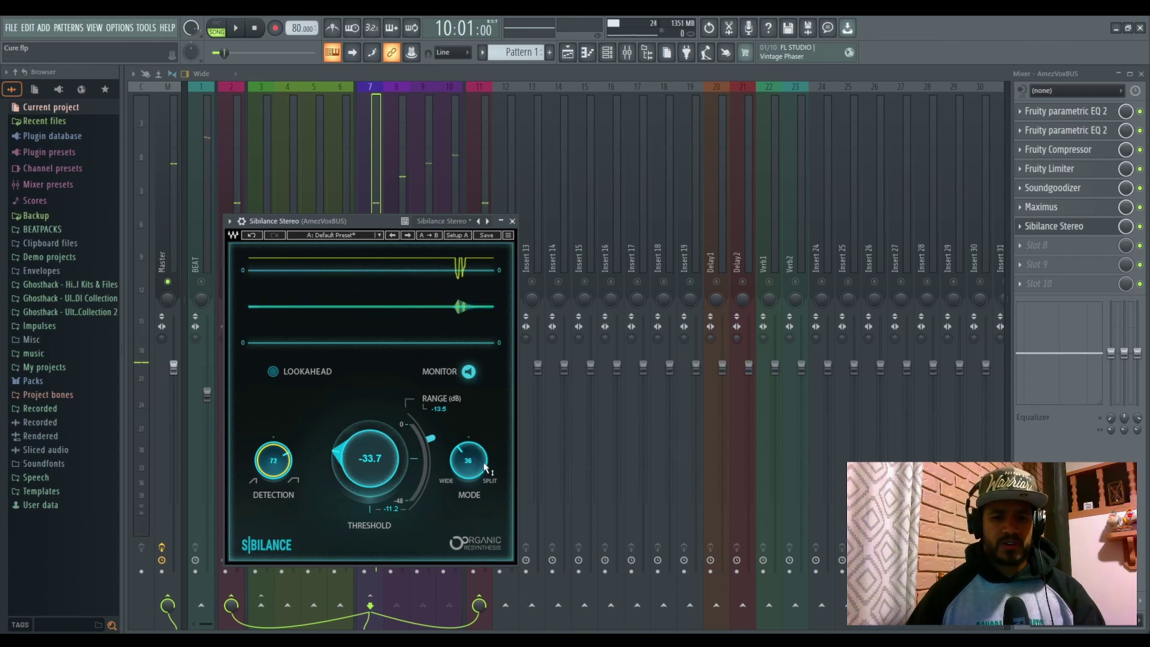
{"action": "key", "text": "space"}
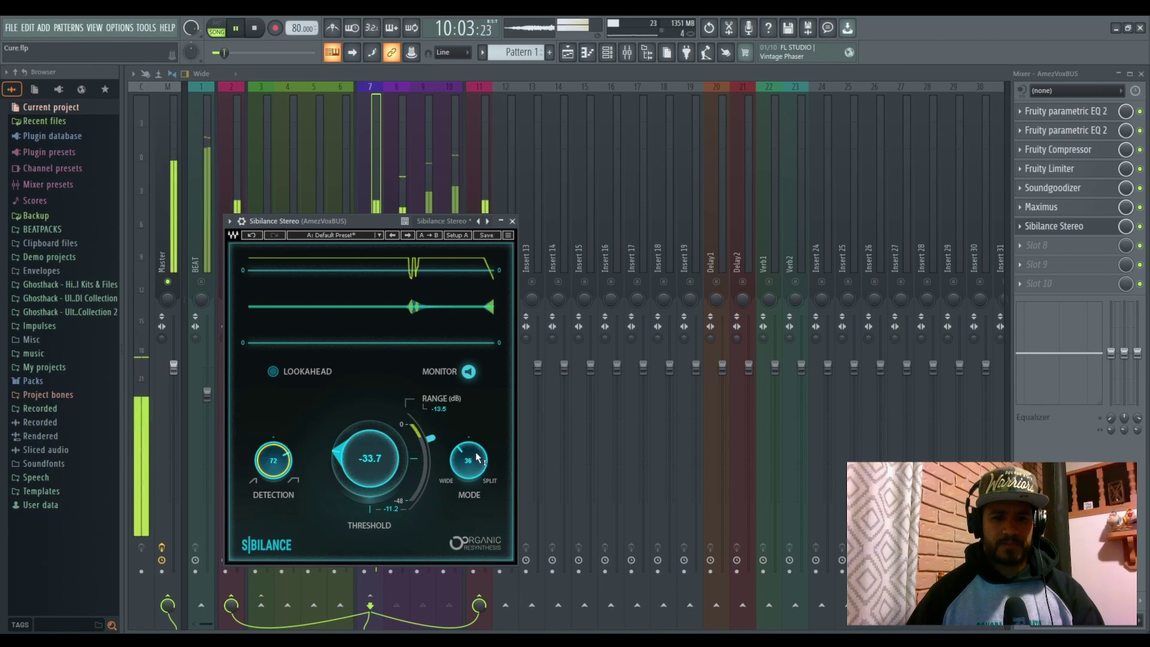
{"action": "left_click_drag", "start_coordinate": [475, 452], "coordinate": [486, 473]}
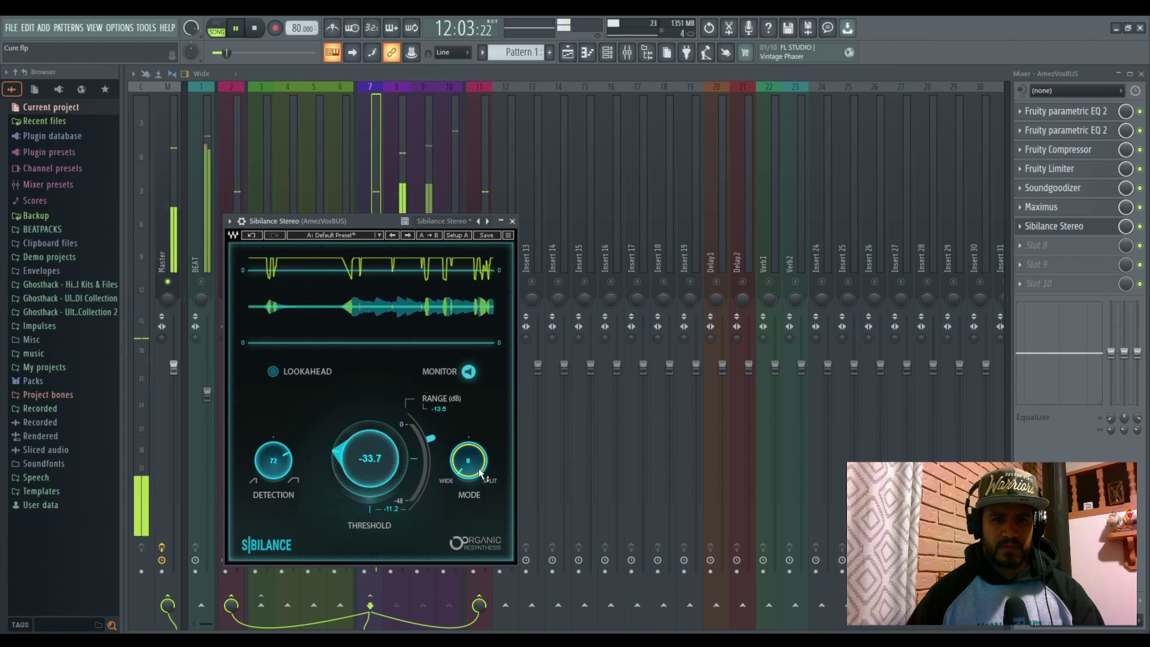
Audition Sibilance's Mode at 100, fully toward Split, during playback, and bring it back to 38
{"action": "key", "text": "space"}
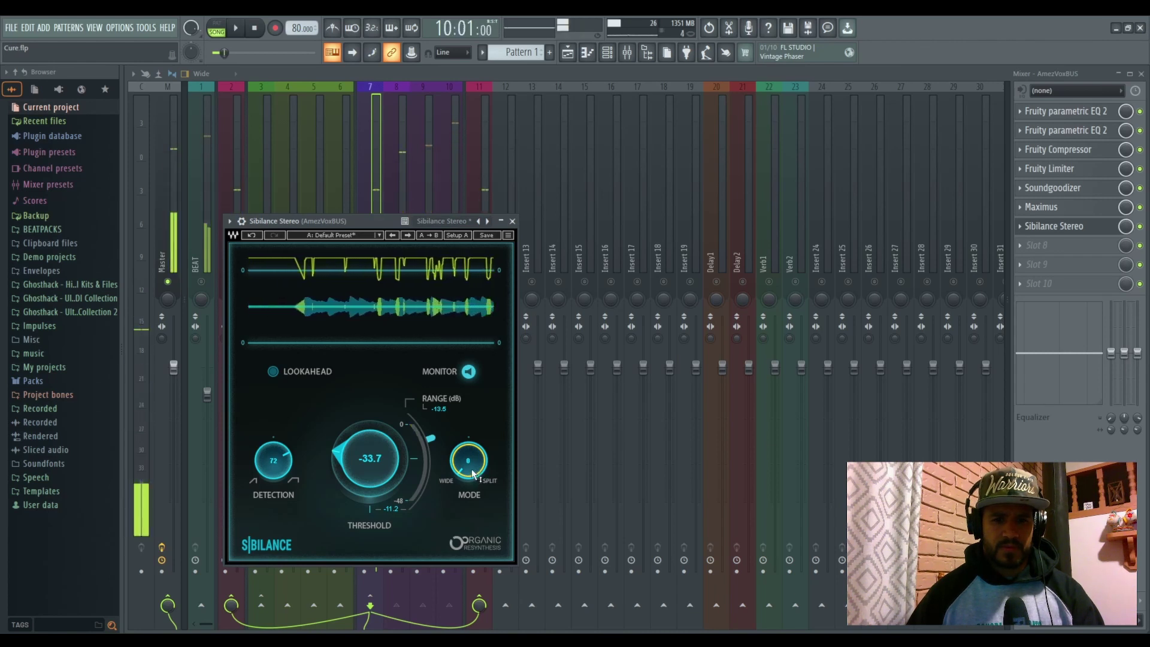
{"action": "left_click_drag", "start_coordinate": [476, 469], "coordinate": [476, 410]}
{"action": "key", "text": "space"}
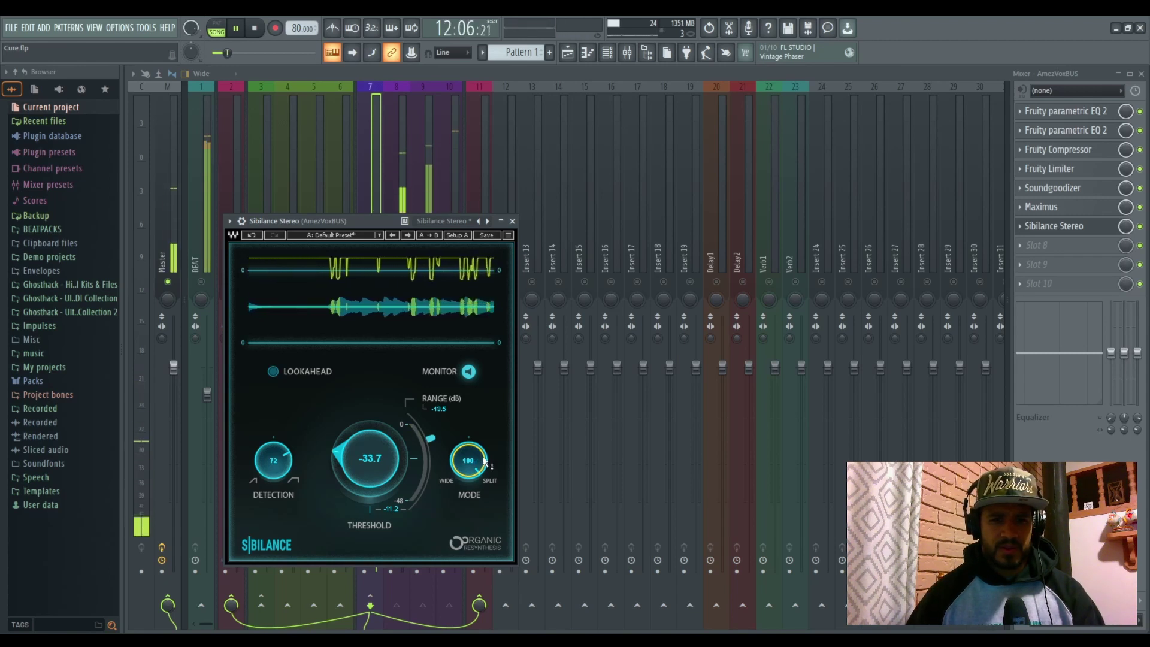
{"action": "key", "text": "space"}
{"action": "left_click_drag", "start_coordinate": [479, 457], "coordinate": [479, 497]}
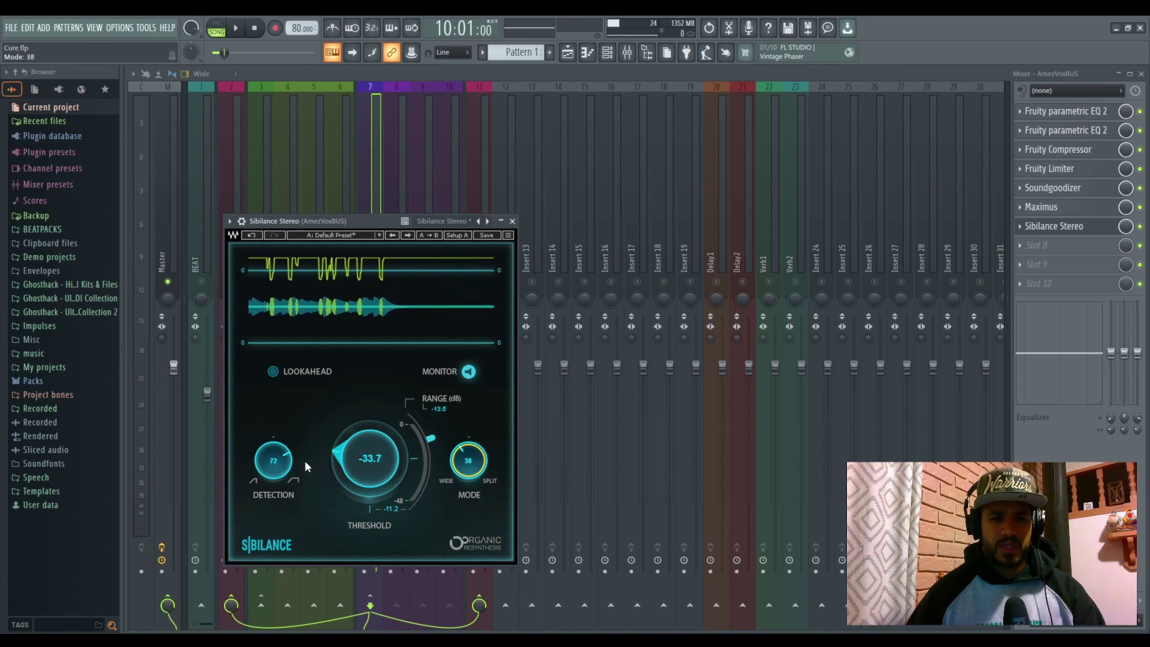
Turn off Sibilance's Monitor, close the plugin and play the song to check the AmezVoxBUS chain
{"action": "left_click", "coordinate": [467, 371]}
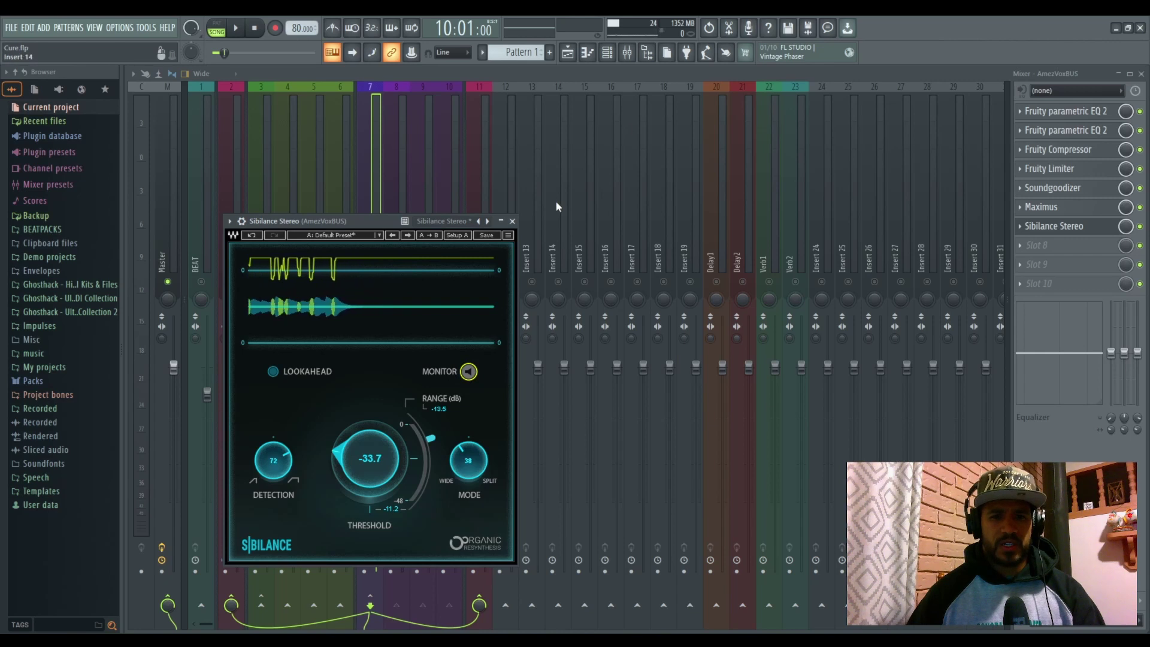
{"action": "left_click", "coordinate": [513, 221]}
{"action": "key", "text": "space"}
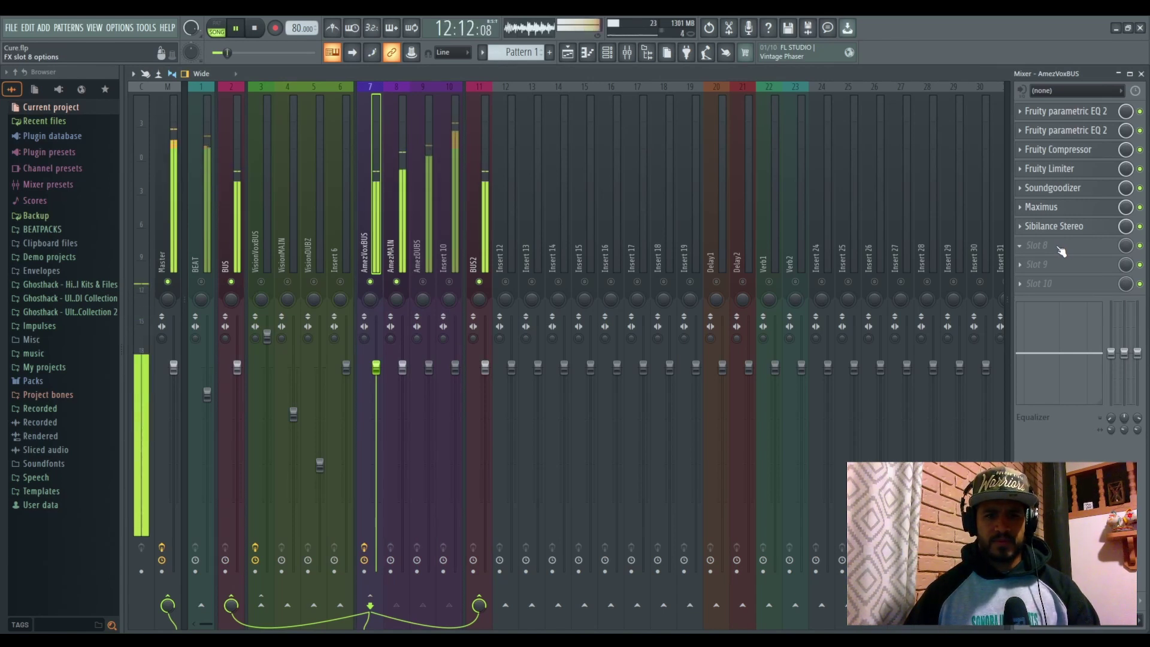
{"action": "key", "text": "space"}
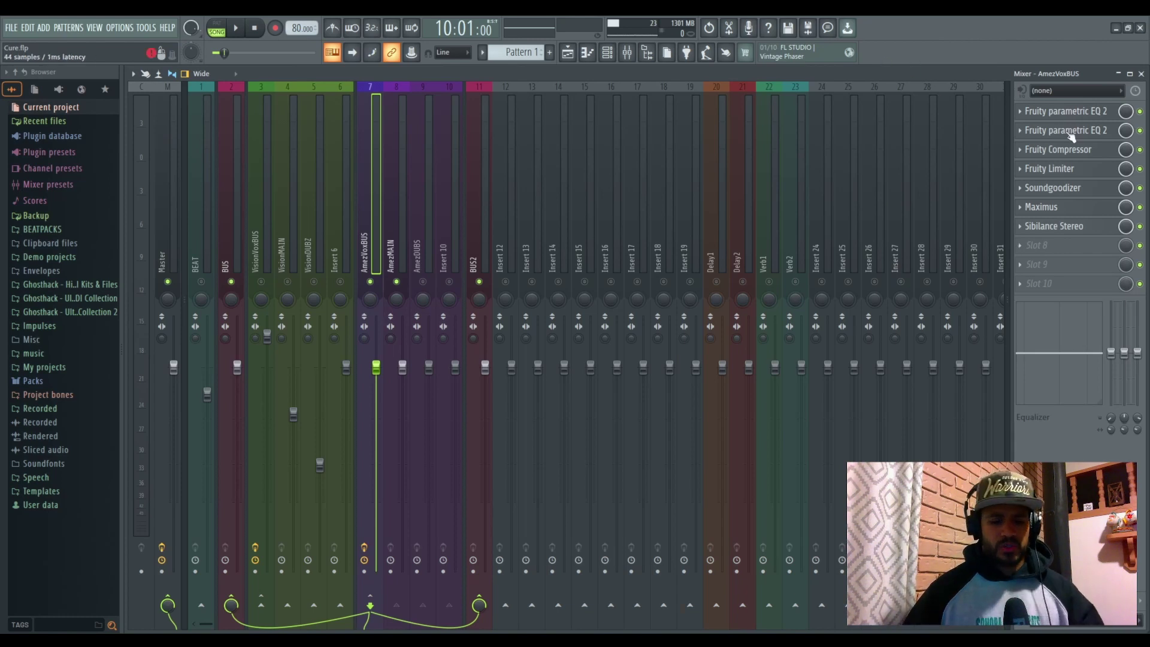
Reorder the AmezVoxBUS effects so Fruity Limiter precedes Fruity Compressor, and load Auto-Tune Access in slot 1
{"action": "left_click_drag", "start_coordinate": [1063, 150], "coordinate": [1060, 197]}
{"action": "mouse_move", "coordinate": [1073, 128]}
{"action": "left_mouse_down"}
{"action": "mouse_move", "coordinate": [1075, 147]}
{"action": "mouse_move", "coordinate": [1077, 134]}
{"action": "left_mouse_up"}
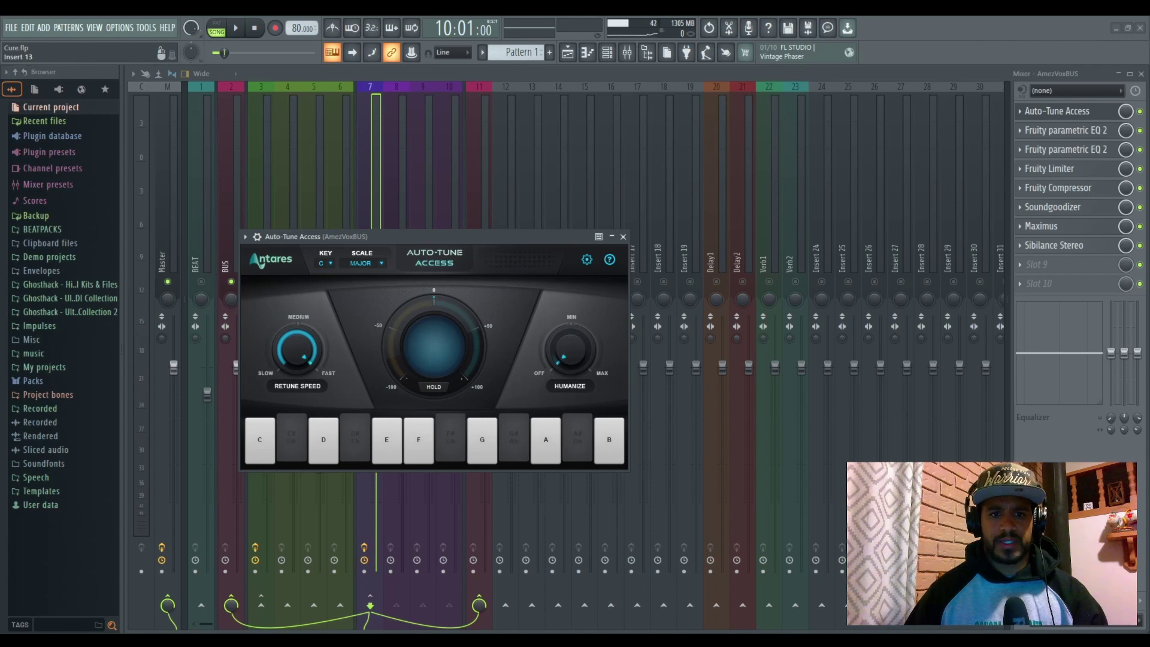
{"action": "left_click", "coordinate": [623, 237]}
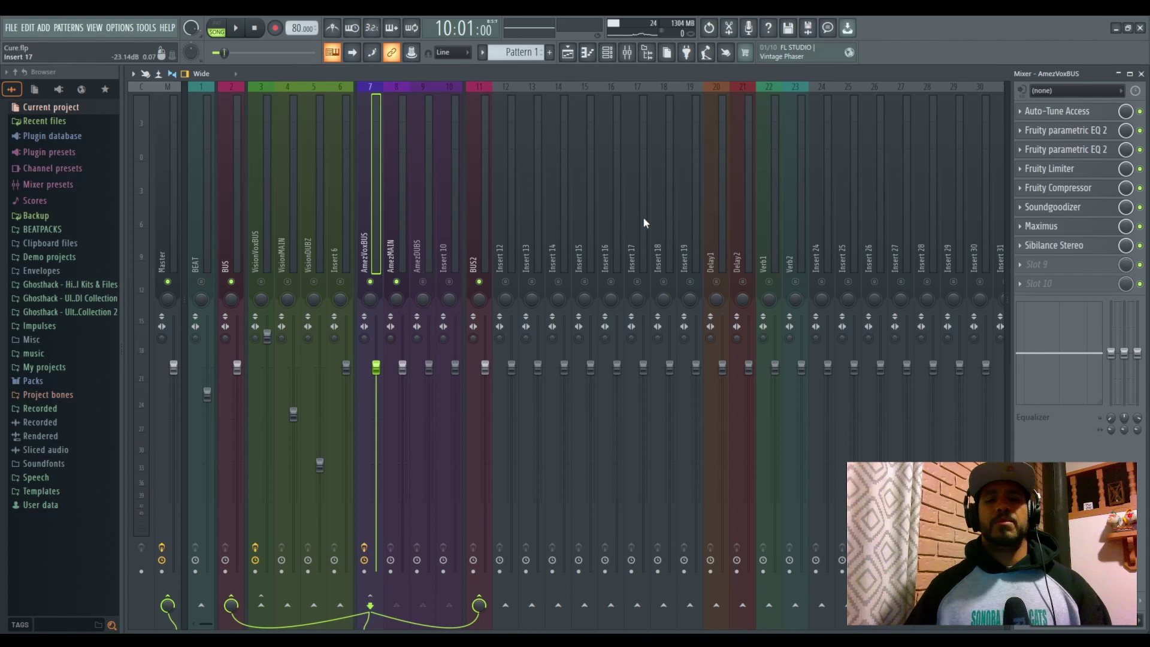
Set Auto-Tune Access to C Minor with the slowest Retune Speed and maximum Humanize, and audition it during playback
{"action": "key", "text": "space"}
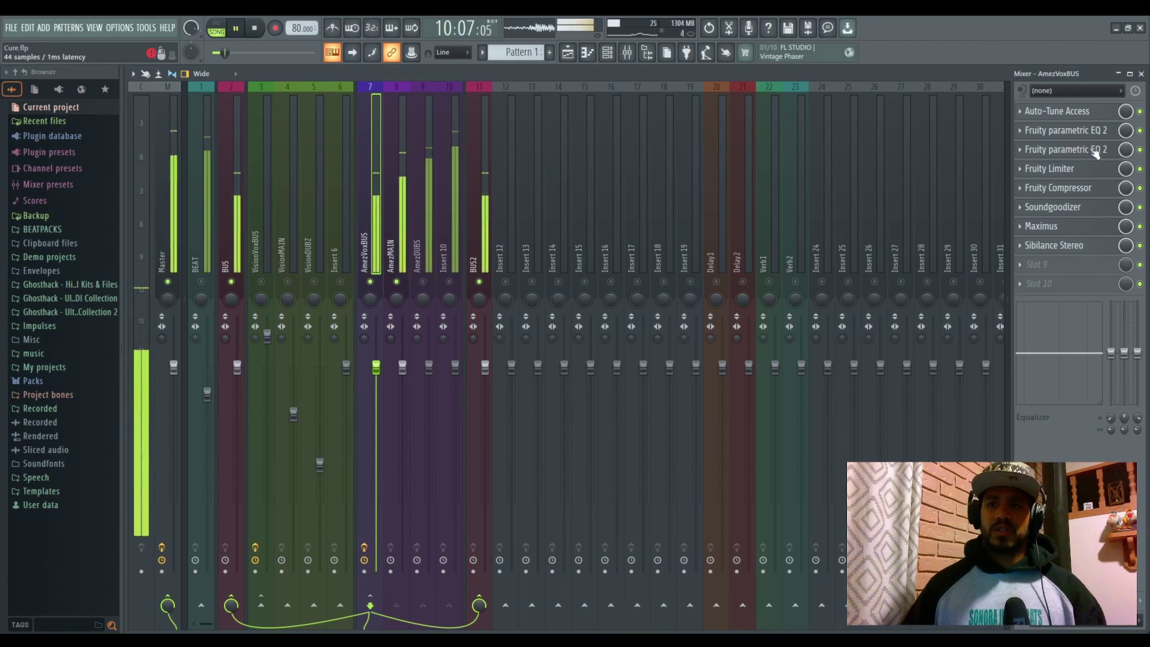
{"action": "left_click", "coordinate": [1057, 111]}
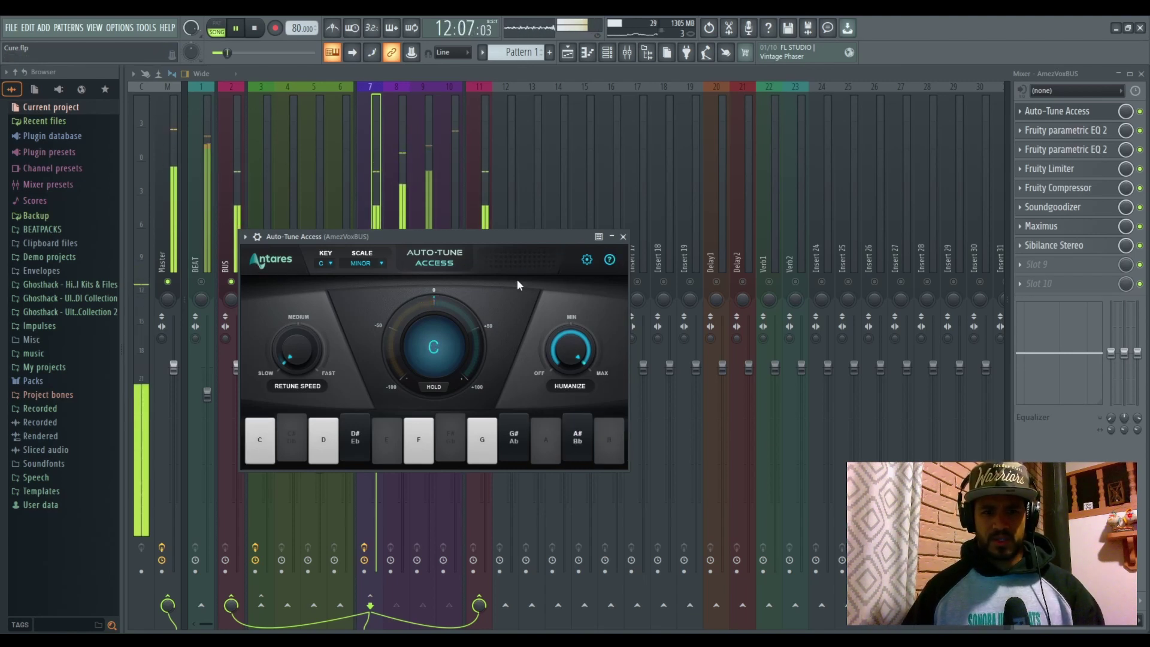
{"action": "key", "text": "space"}
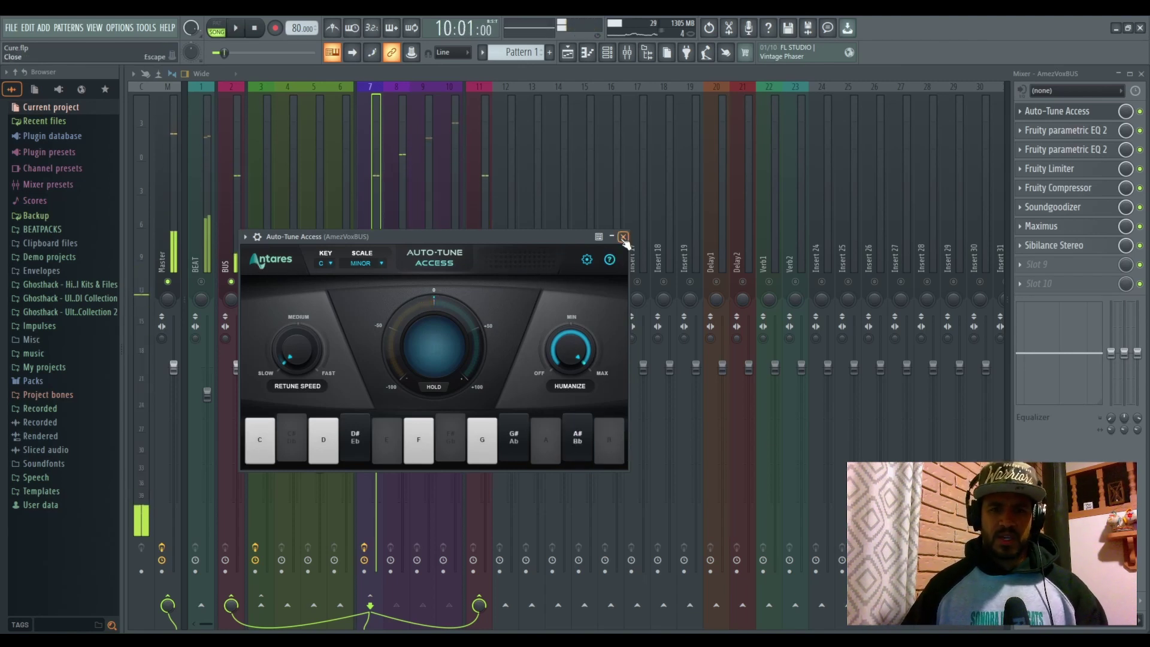
{"action": "left_click", "coordinate": [623, 236]}
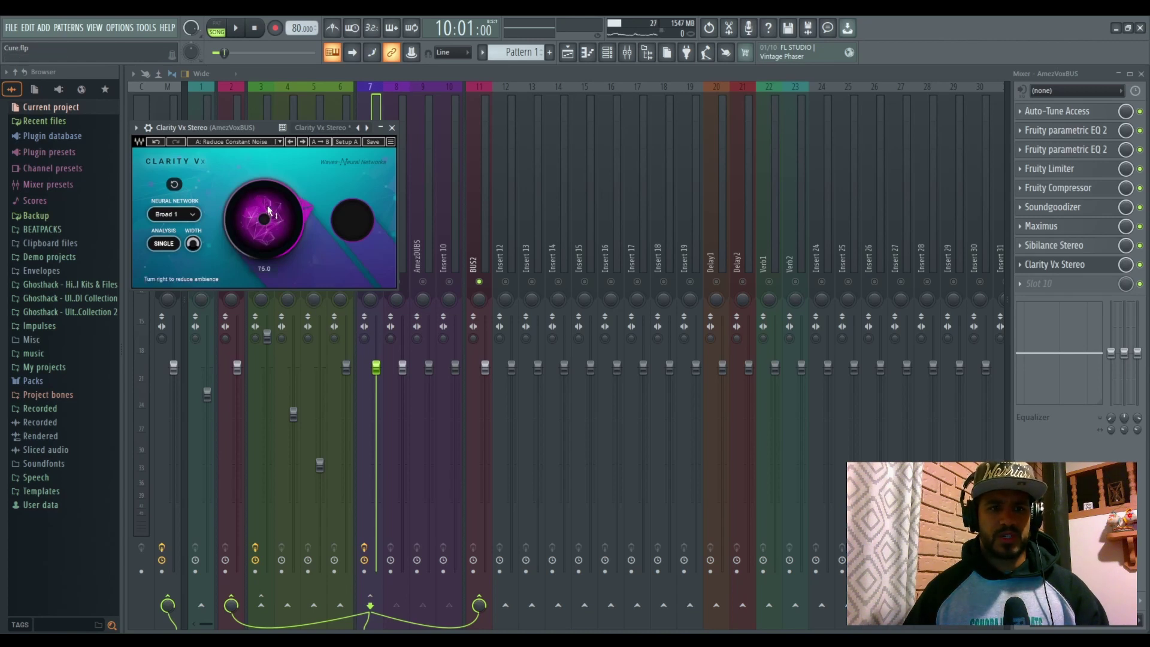
Set up Clarity Vx Stereo in slot 9 of AmezVoxBUS, comparing ambience reduction at 0 and raising it close to maximum during playback
{"action": "left_click_drag", "start_coordinate": [193, 243], "coordinate": [192, 263]}
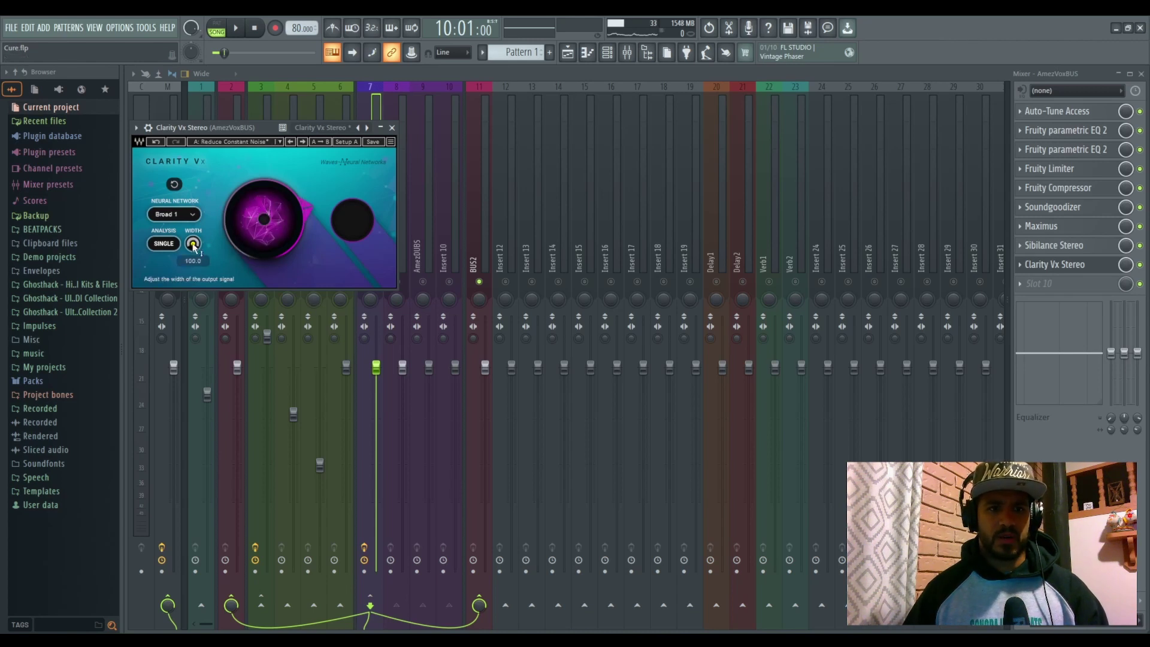
{"action": "double_click", "coordinate": [259, 214]}
{"action": "key", "text": "space"}
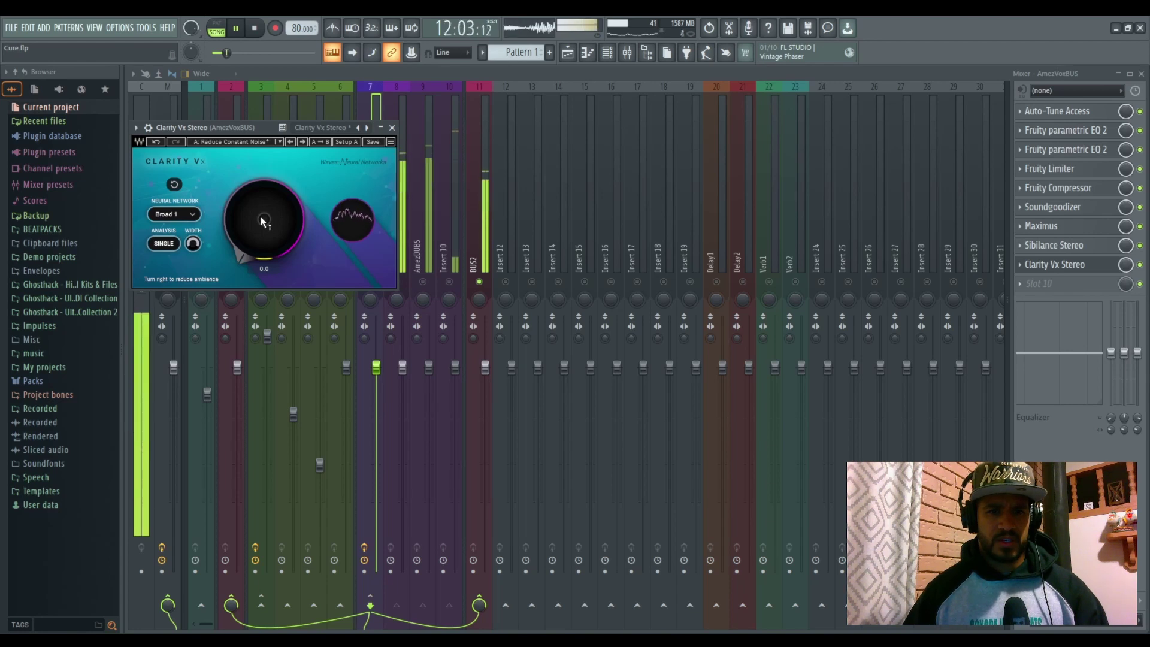
{"action": "key", "text": "space"}
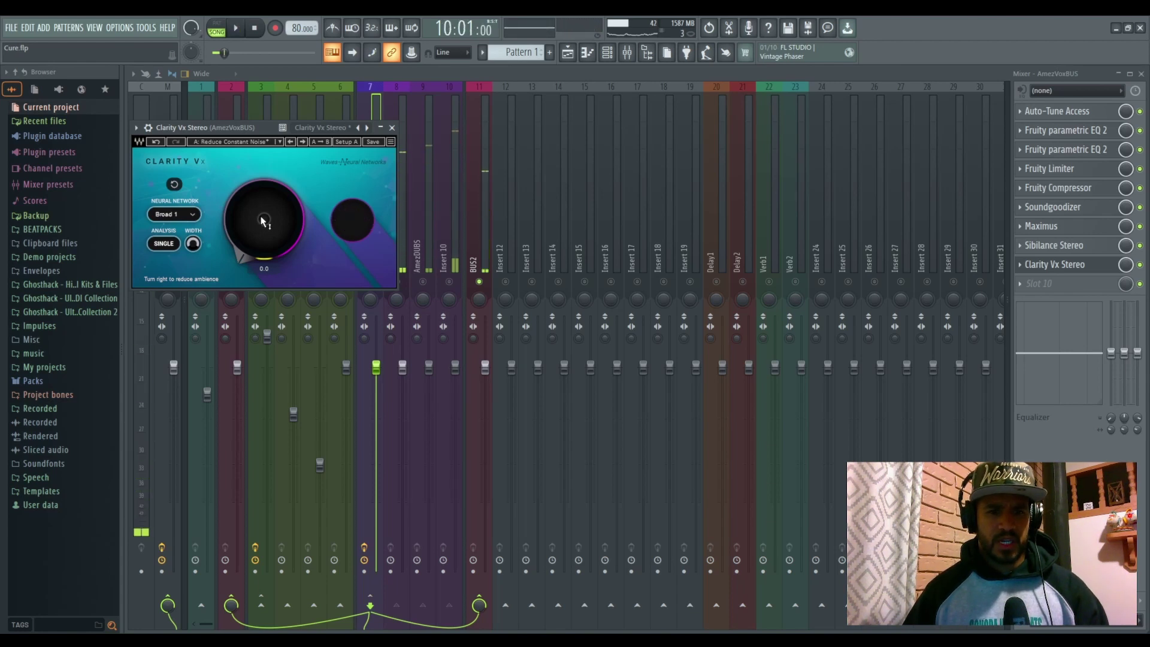
{"action": "key", "text": "space"}
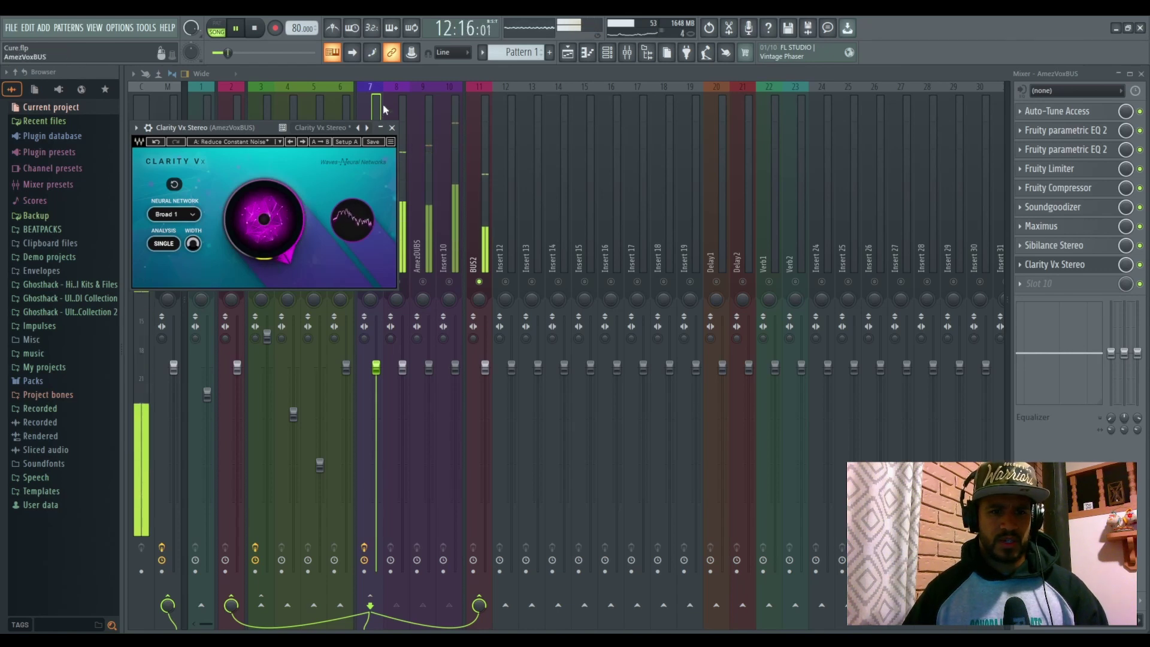
{"action": "left_click", "coordinate": [393, 127]}
{"action": "key", "text": "space"}
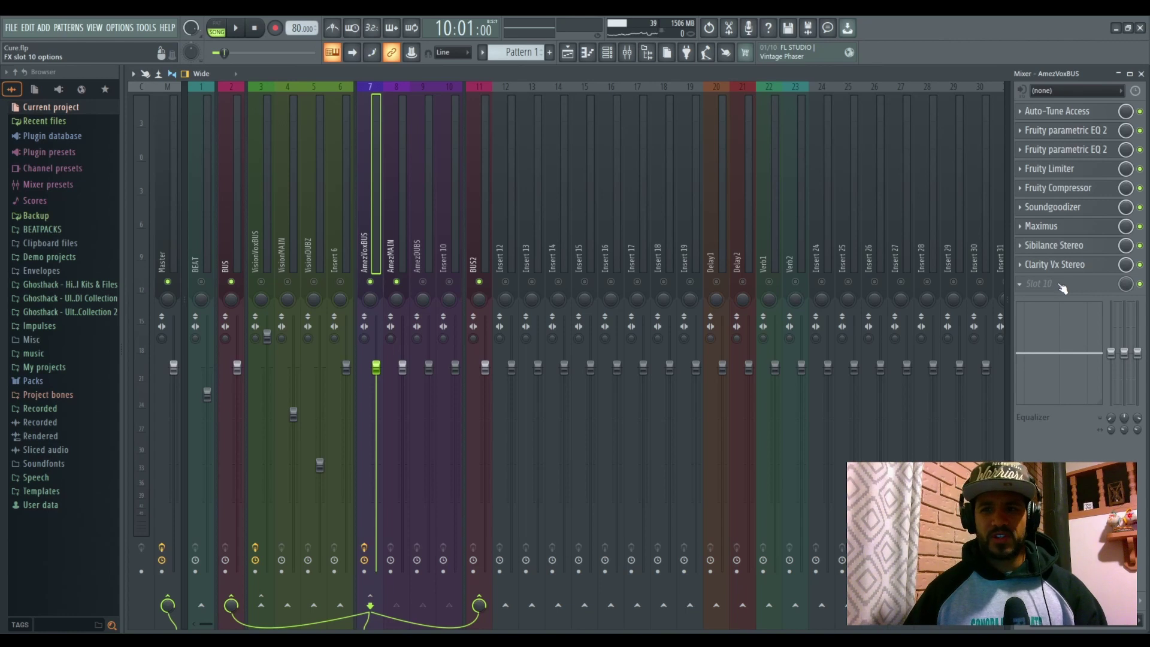
Add Fruity Stereo Enhancer to Insert 10 with a 12.8 ms right phase offset, and lower the AmezDUBS and Insert 10 faders during playback
{"action": "left_click", "coordinate": [393, 226]}
{"action": "left_click", "coordinate": [419, 214]}
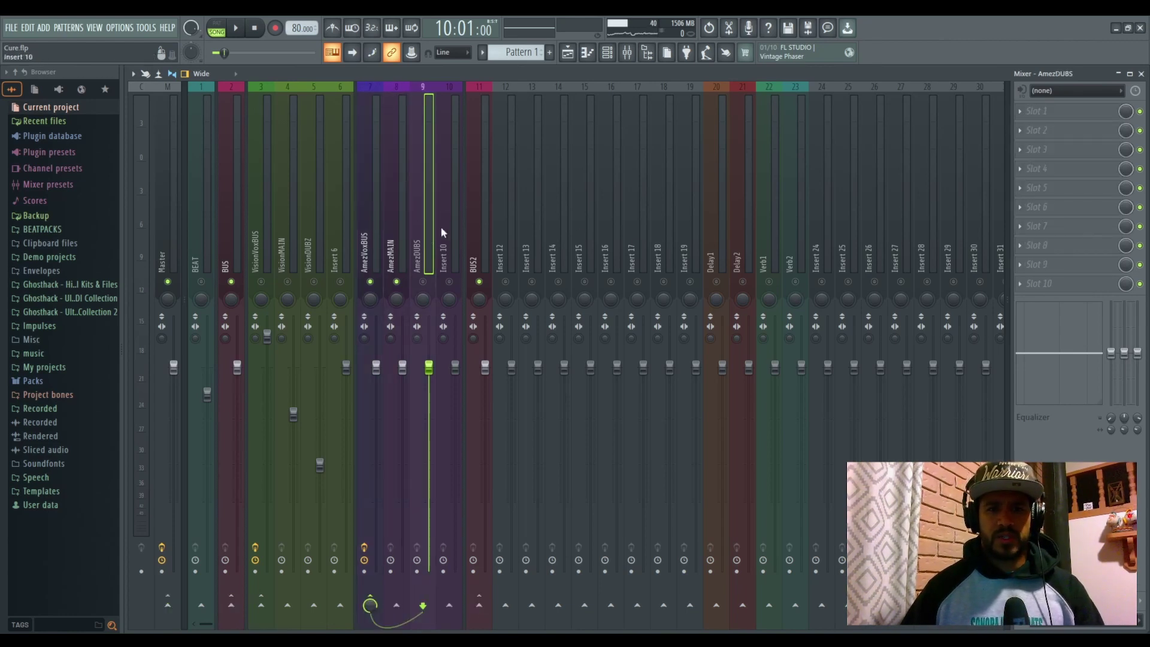
{"action": "left_click", "coordinate": [444, 222]}
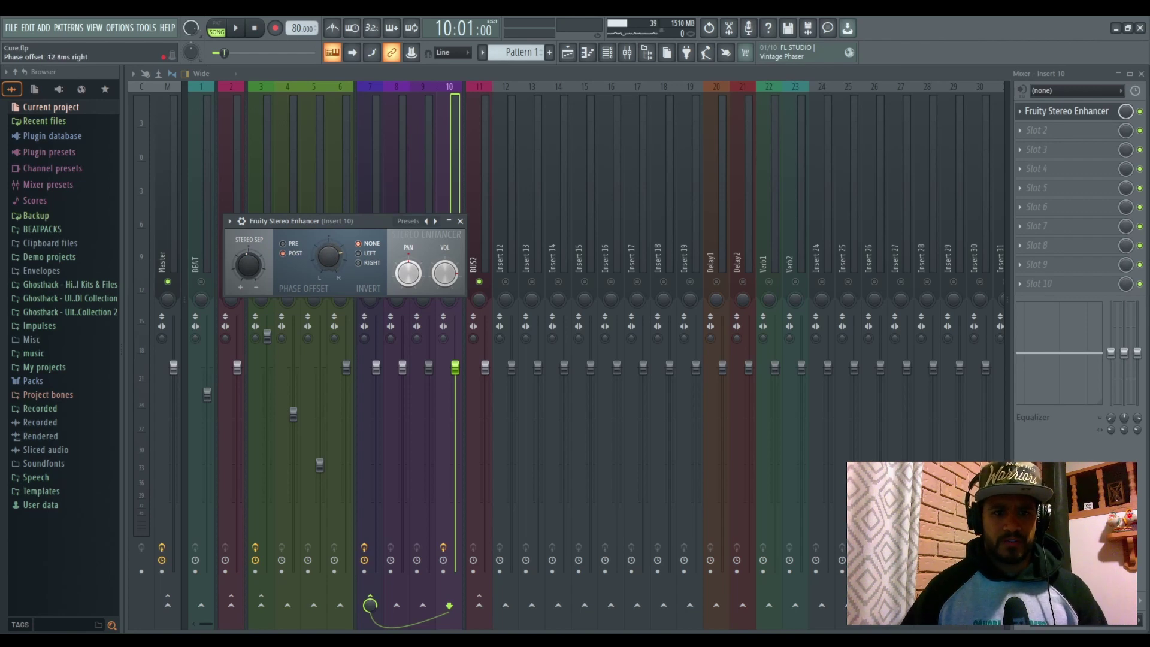
{"action": "left_click", "coordinate": [461, 221]}
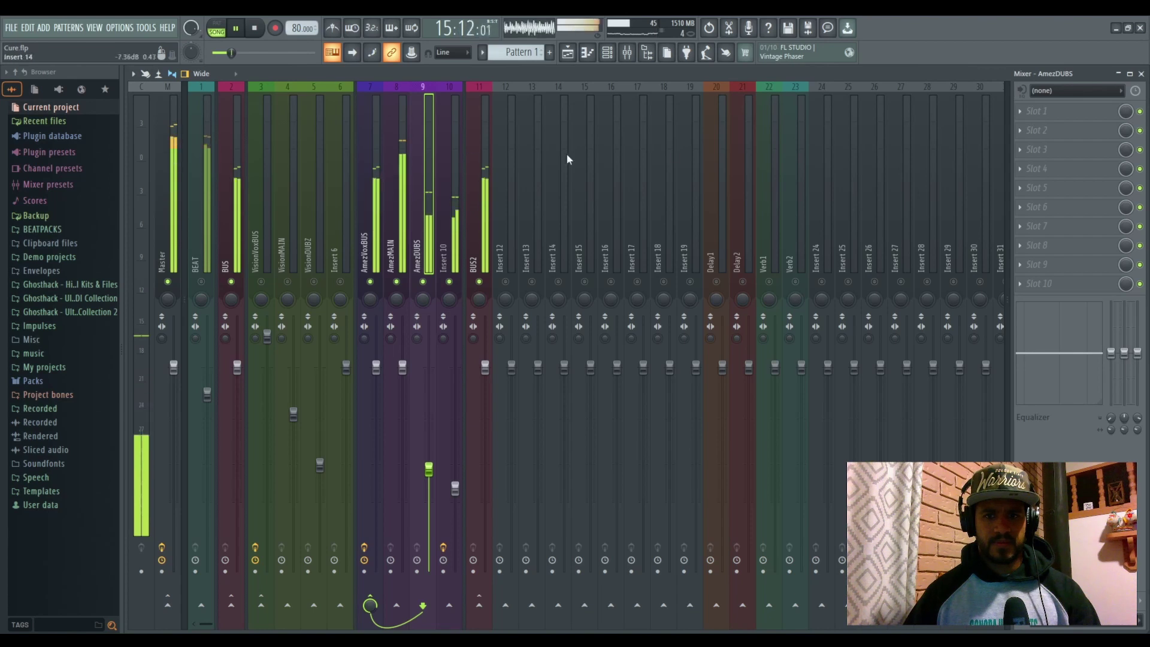
{"action": "key", "text": "space"}
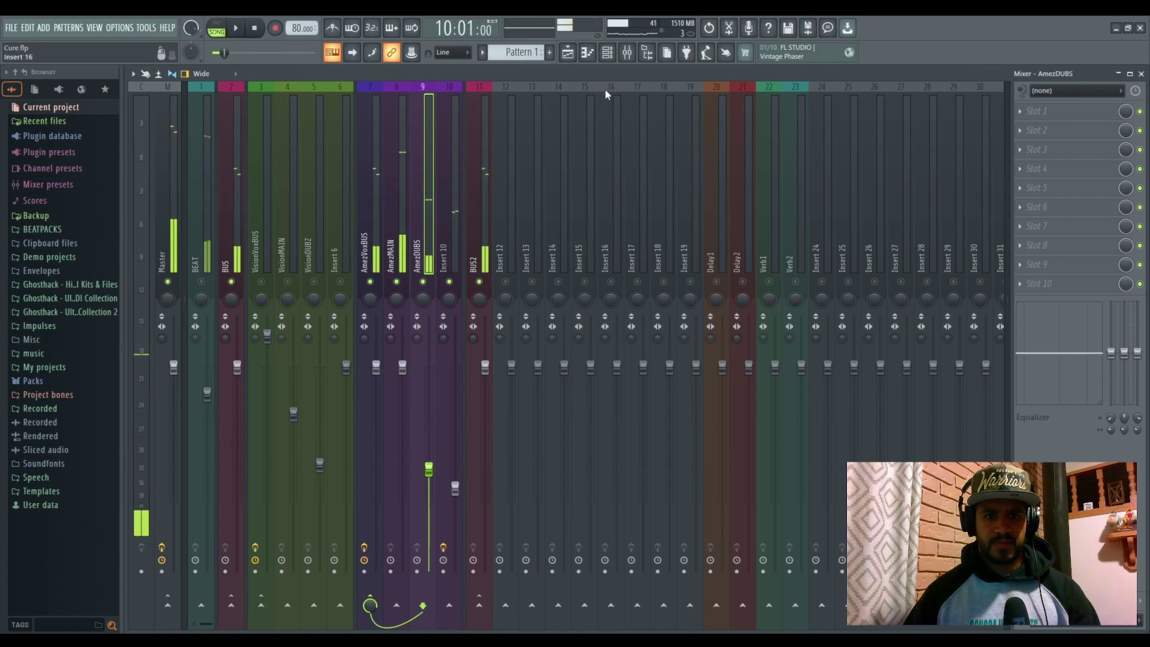
{"action": "left_click", "coordinate": [770, 228]}
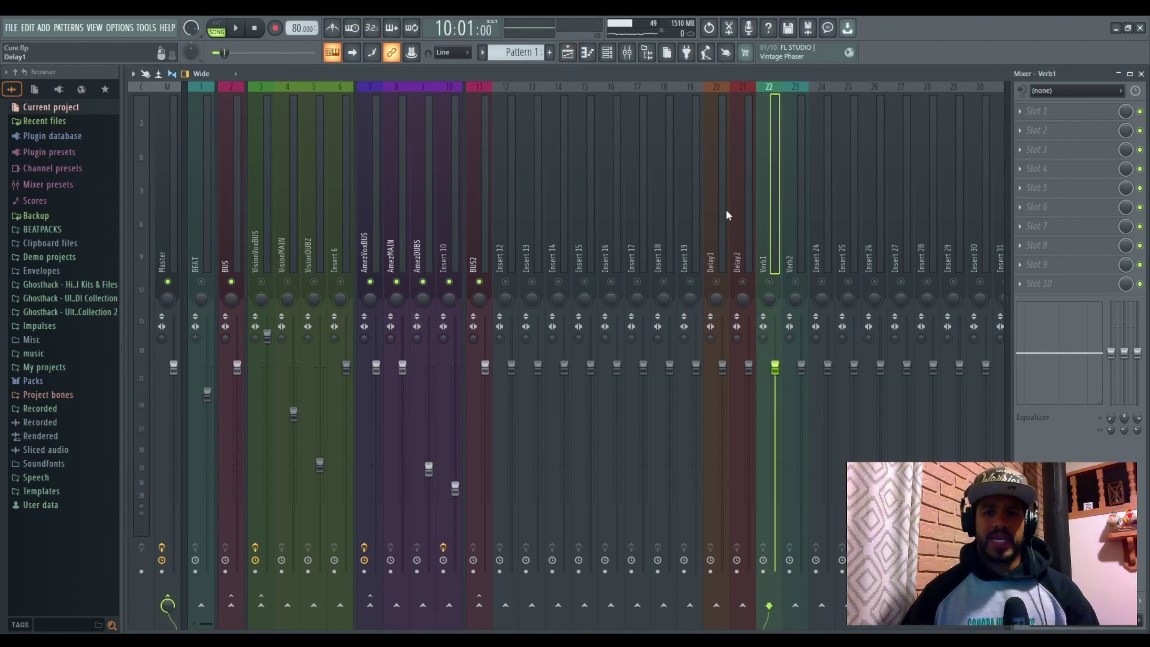
{"action": "left_click", "coordinate": [721, 215]}
{"action": "left_click", "coordinate": [746, 212]}
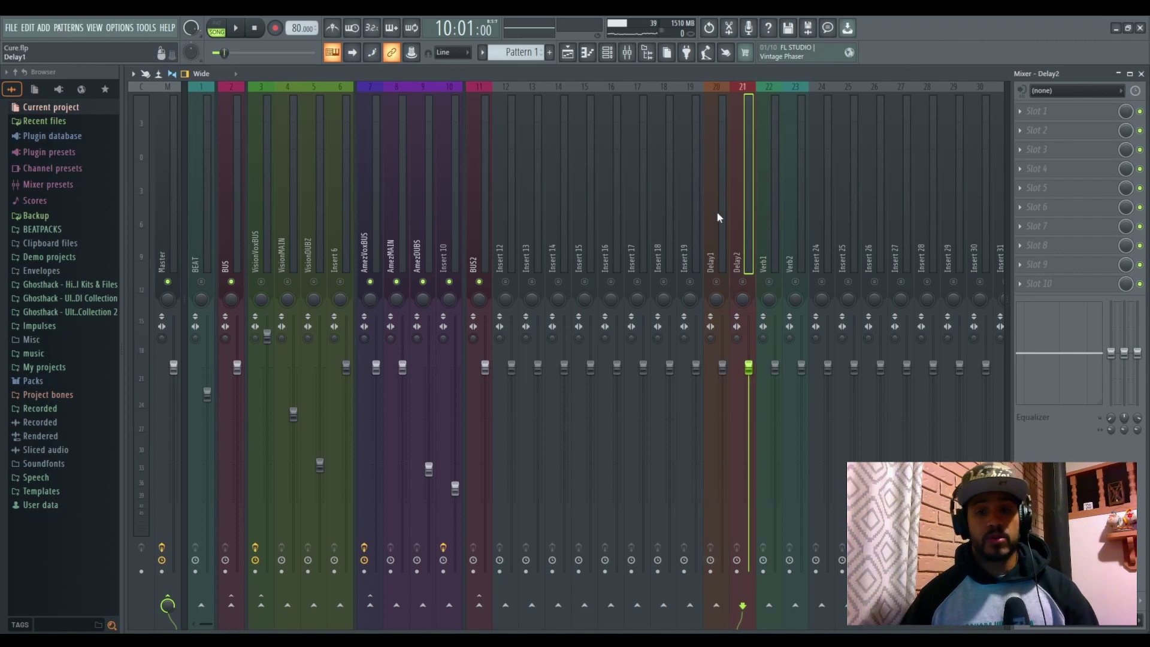
{"action": "left_click", "coordinate": [719, 218]}
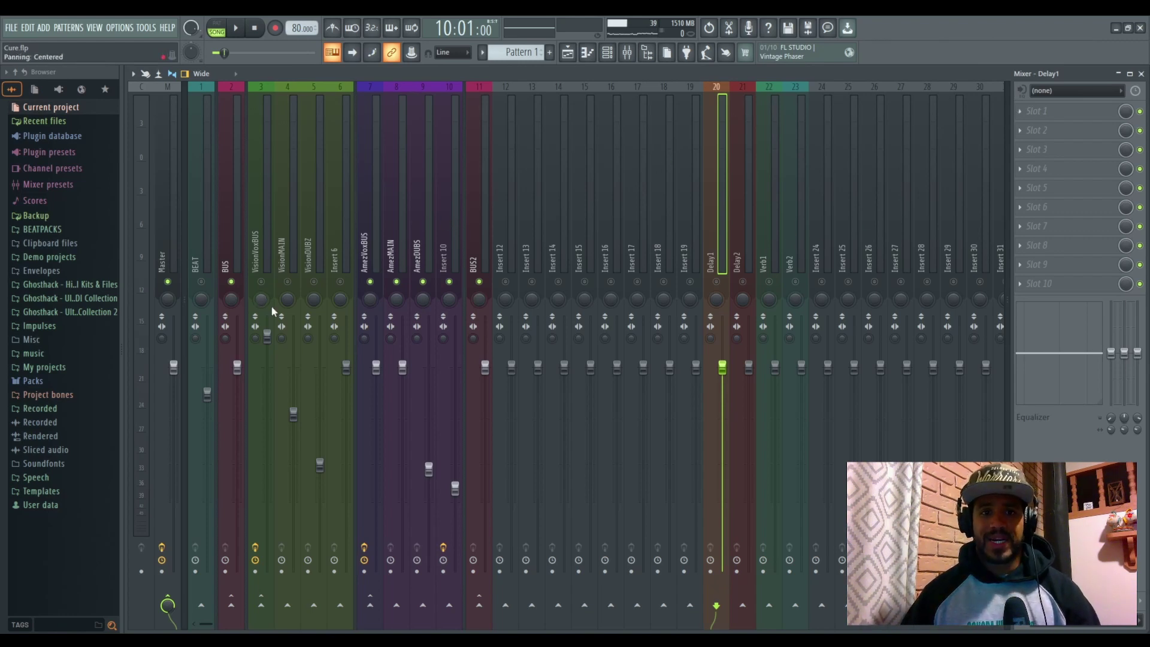
Unmute the BEAT track and raise the AmezVoxBUS fader above 0 dB while the song plays
{"action": "key", "text": "space"}
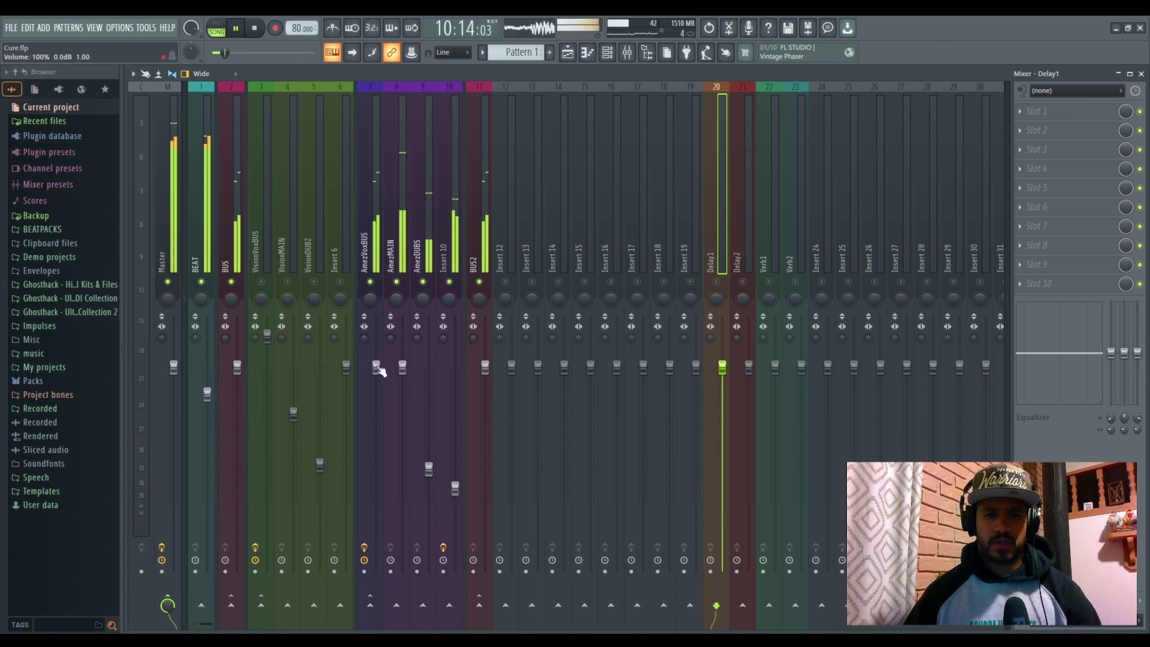
{"action": "left_click_drag", "start_coordinate": [376, 367], "coordinate": [376, 331]}
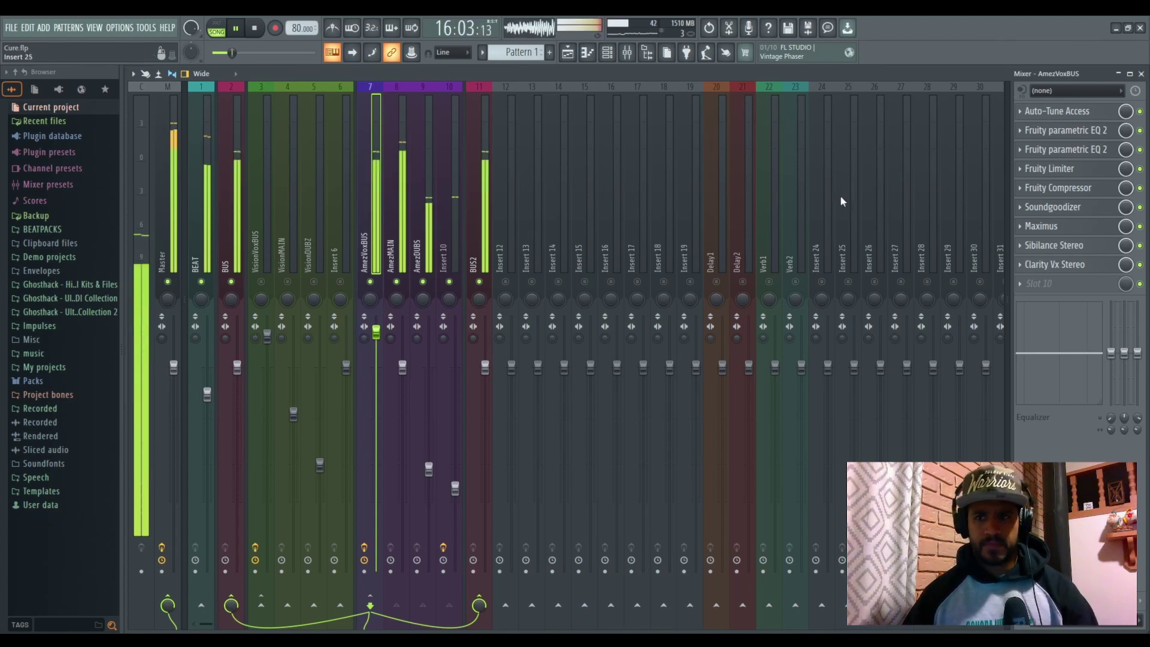
Route AmezMAIN to Delay1, Delay2, Verb1 and Verb2, and load Fruity delay 2 in slot 1 of the unmuted Delay1
{"action": "left_click", "coordinate": [1052, 131]}
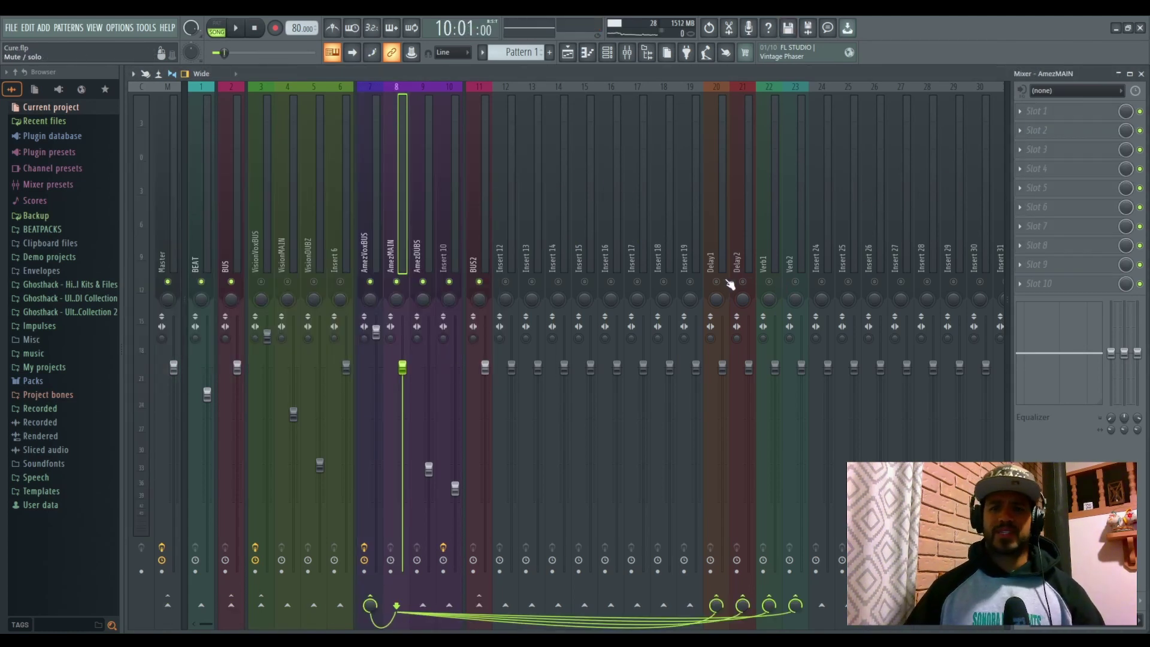
{"action": "left_click", "coordinate": [722, 198]}
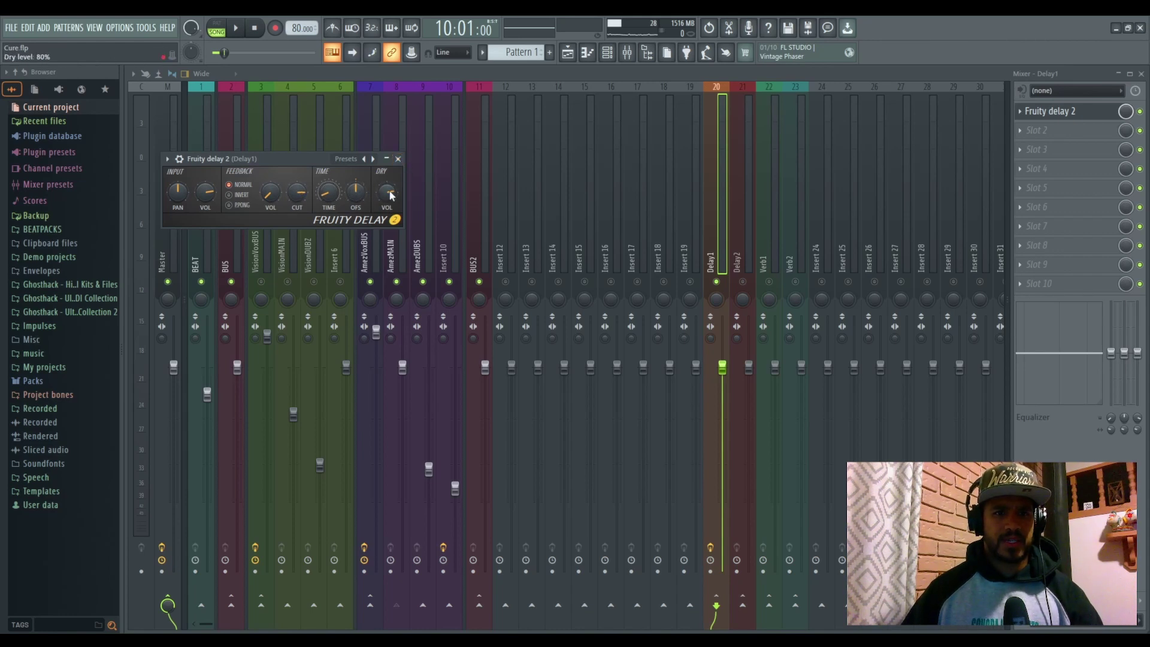
{"action": "left_click", "coordinate": [398, 158]}
Balance the Delay1 fader against the vocals during playback, settling it at roughly -17 dB
{"action": "key", "text": "space"}
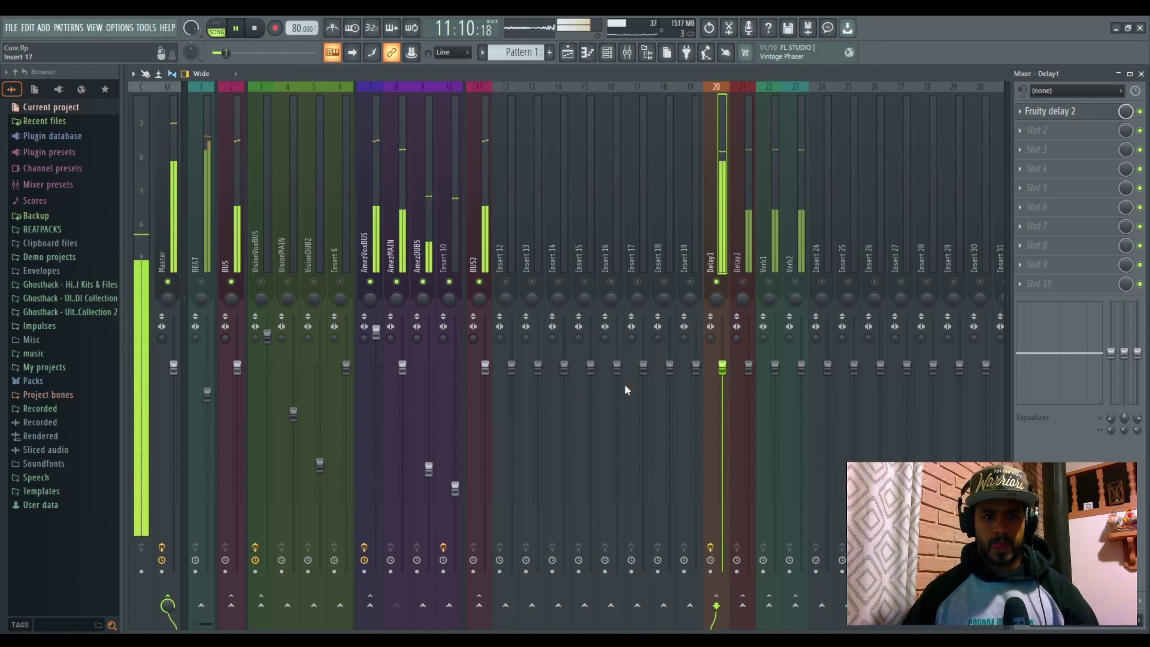
{"action": "left_click_drag", "start_coordinate": [717, 390], "coordinate": [718, 510]}
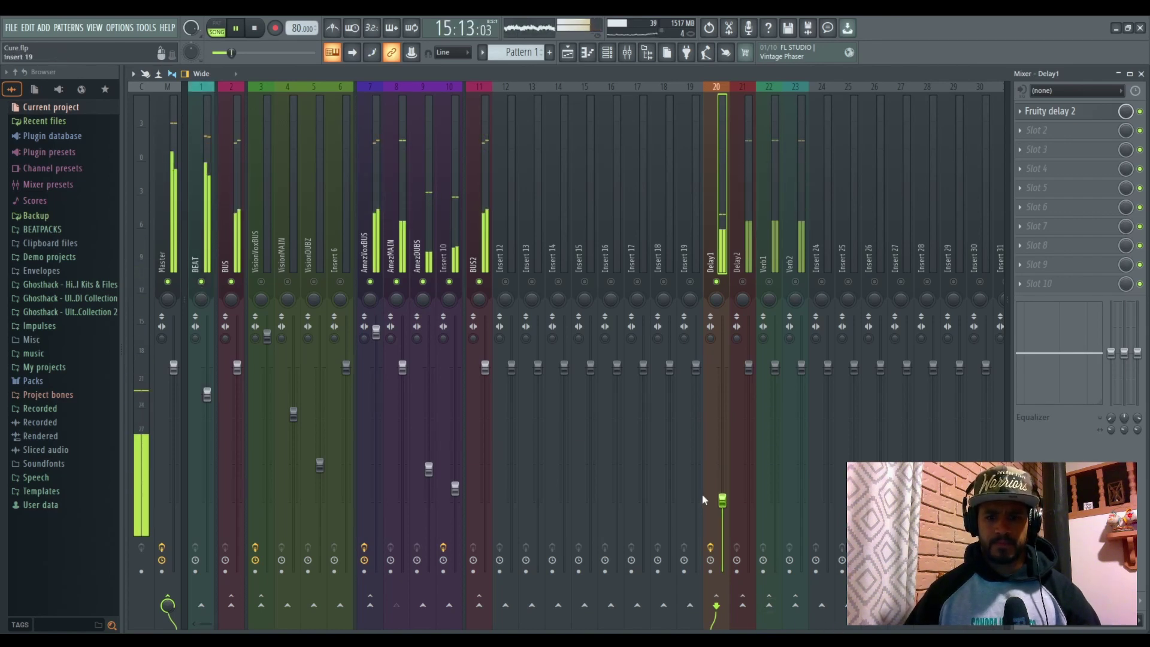
{"action": "left_click_drag", "start_coordinate": [722, 501], "coordinate": [724, 459]}
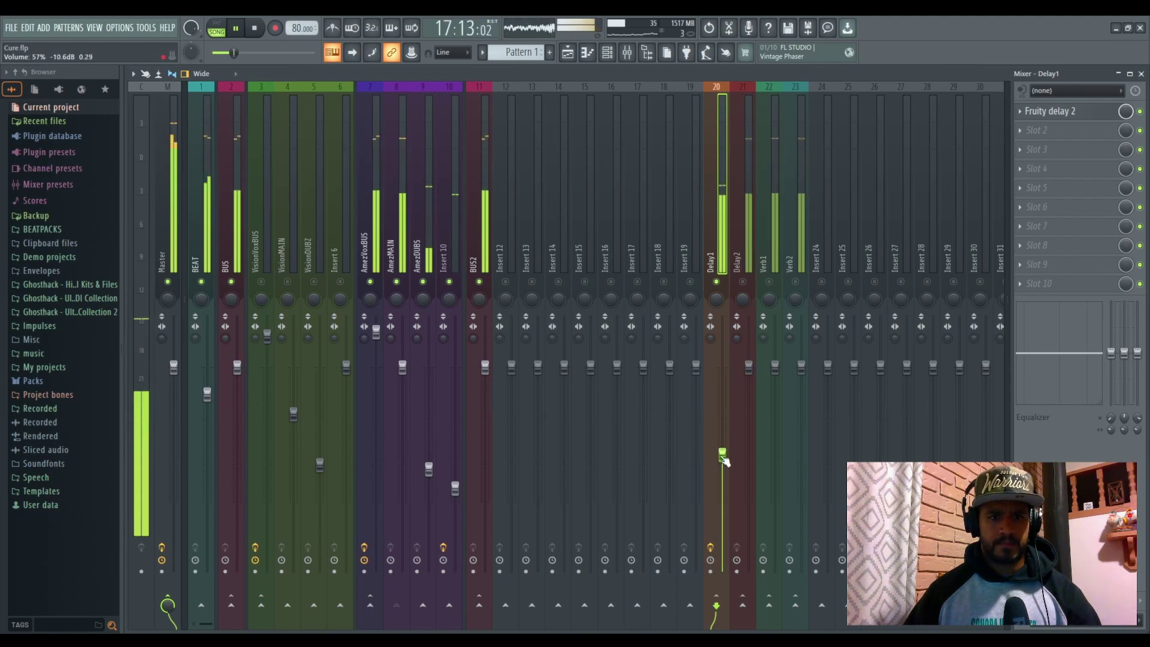
{"action": "left_click_drag", "start_coordinate": [723, 459], "coordinate": [724, 506]}
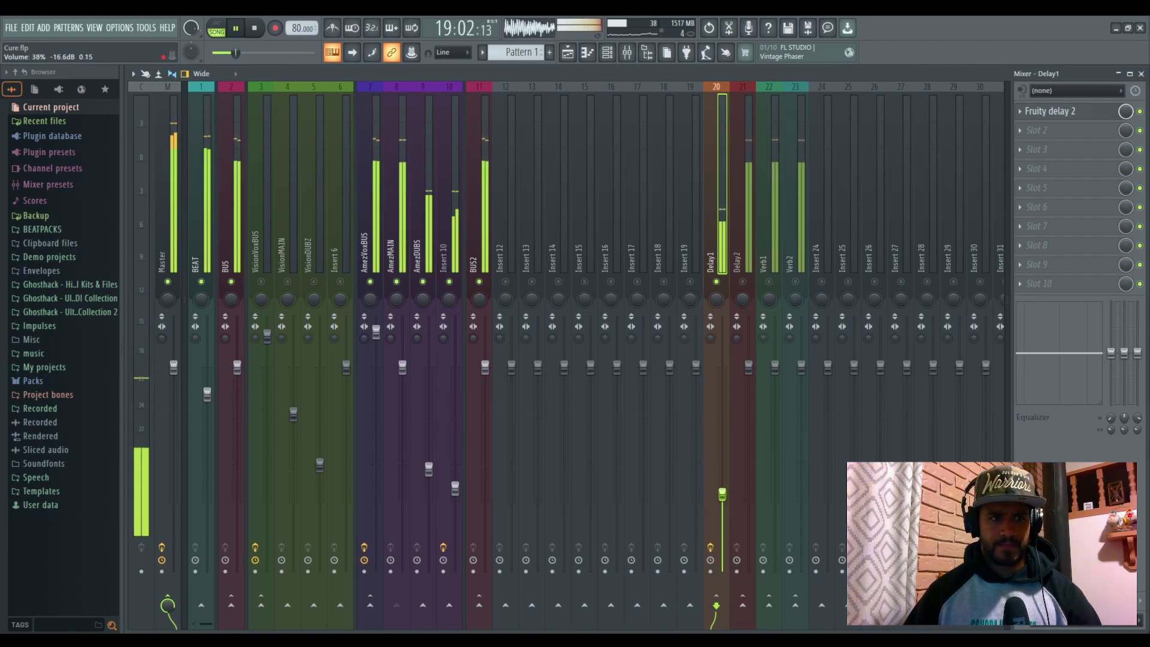
{"action": "key", "text": "space"}
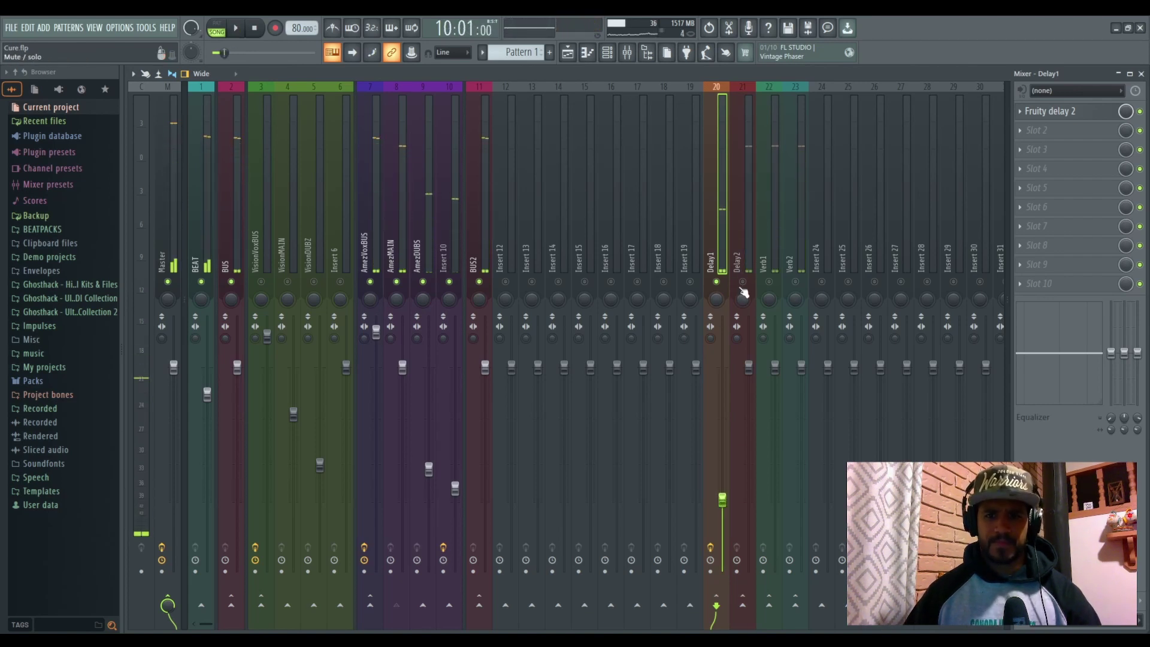
Load Fruity delay 2 and Fruity Stereo Enhancer on the unmuted Delay2, lowering its fader to about -16 dB during playback
{"action": "left_click", "coordinate": [737, 224]}
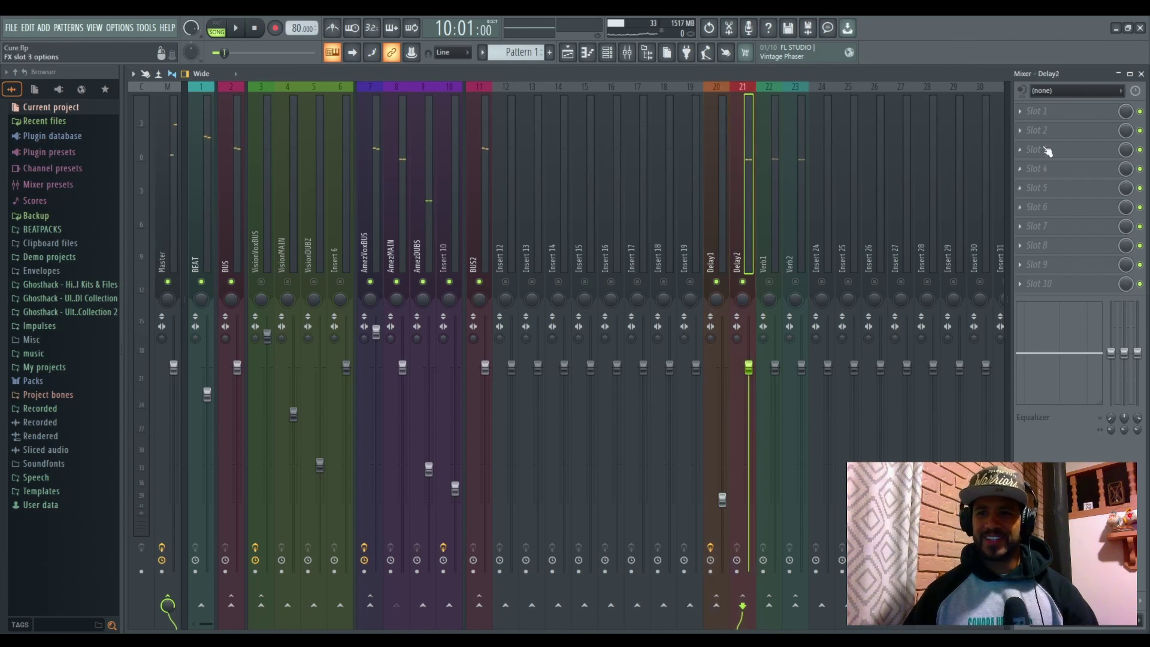
{"action": "left_click", "coordinate": [862, 145]}
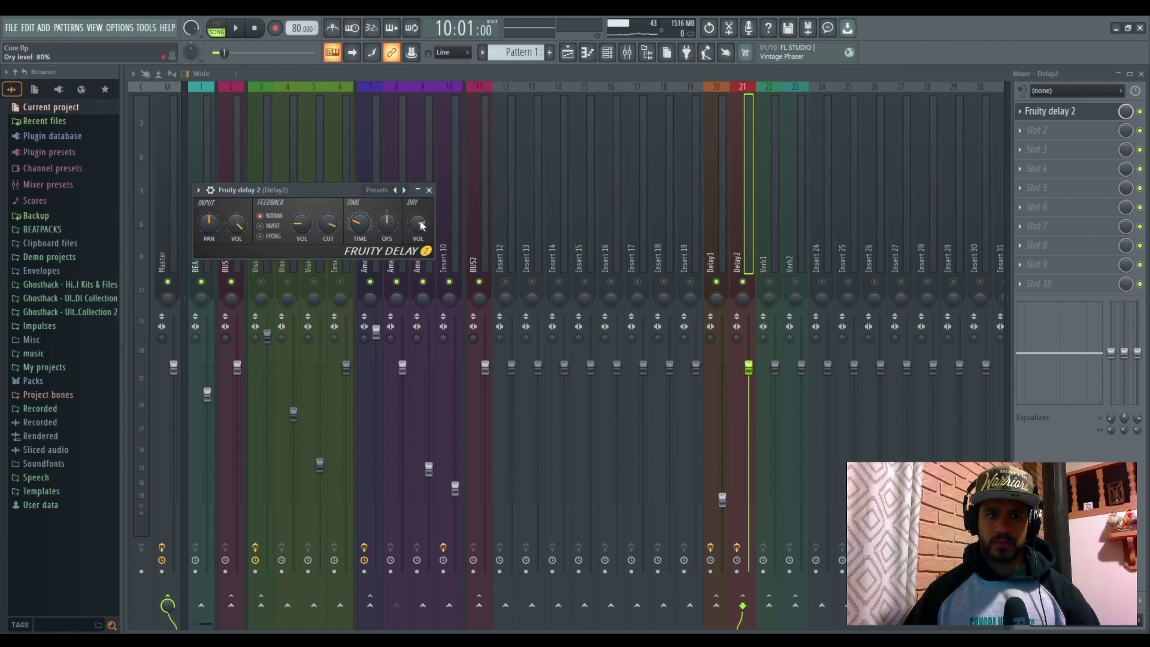
{"action": "key", "text": "space"}
{"action": "left_click", "coordinate": [429, 189]}
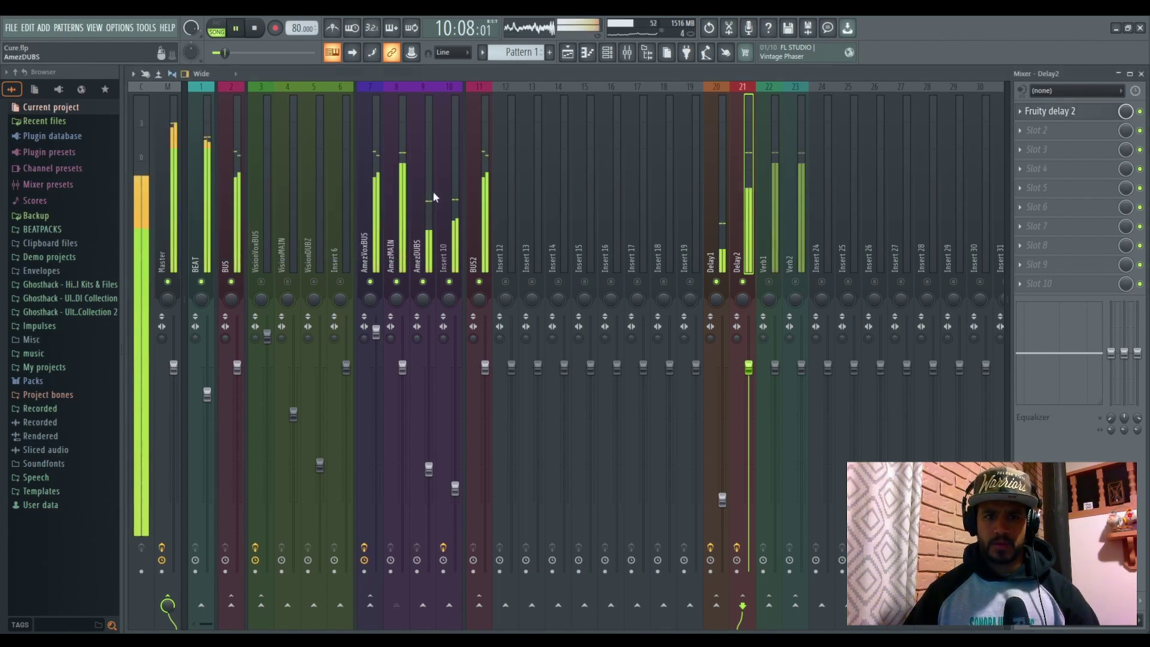
{"action": "left_click_drag", "start_coordinate": [748, 366], "coordinate": [752, 491]}
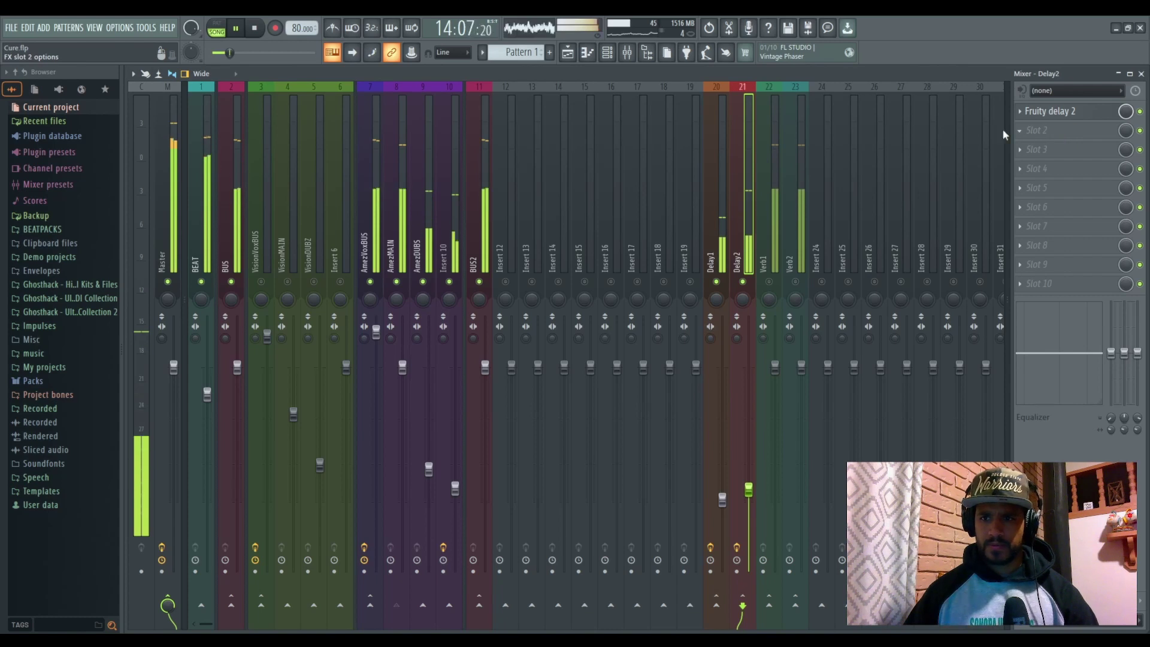
{"action": "left_click", "coordinate": [877, 427]}
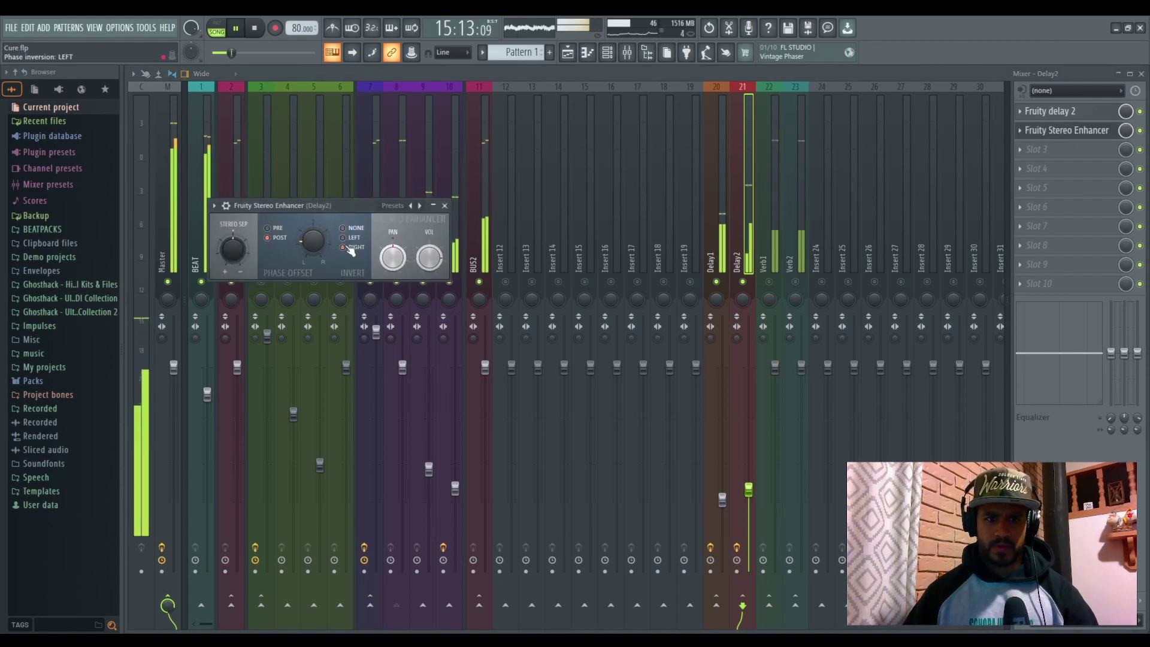
{"action": "left_click", "coordinate": [445, 205]}
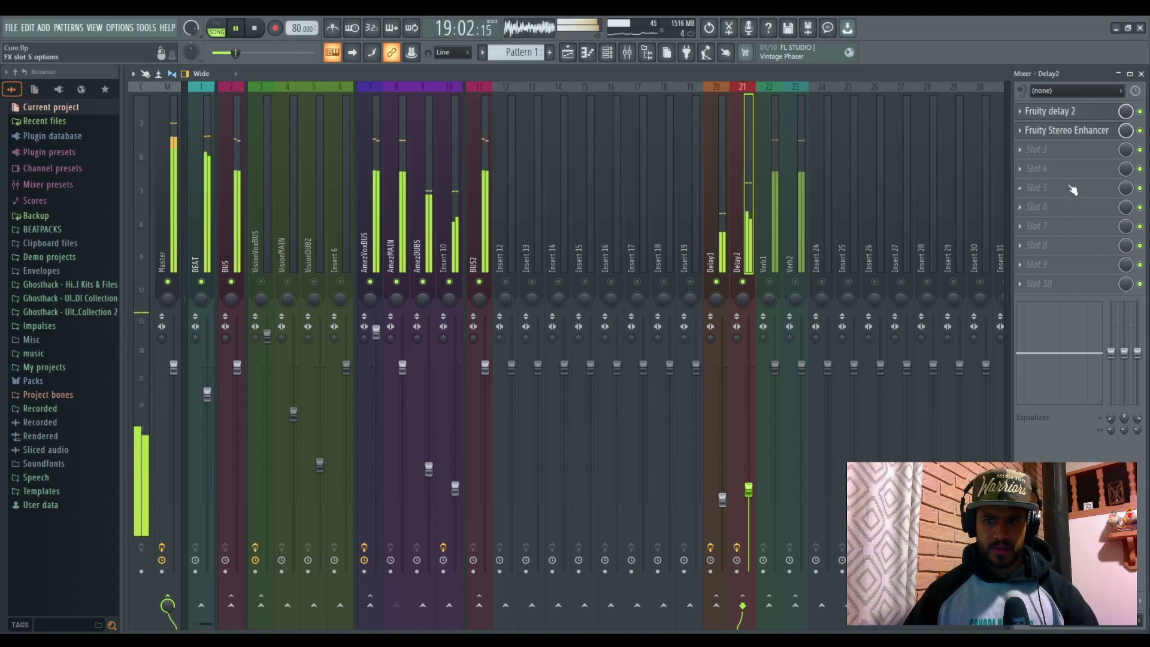
Add Fruity parametric EQ 2 to Delay2 with a band 1 high-pass and slight band 5 cut, and raise the Delay2 fader slightly
{"action": "left_click", "coordinate": [874, 426]}
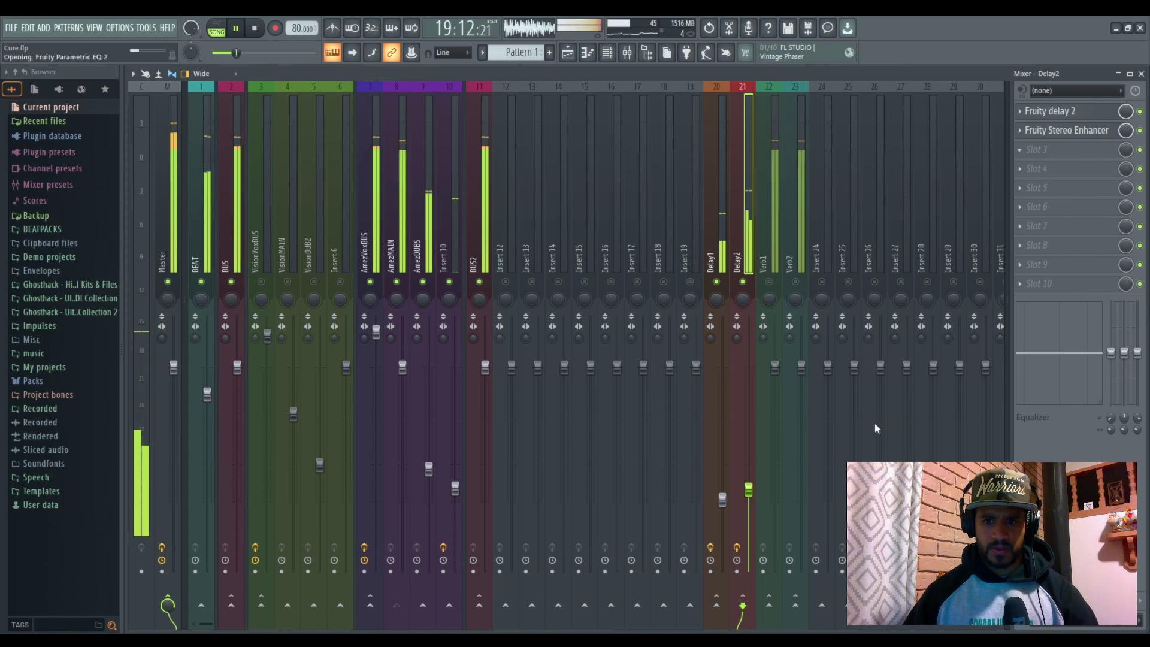
{"action": "scroll", "coordinate": [558, 240], "scroll_direction": "down", "scroll_amount": 3}
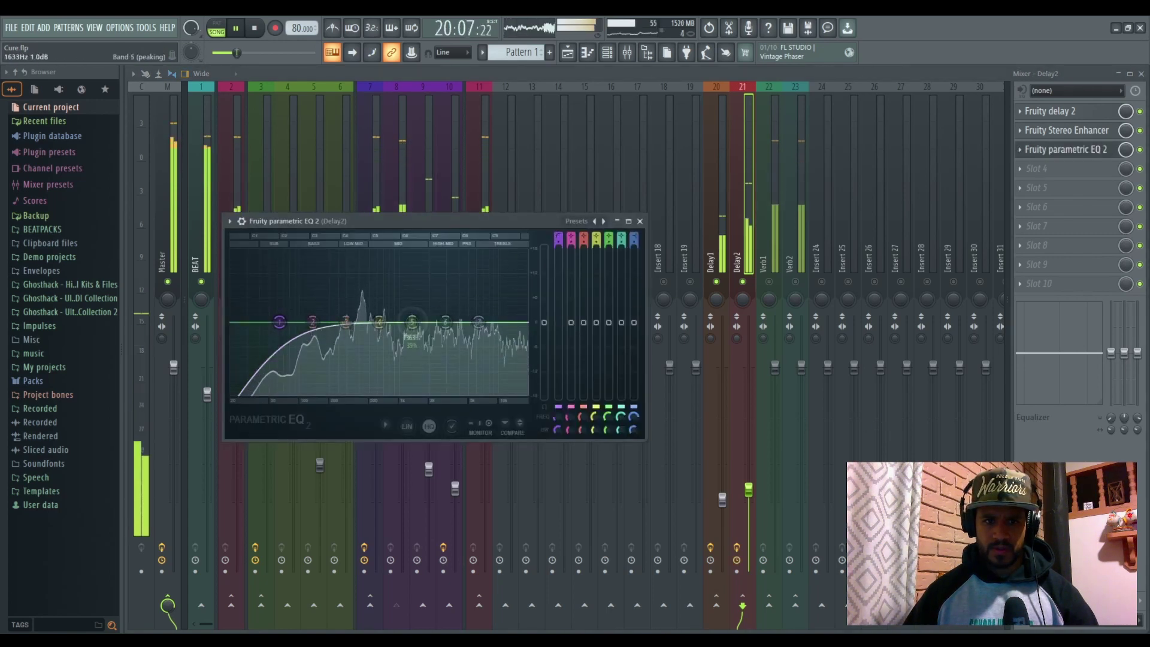
{"action": "left_click_drag", "start_coordinate": [413, 323], "coordinate": [417, 326]}
{"action": "left_click_drag", "start_coordinate": [280, 346], "coordinate": [379, 333]}
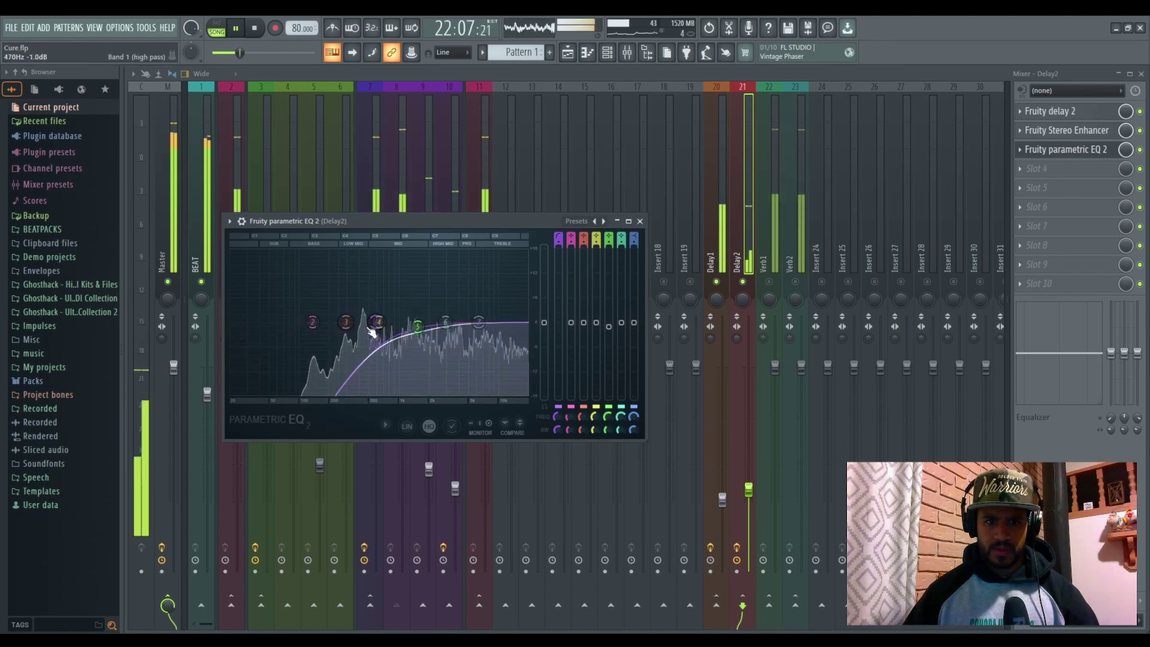
{"action": "left_click_drag", "start_coordinate": [376, 324], "coordinate": [344, 323]}
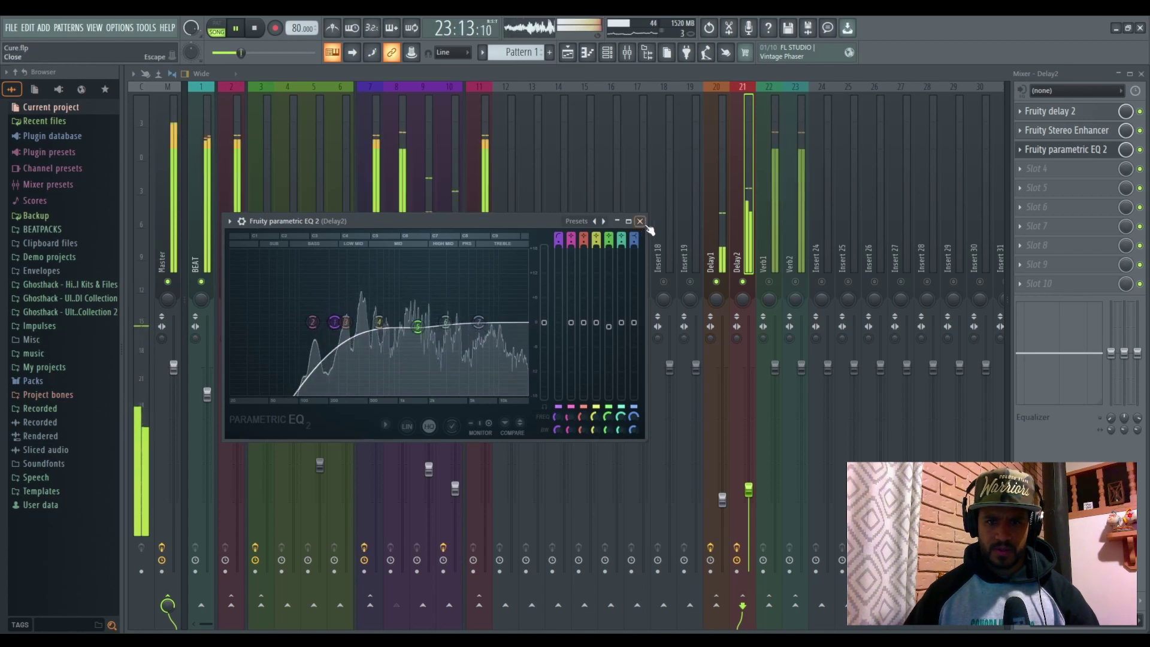
{"action": "left_click", "coordinate": [639, 221]}
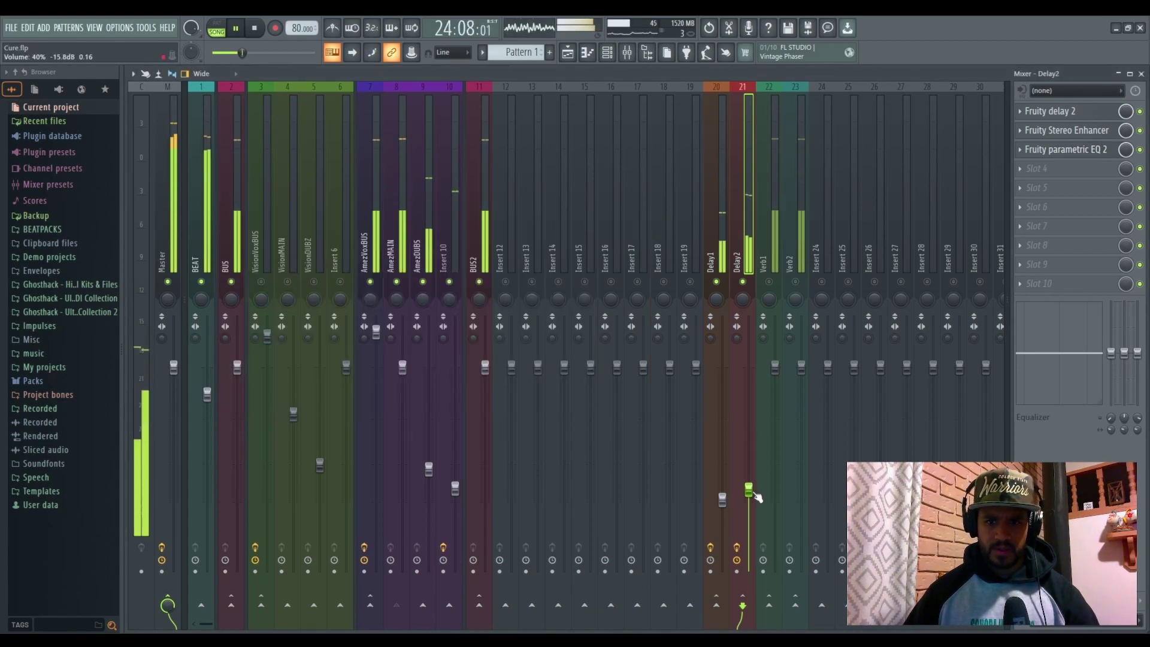
{"action": "left_click_drag", "start_coordinate": [748, 490], "coordinate": [749, 478]}
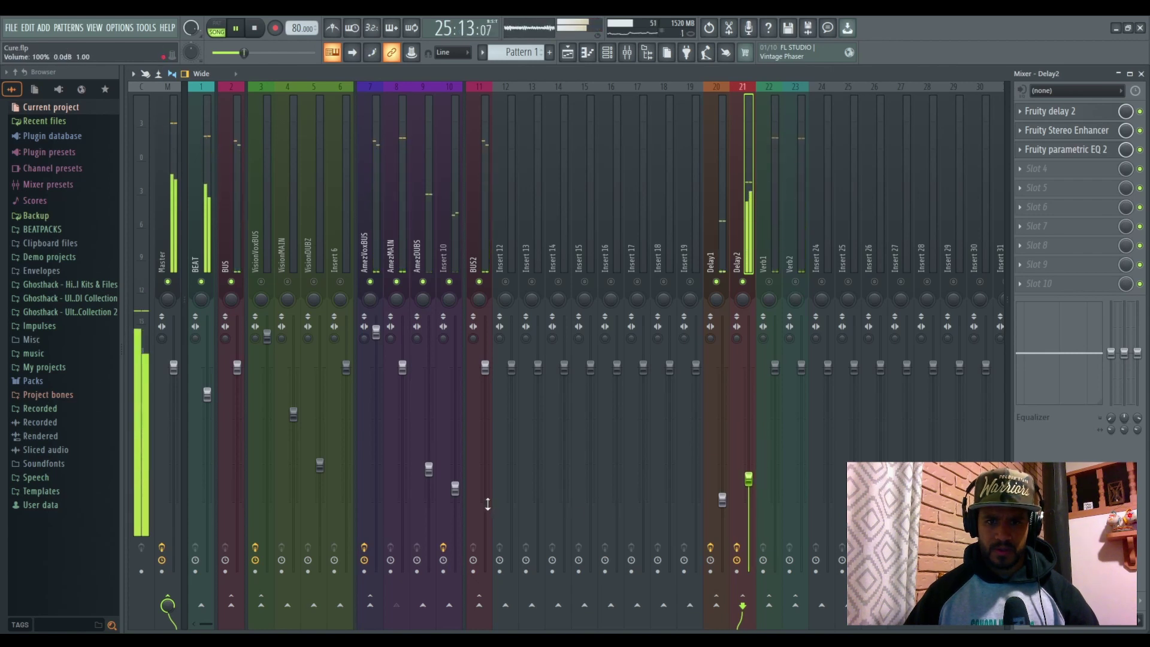
{"action": "key", "text": "space"}
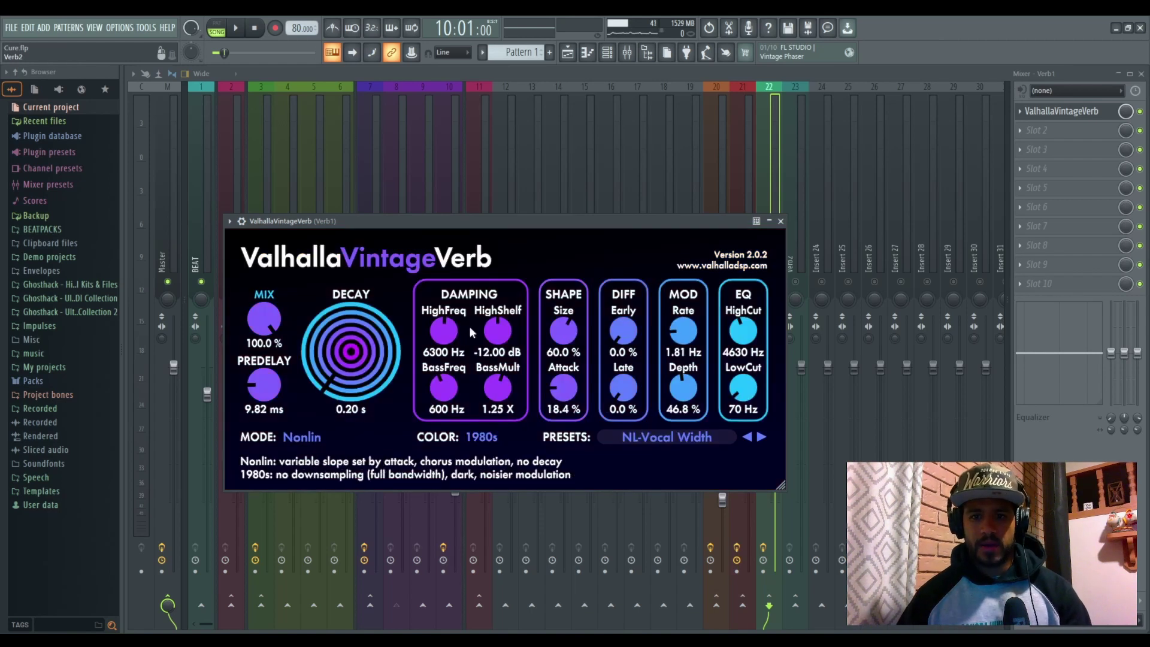
Set ValhallaVintageVerb on Verb1 to 1.27 s decay, 38.64 ms predelay, 0.55 X BassMult, 500 Hz LowCut and 32.8 % Attack
{"action": "left_click_drag", "start_coordinate": [451, 222], "coordinate": [600, 133]}
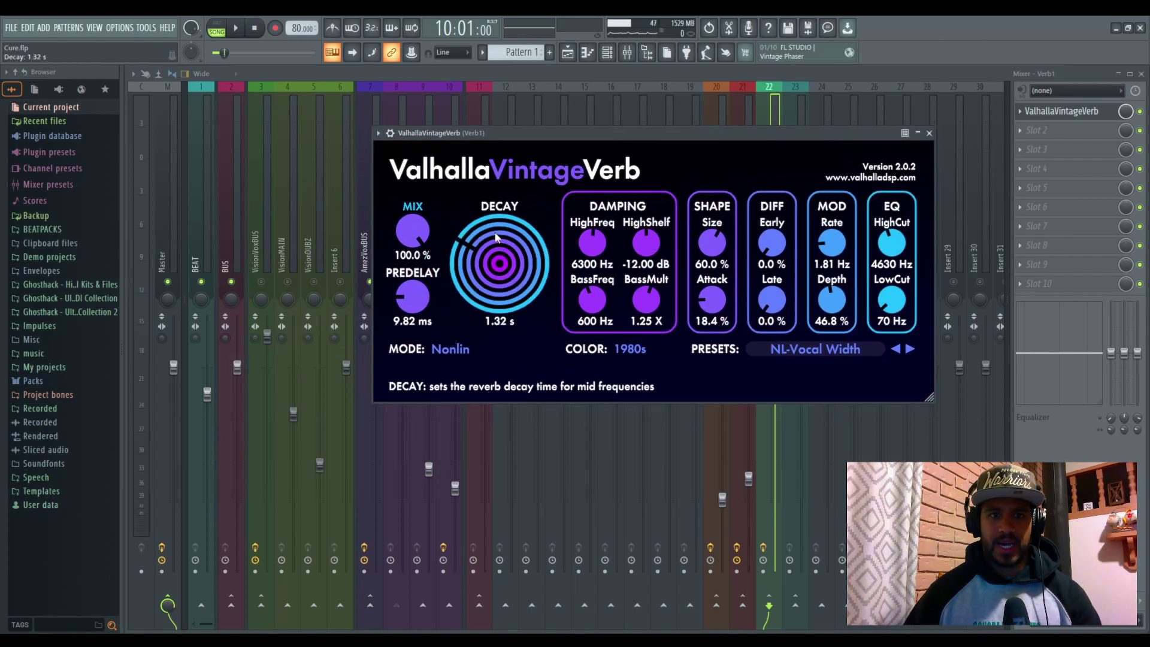
{"action": "left_click_drag", "start_coordinate": [494, 236], "coordinate": [494, 232]}
{"action": "left_click_drag", "start_coordinate": [416, 309], "coordinate": [417, 305]}
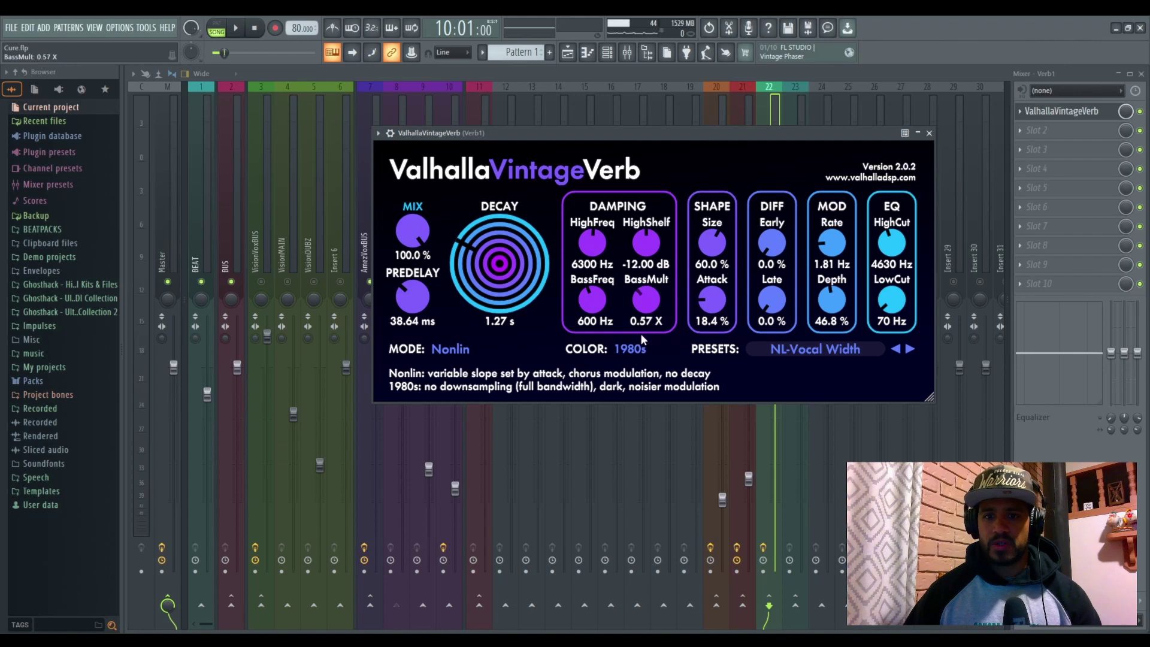
{"action": "scroll", "coordinate": [645, 309], "scroll_direction": "down", "scroll_amount": 2}
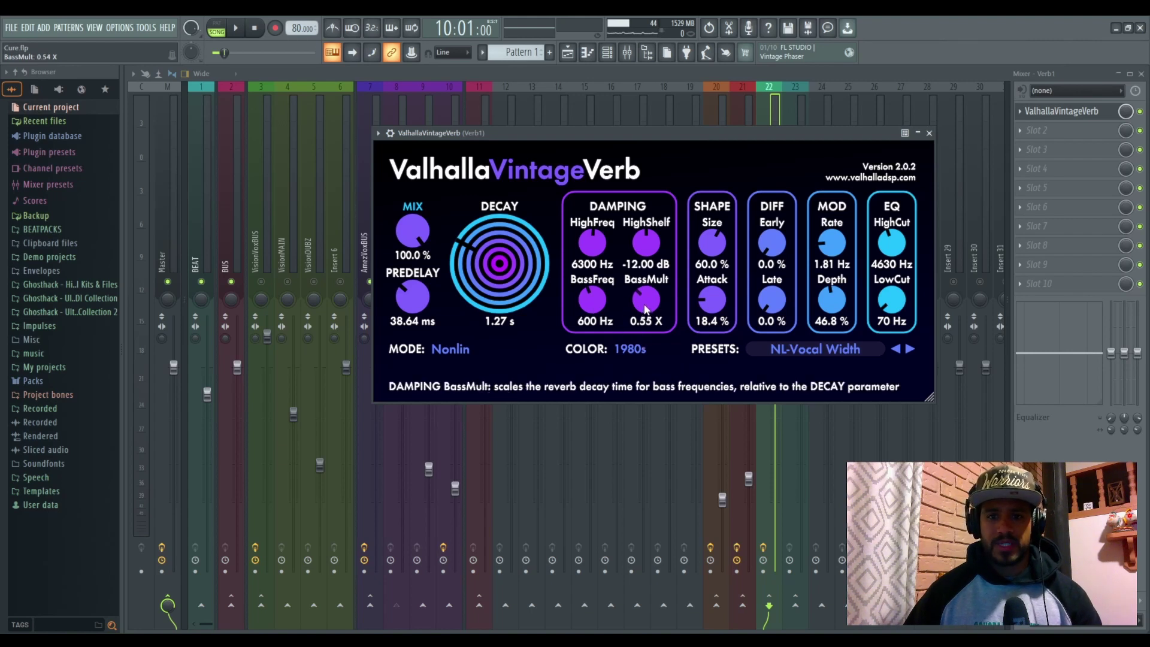
{"action": "left_click_drag", "start_coordinate": [888, 307], "coordinate": [876, 281]}
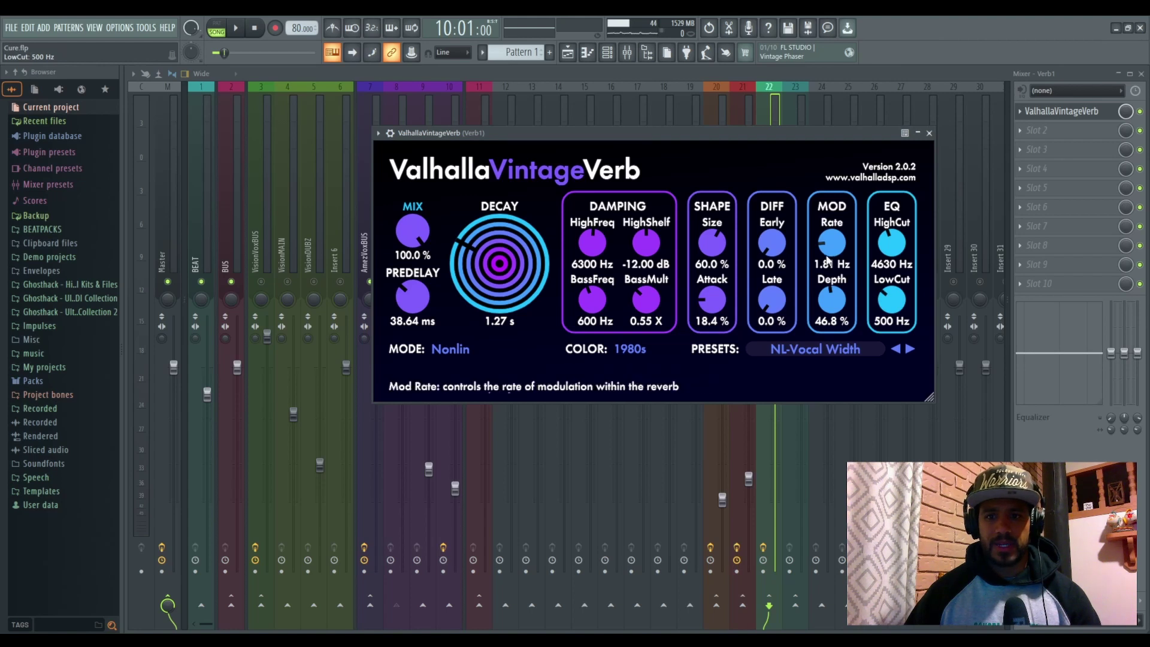
{"action": "left_click_drag", "start_coordinate": [710, 304], "coordinate": [709, 284]}
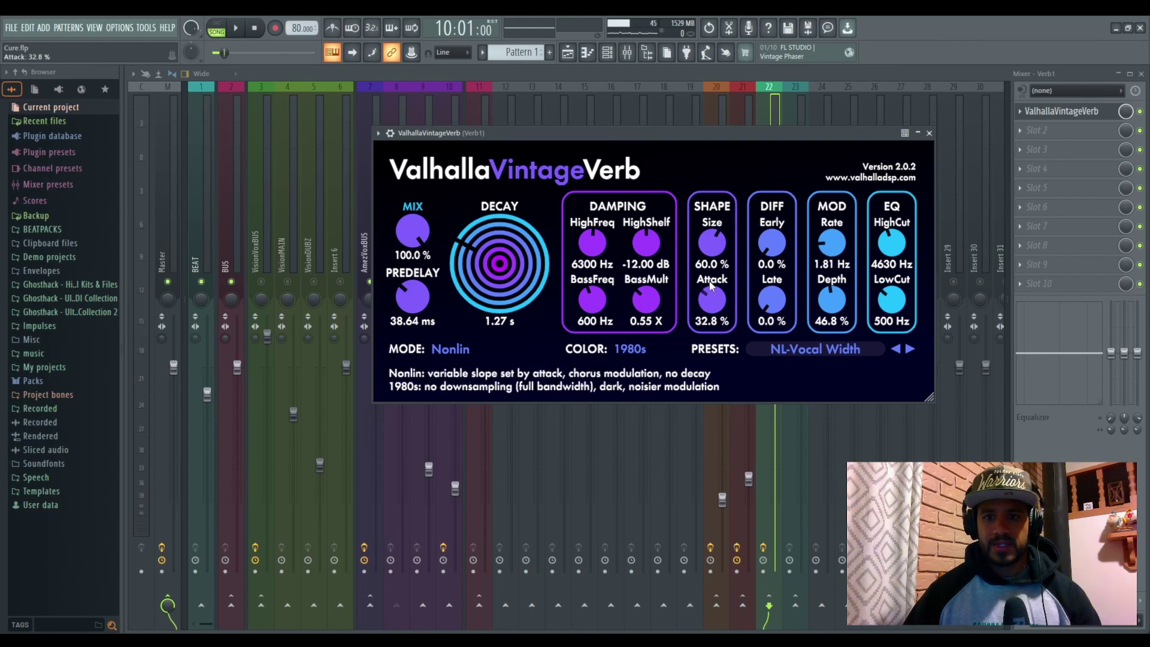
{"action": "left_click", "coordinate": [929, 133]}
Refine Verb1's reverb during playback: HighCut 7710 Hz, LowCut 890 Hz, Attack 40.4 %, BassFreq 440 Hz and BassMult 0.48 X
{"action": "key", "text": "space"}
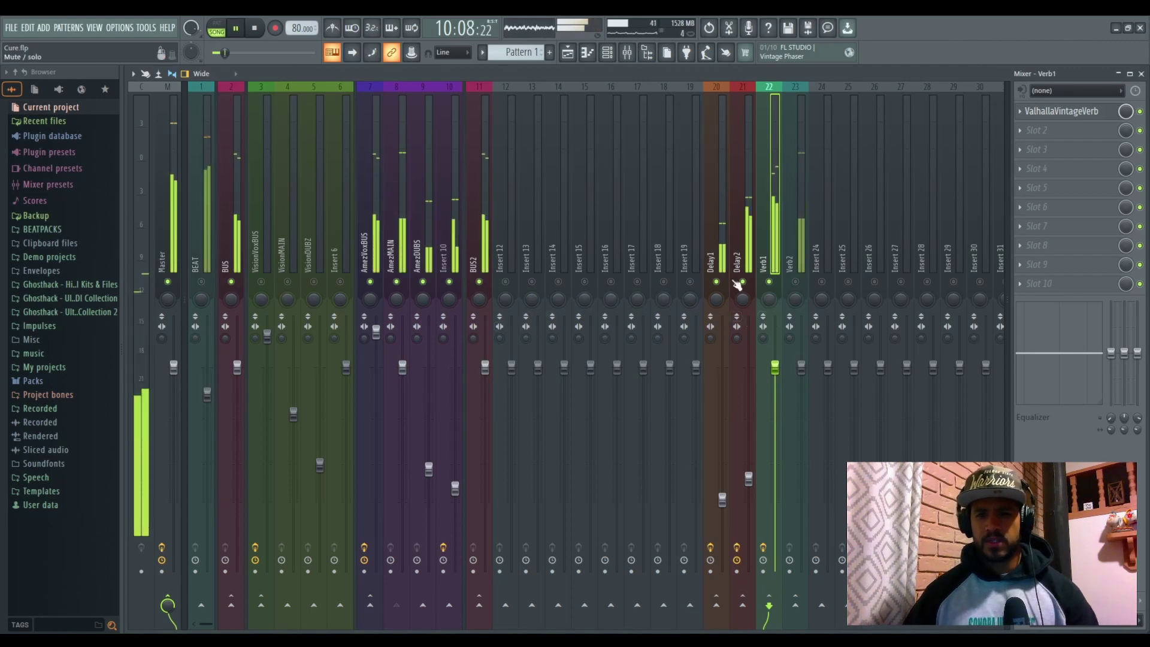
{"action": "left_click", "coordinate": [1057, 112]}
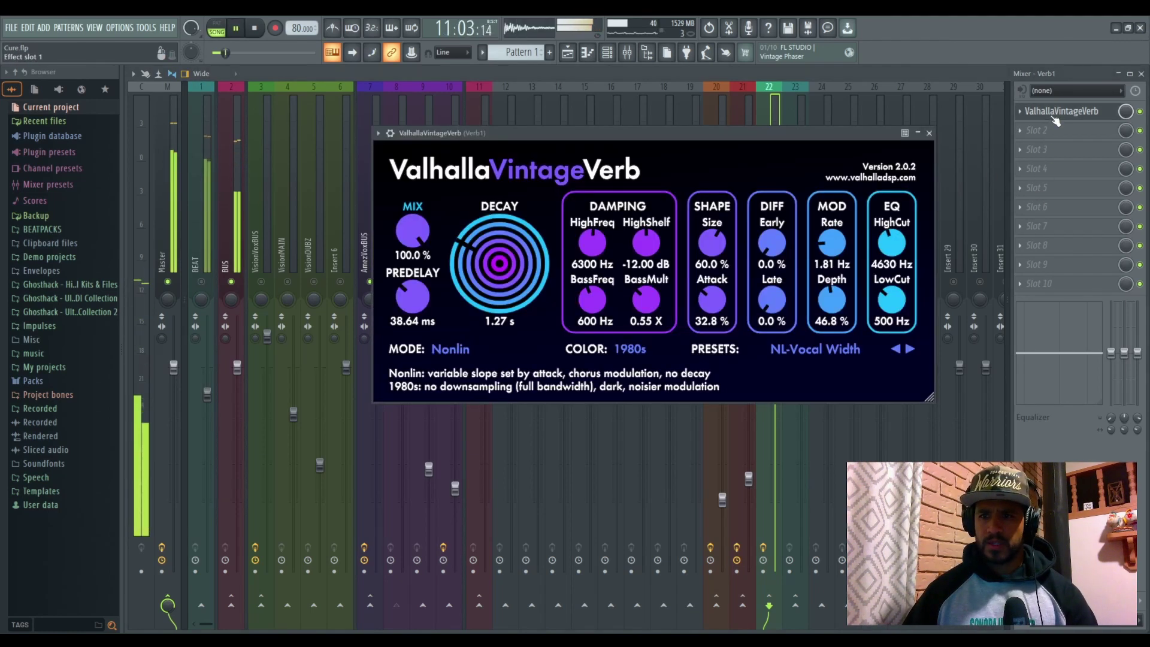
{"action": "mouse_move", "coordinate": [873, 241]}
{"action": "left_mouse_down"}
{"action": "mouse_move", "coordinate": [876, 266]}
{"action": "mouse_move", "coordinate": [889, 229]}
{"action": "left_mouse_up"}
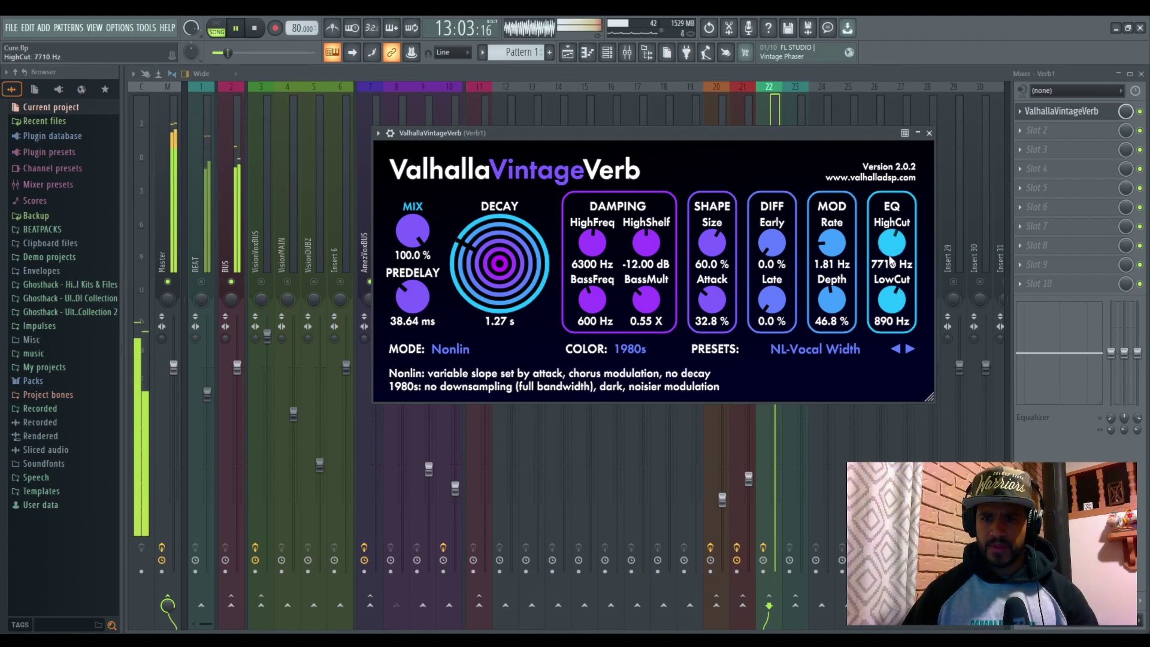
{"action": "left_click_drag", "start_coordinate": [708, 304], "coordinate": [703, 293]}
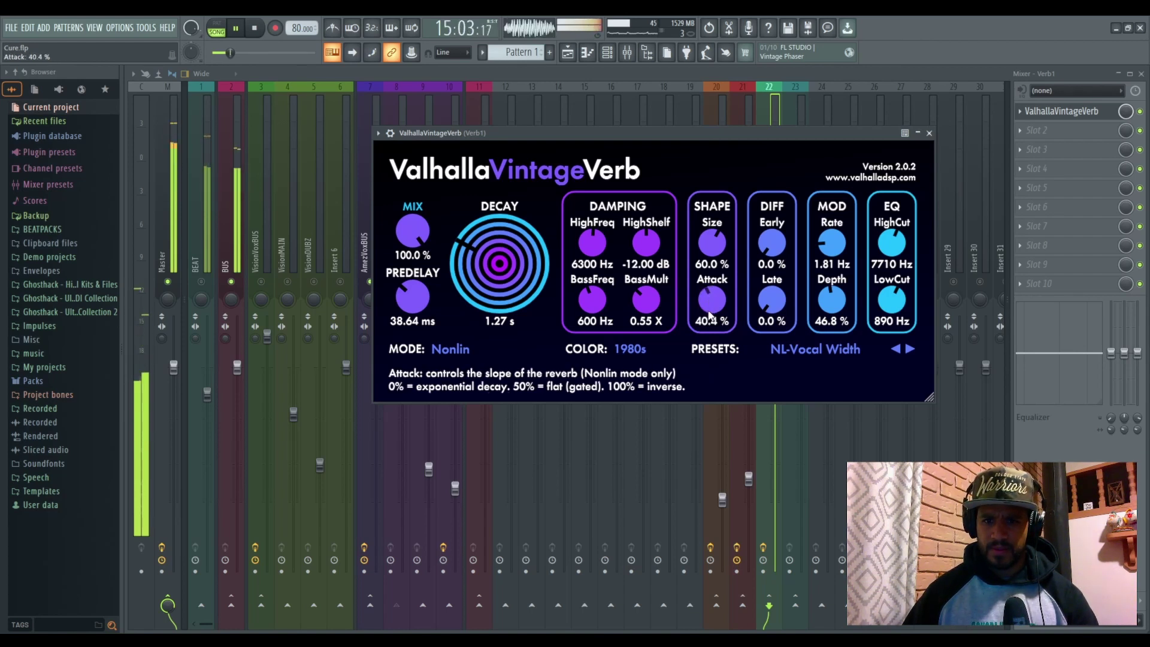
{"action": "left_click_drag", "start_coordinate": [592, 300], "coordinate": [593, 311]}
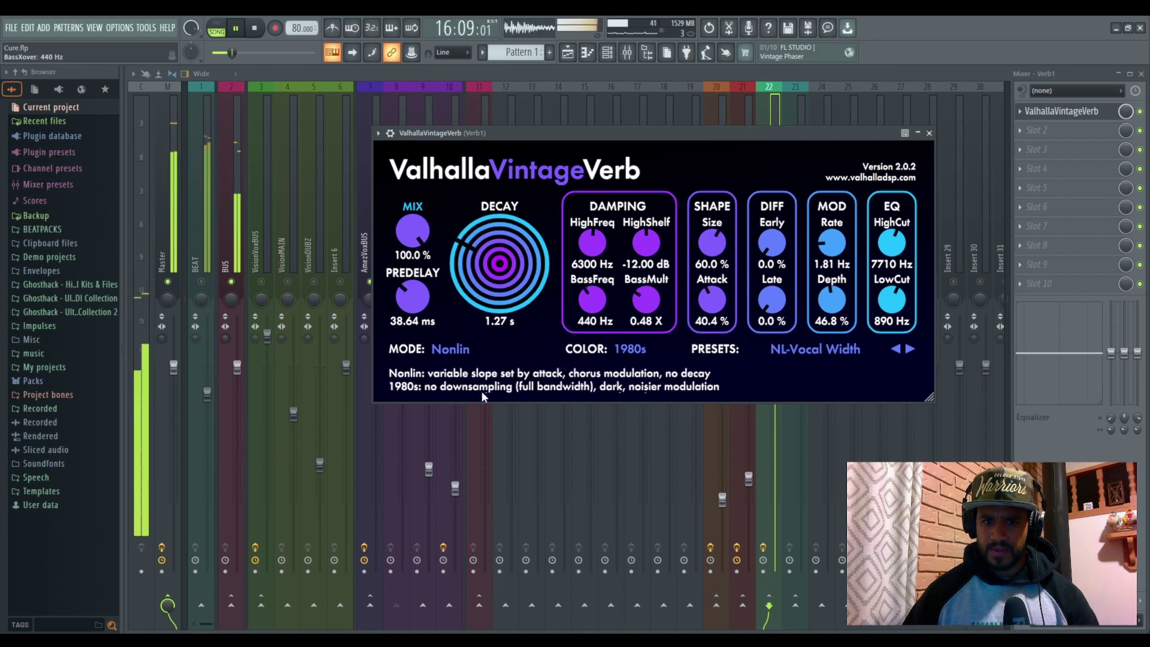
Switch Verb1's reverb to Bright Hall mode with the NOW color, and set its Attack to 58.4 %
{"action": "left_click", "coordinate": [481, 392]}
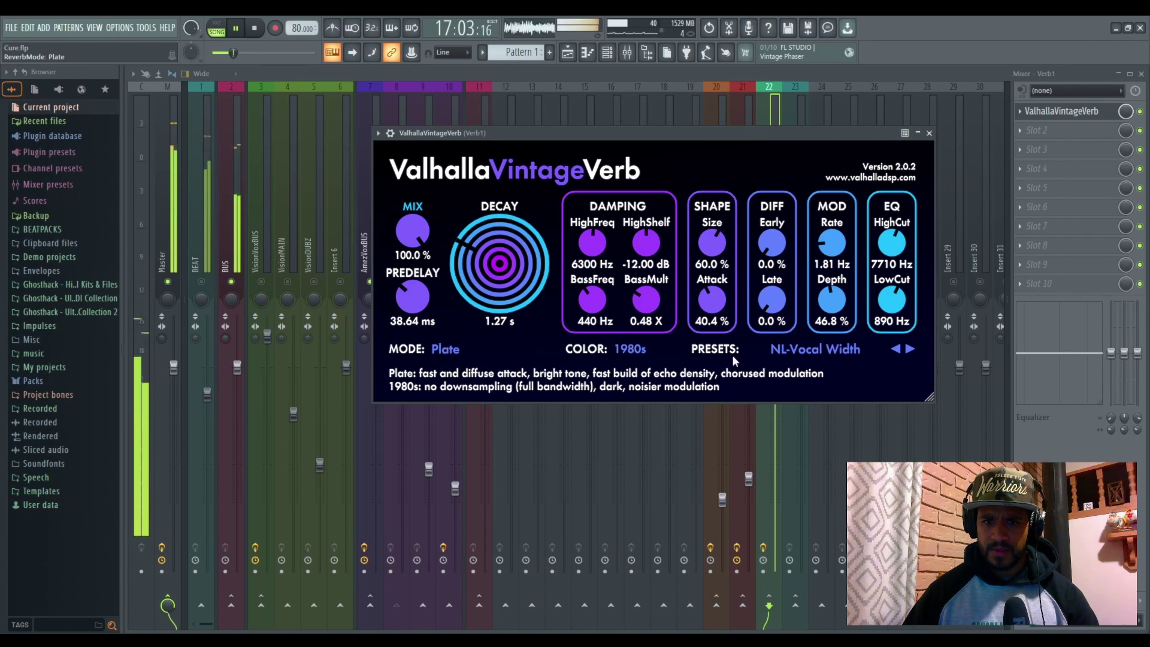
{"action": "left_click", "coordinate": [643, 355]}
{"action": "left_click", "coordinate": [644, 393]}
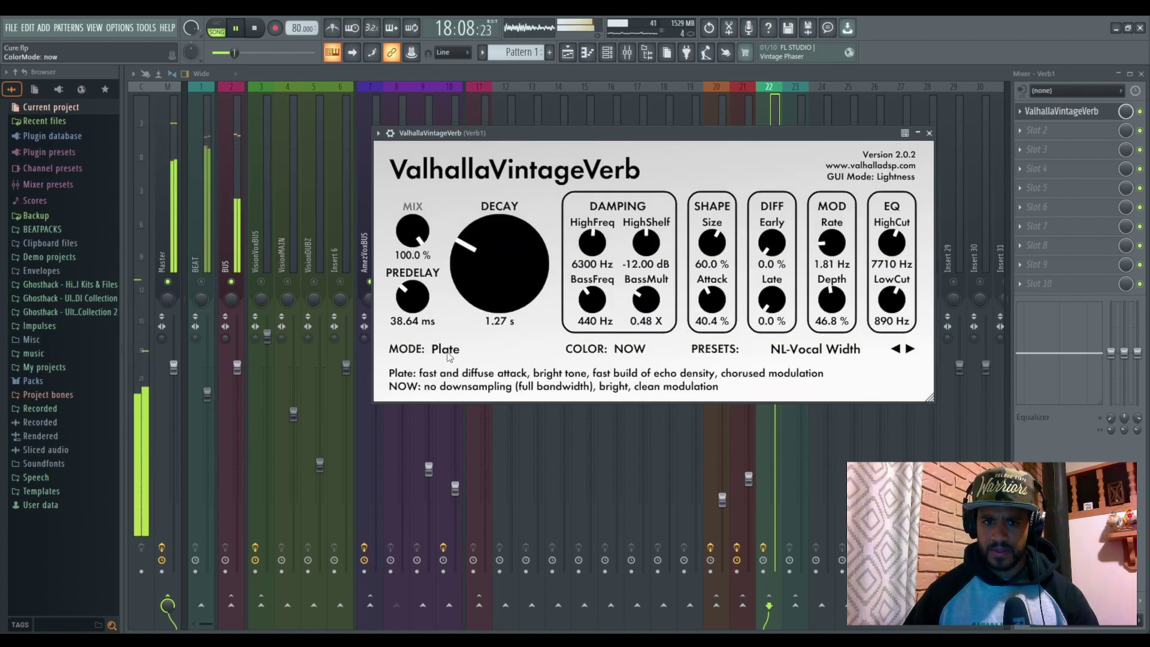
{"action": "left_click", "coordinate": [506, 375]}
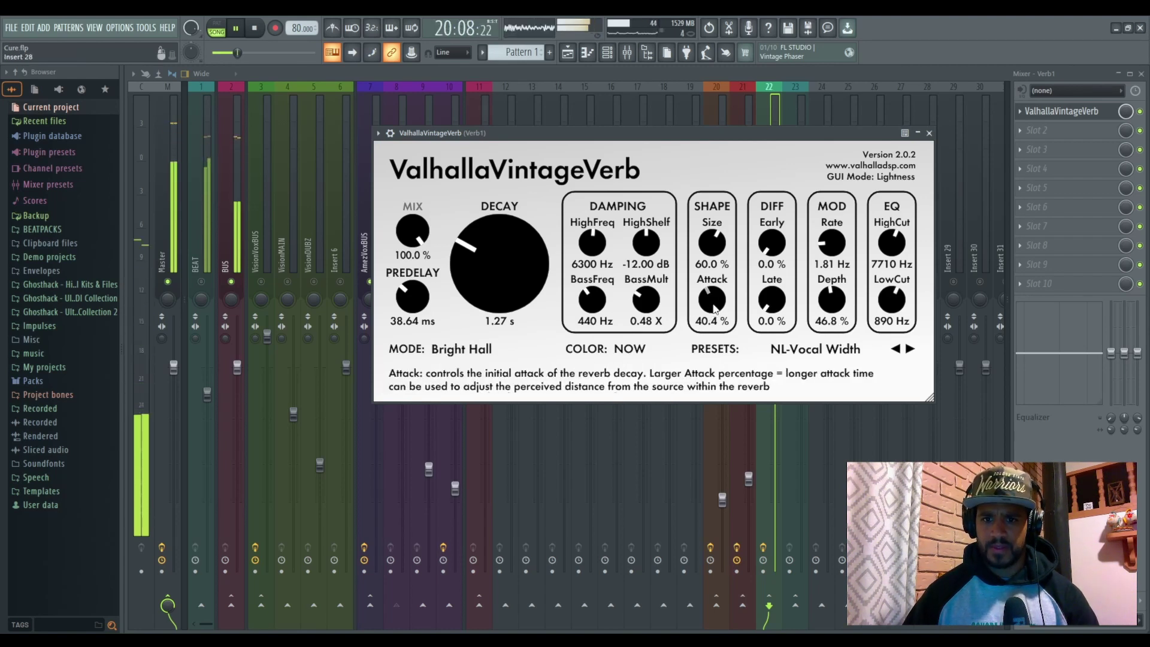
{"action": "left_click_drag", "start_coordinate": [708, 291], "coordinate": [706, 276]}
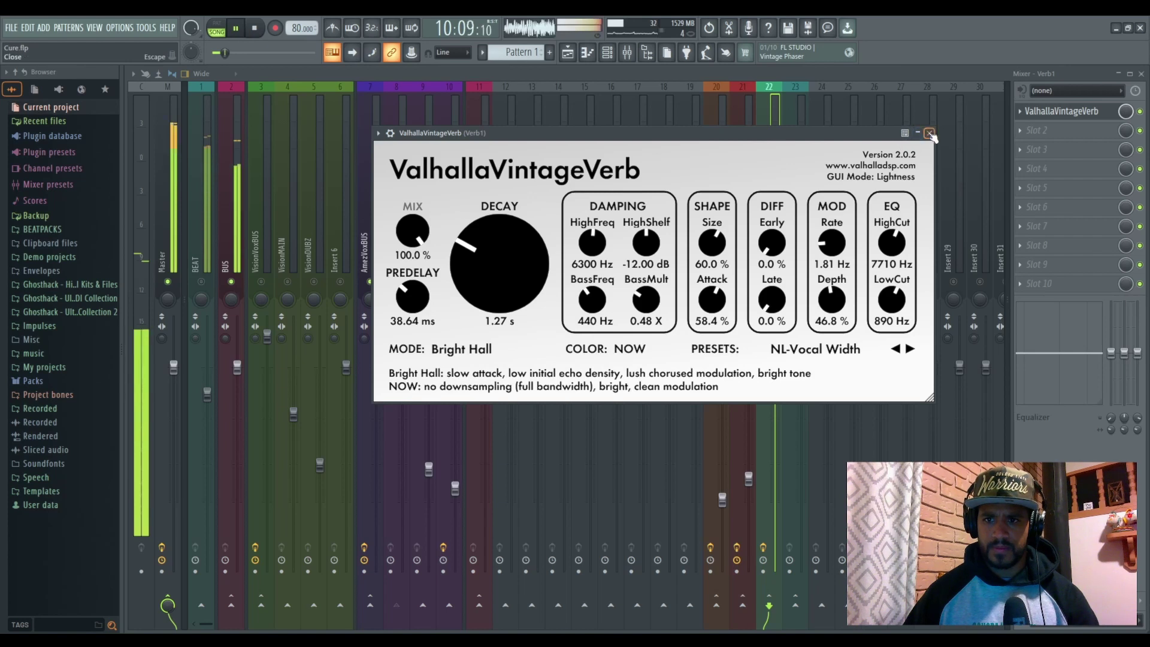
{"action": "left_click", "coordinate": [931, 134]}
{"action": "key", "text": "space"}
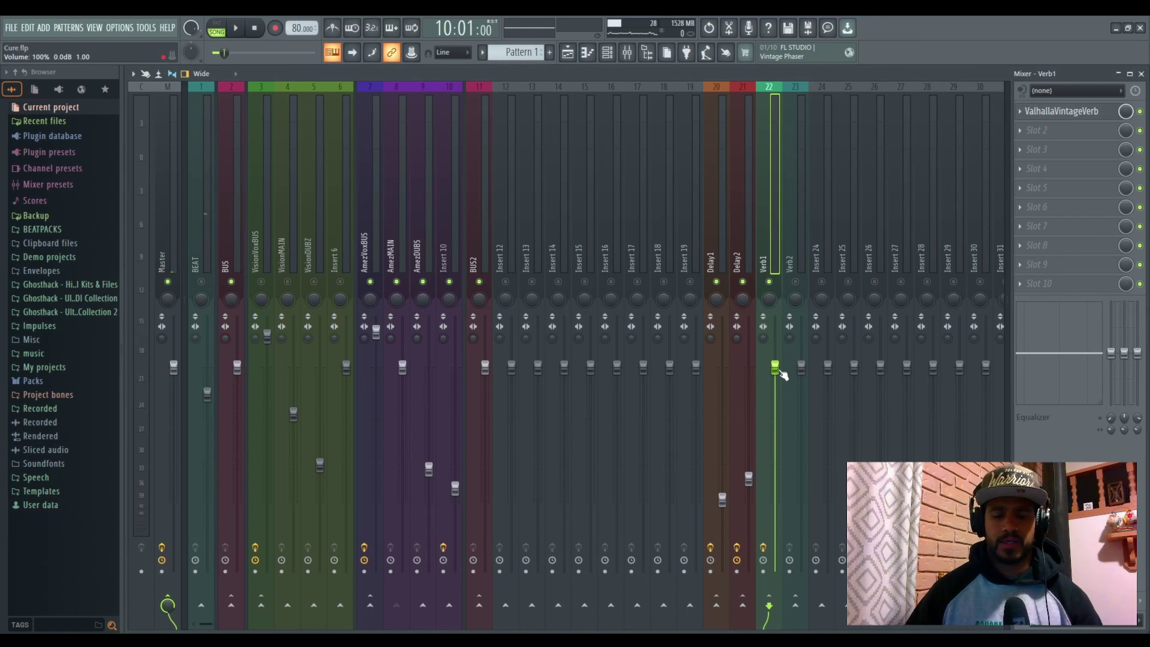
Lower the Verb1 fader to slightly below -16 dB, balancing it during playback with the BEAT track unmuted
{"action": "key", "text": "space"}
{"action": "left_click_drag", "start_coordinate": [775, 367], "coordinate": [775, 490]}
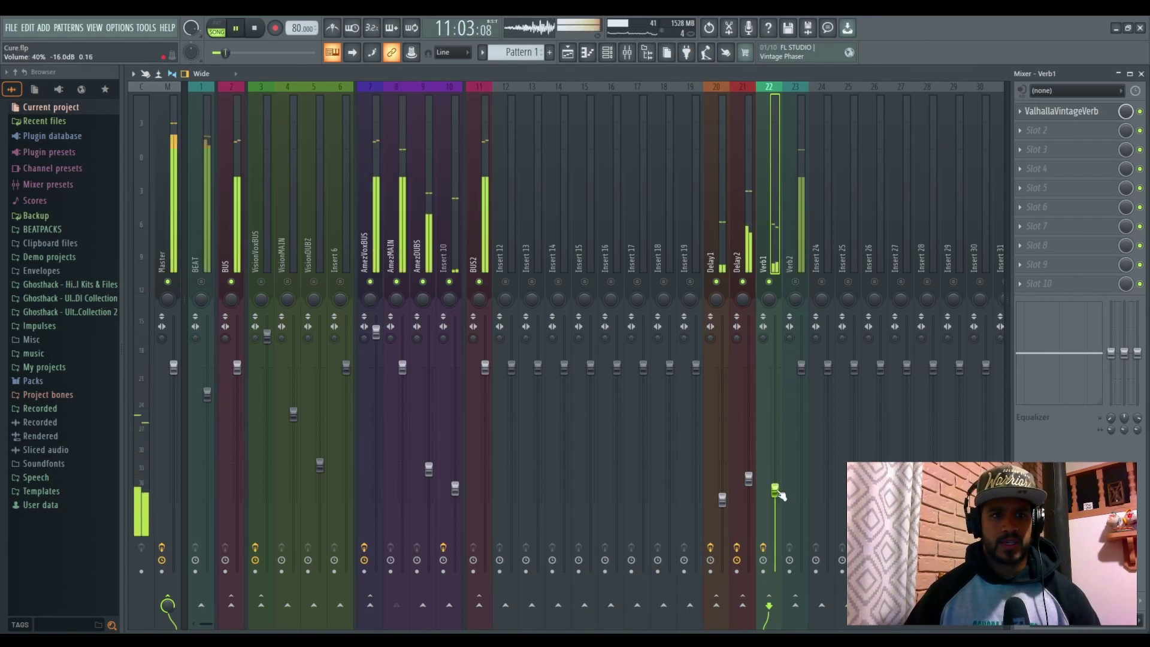
{"action": "key", "text": "space"}
{"action": "left_click", "coordinate": [202, 283]}
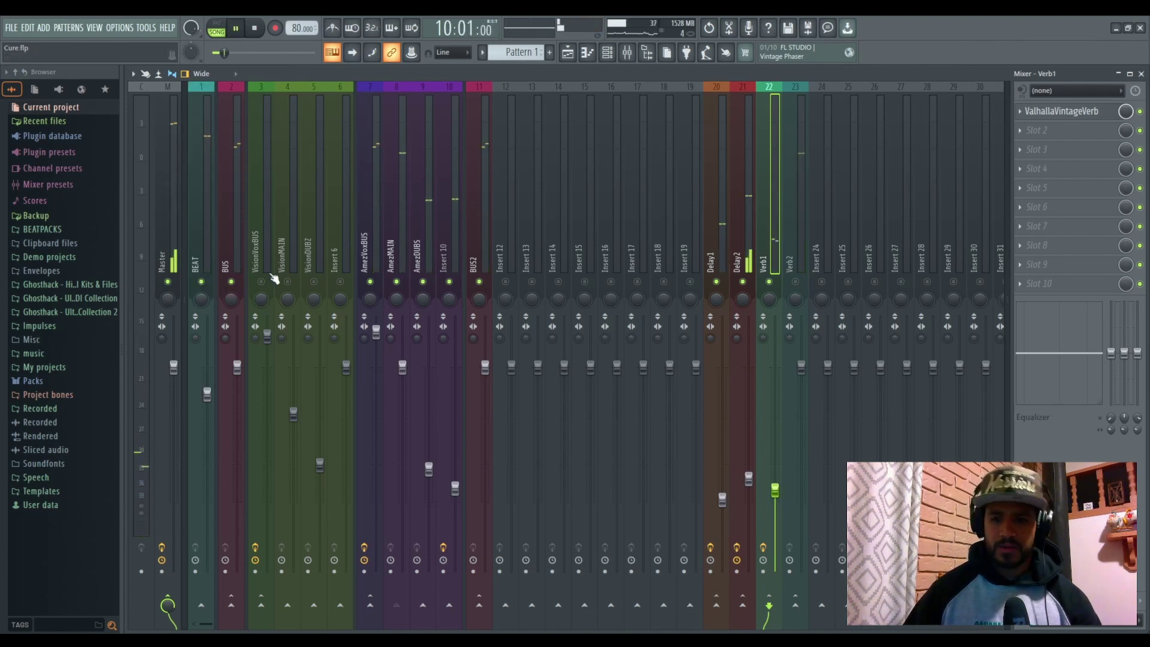
{"action": "key", "text": "space"}
{"action": "mouse_move", "coordinate": [775, 490]}
{"action": "left_mouse_down"}
{"action": "mouse_move", "coordinate": [775, 376]}
{"action": "mouse_move", "coordinate": [775, 497]}
{"action": "left_mouse_up"}
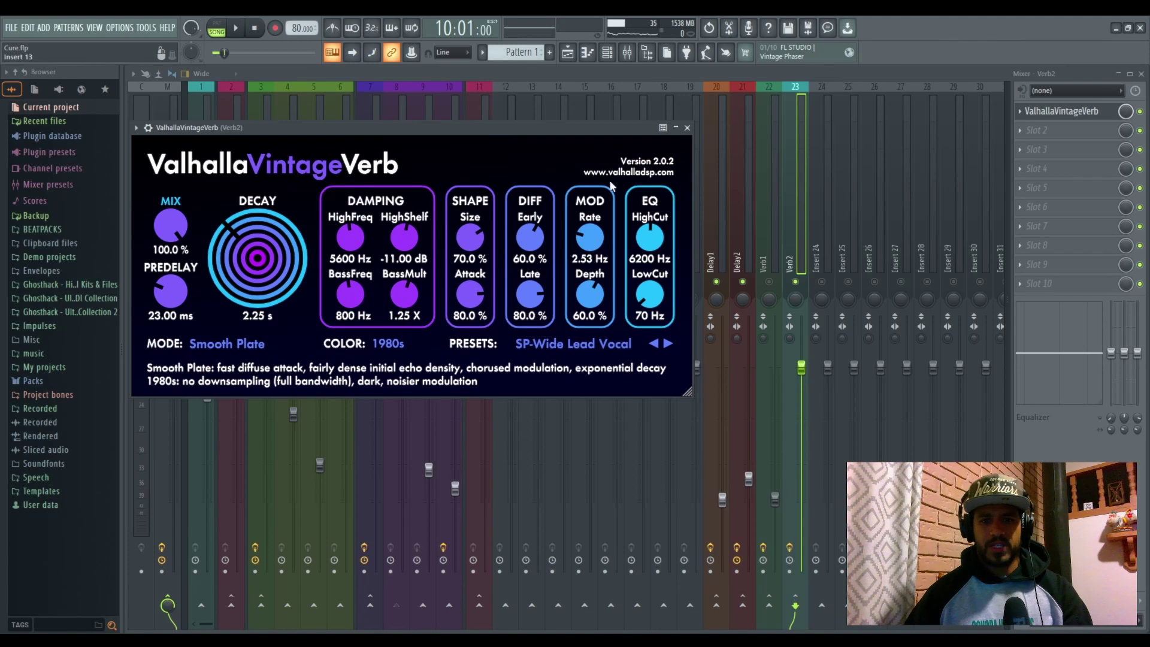
Mute the BEAT track and play the song to hear the vocals on their own
{"action": "left_click", "coordinate": [481, 113]}
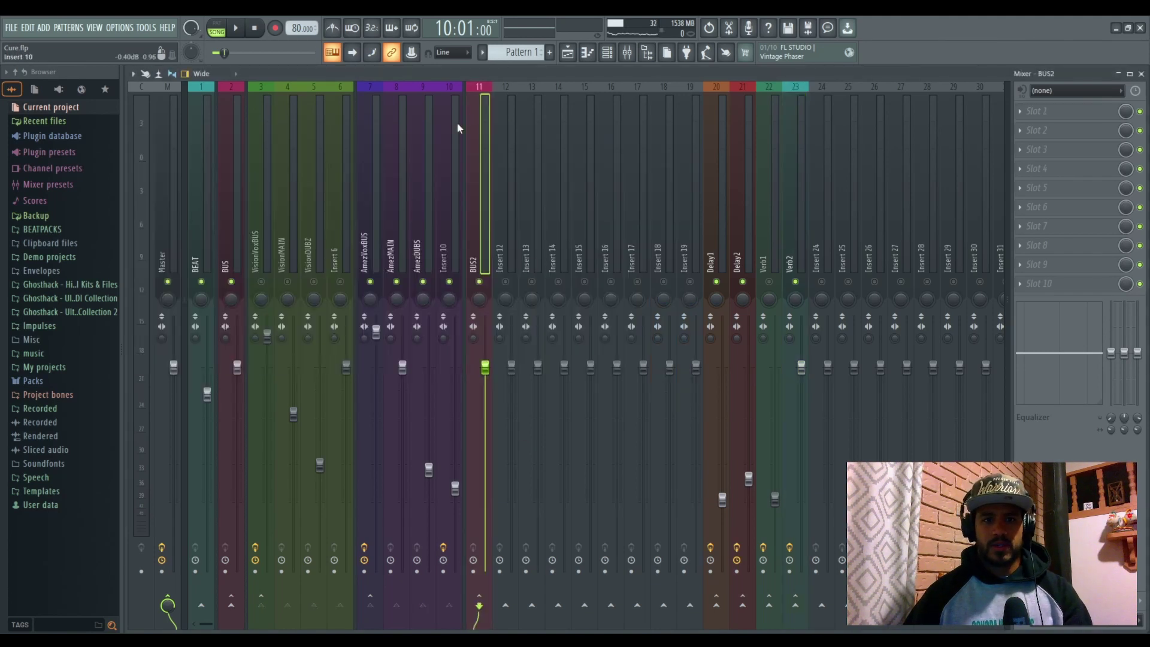
{"action": "left_click", "coordinate": [202, 283]}
{"action": "key", "text": "space"}
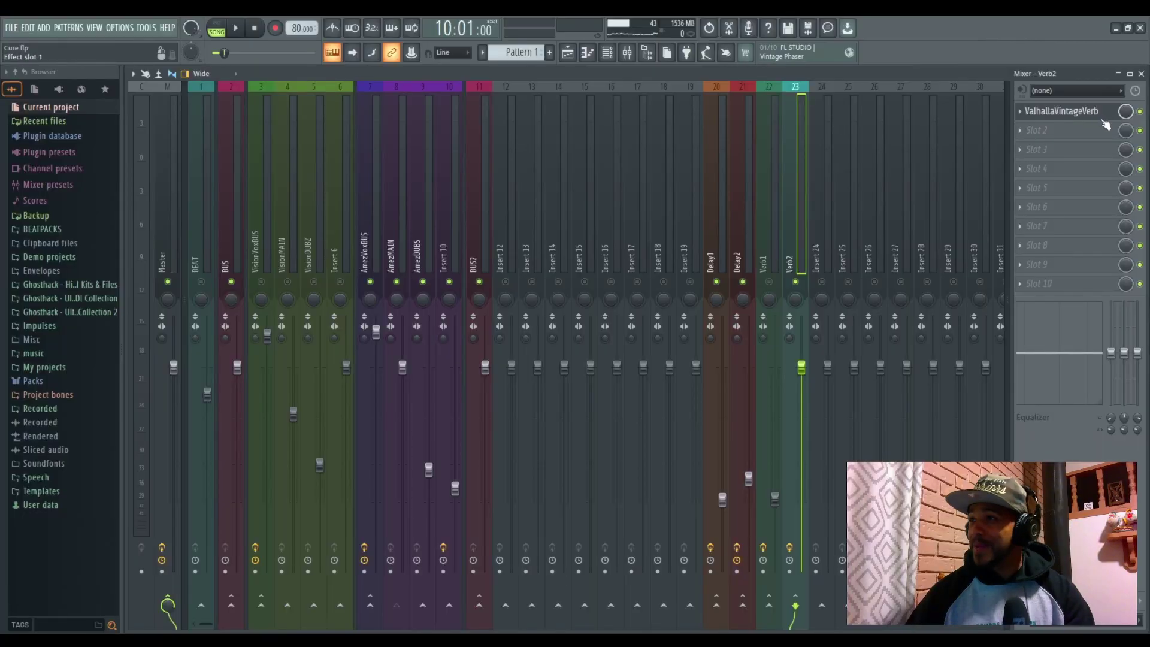
Set ValhallaVintageVerb on Verb2 to 0.60 X BassMult, 600 Hz LowCut, 43.68 ms predelay, 1.24 s decay and Plate mode
{"action": "left_click", "coordinate": [1063, 111]}
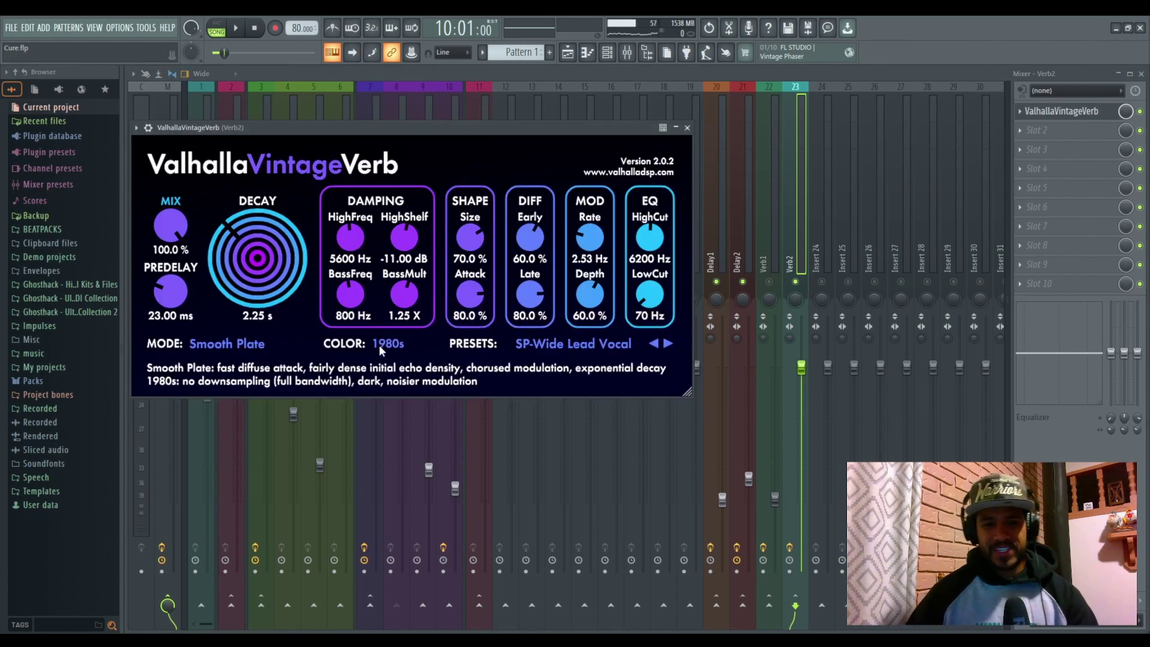
{"action": "left_click_drag", "start_coordinate": [405, 296], "coordinate": [408, 316]}
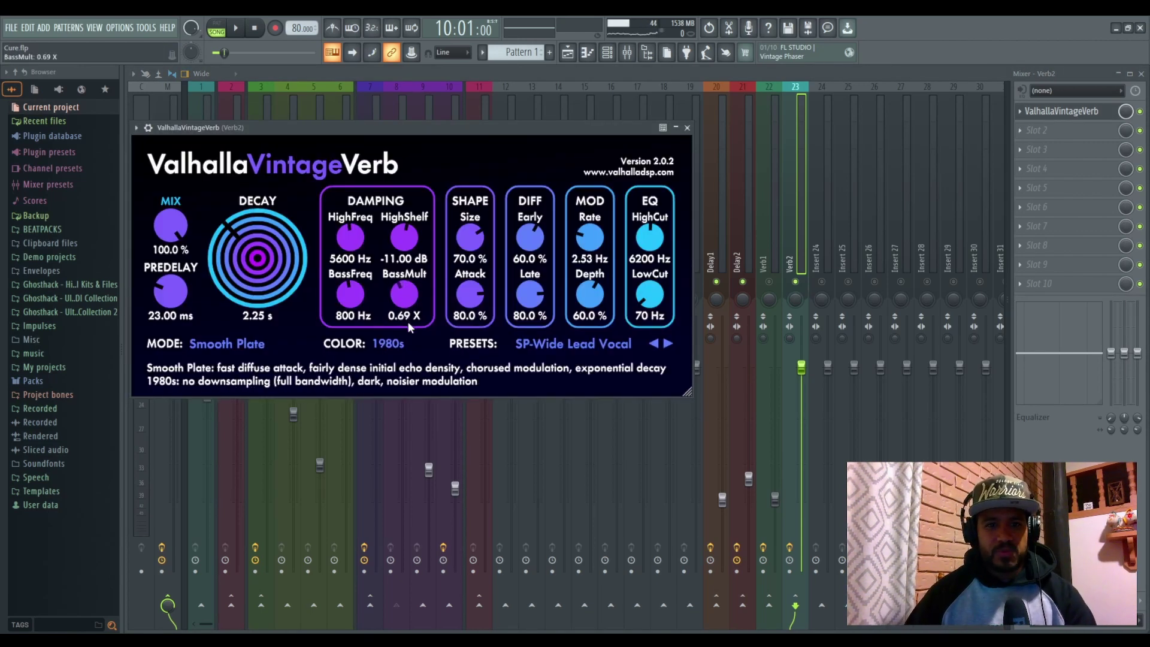
{"action": "left_click_drag", "start_coordinate": [650, 295], "coordinate": [633, 277]}
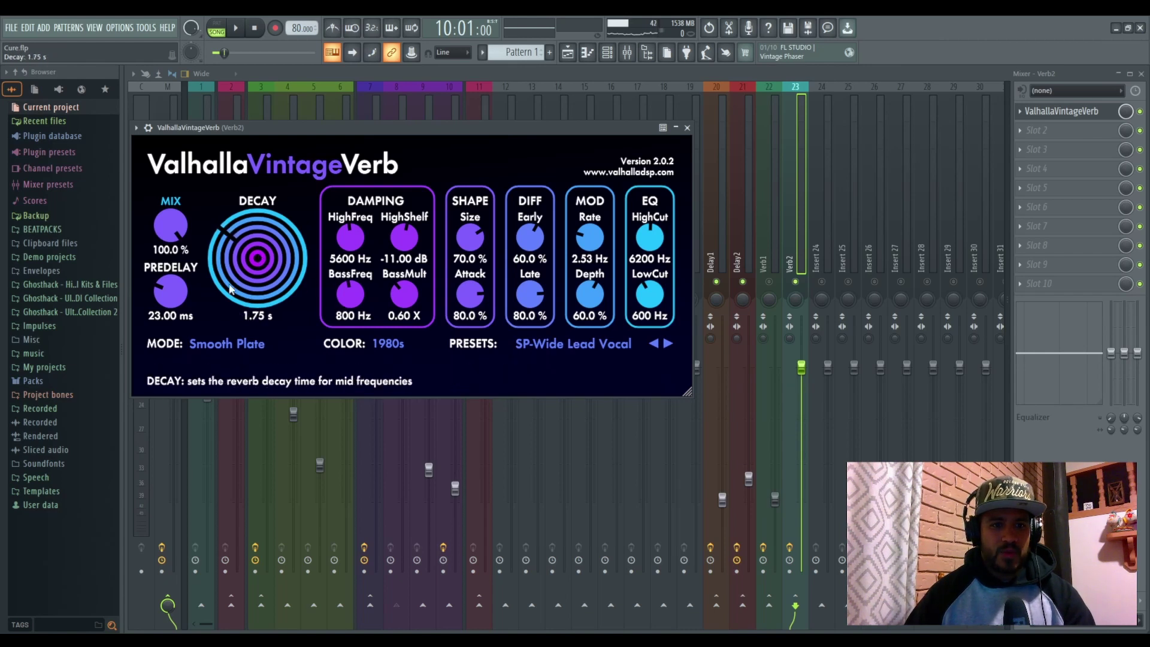
{"action": "left_click_drag", "start_coordinate": [176, 305], "coordinate": [177, 303]}
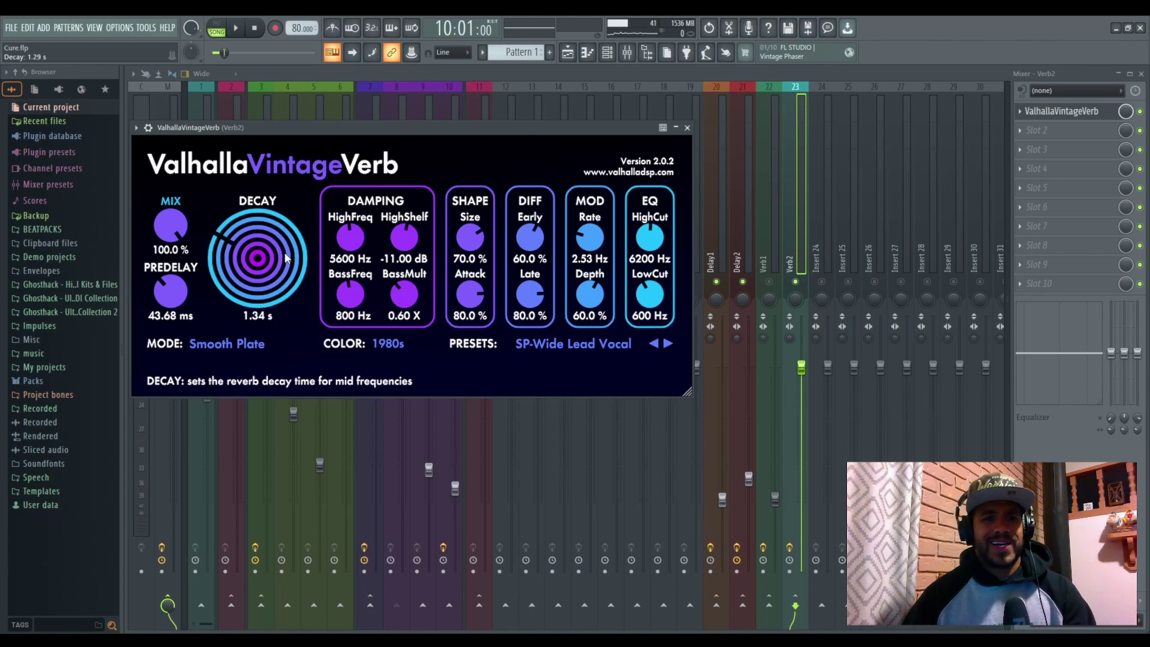
{"action": "left_click_drag", "start_coordinate": [285, 257], "coordinate": [289, 260]}
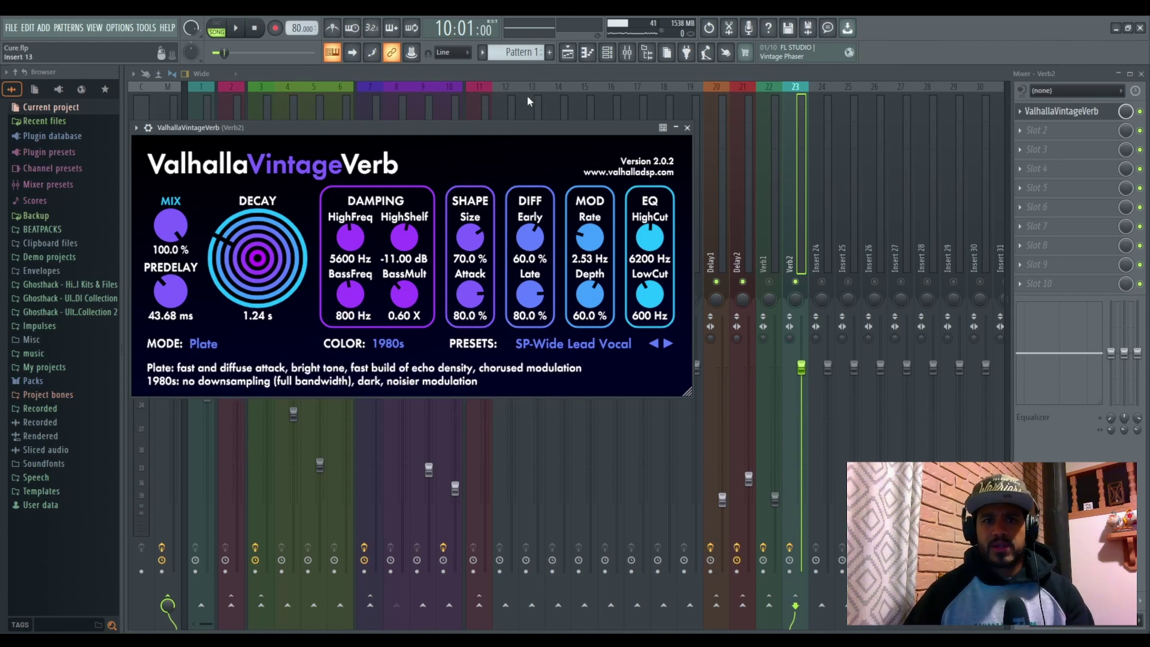
During playback, compare the 1970s and NOW colors on Verb2's reverb, keep NOW, and choose another reverb mode
{"action": "left_click", "coordinate": [528, 101]}
{"action": "key", "text": "space"}
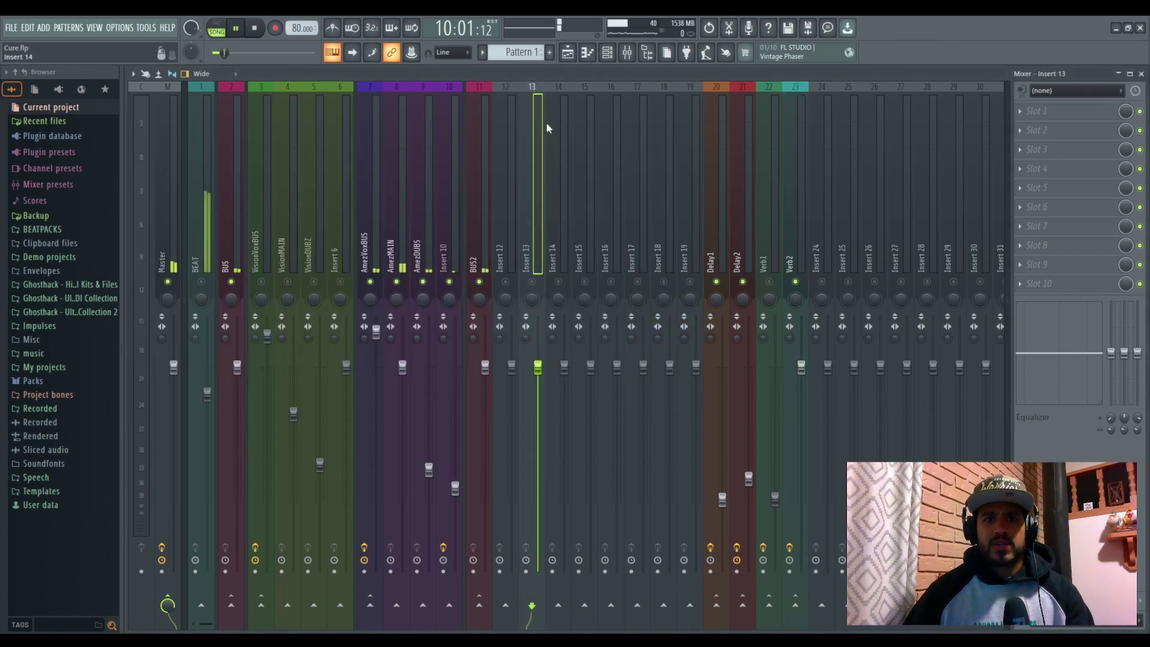
{"action": "left_click", "coordinate": [793, 258]}
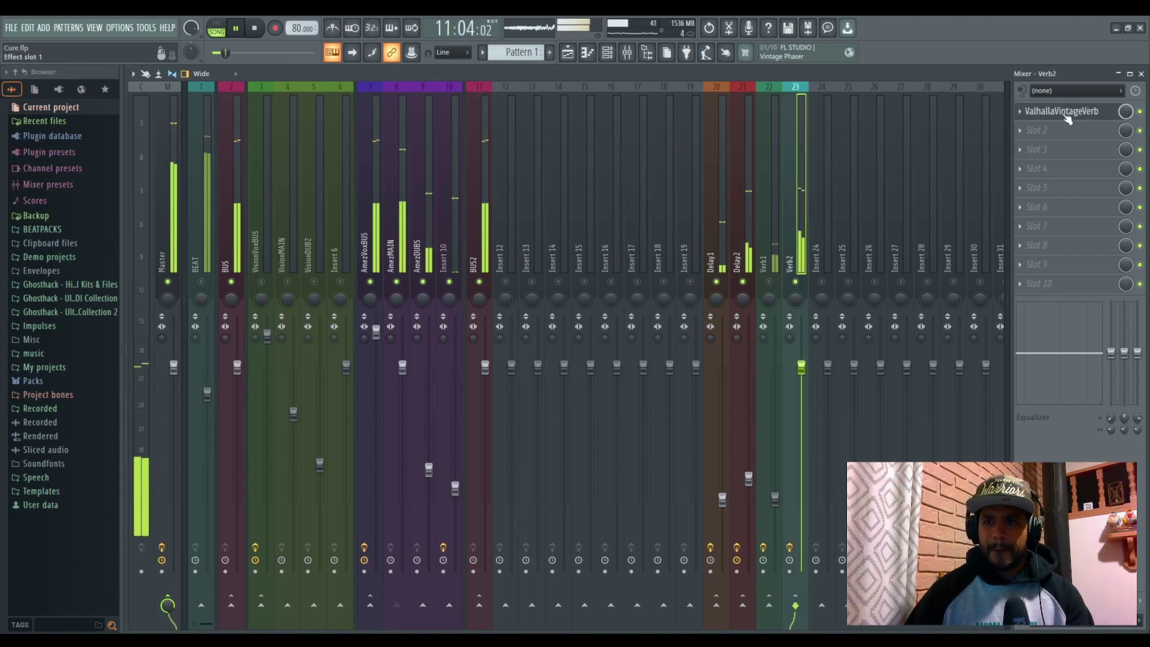
{"action": "left_click", "coordinate": [1063, 113]}
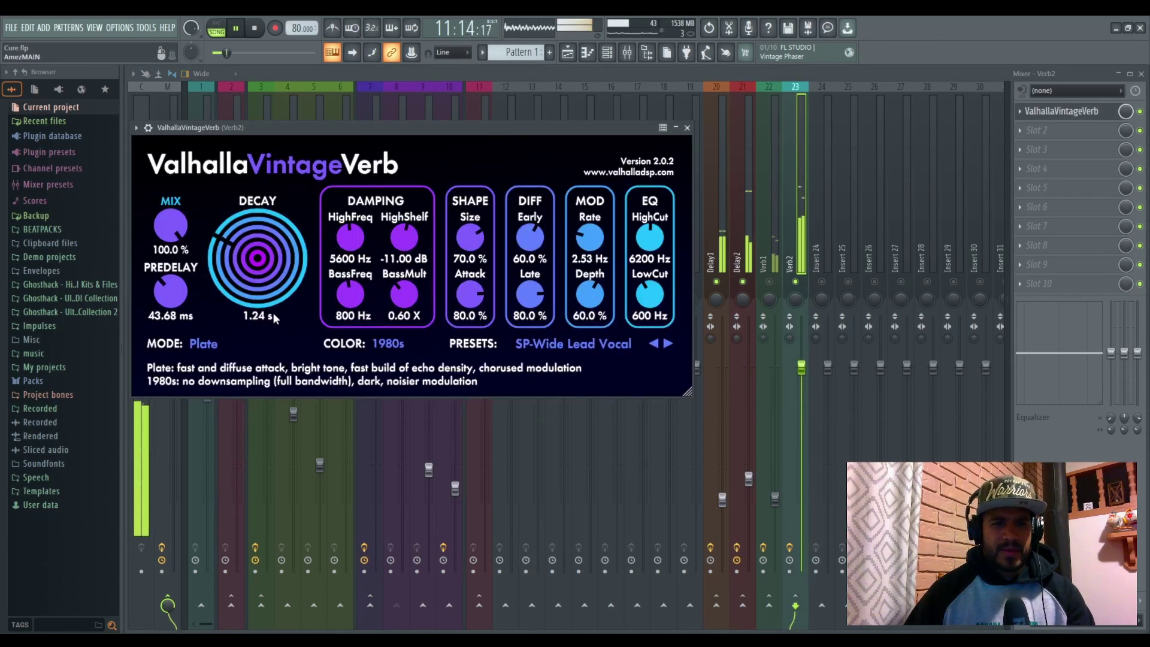
{"action": "left_click", "coordinate": [387, 344]}
{"action": "left_click", "coordinate": [389, 361]}
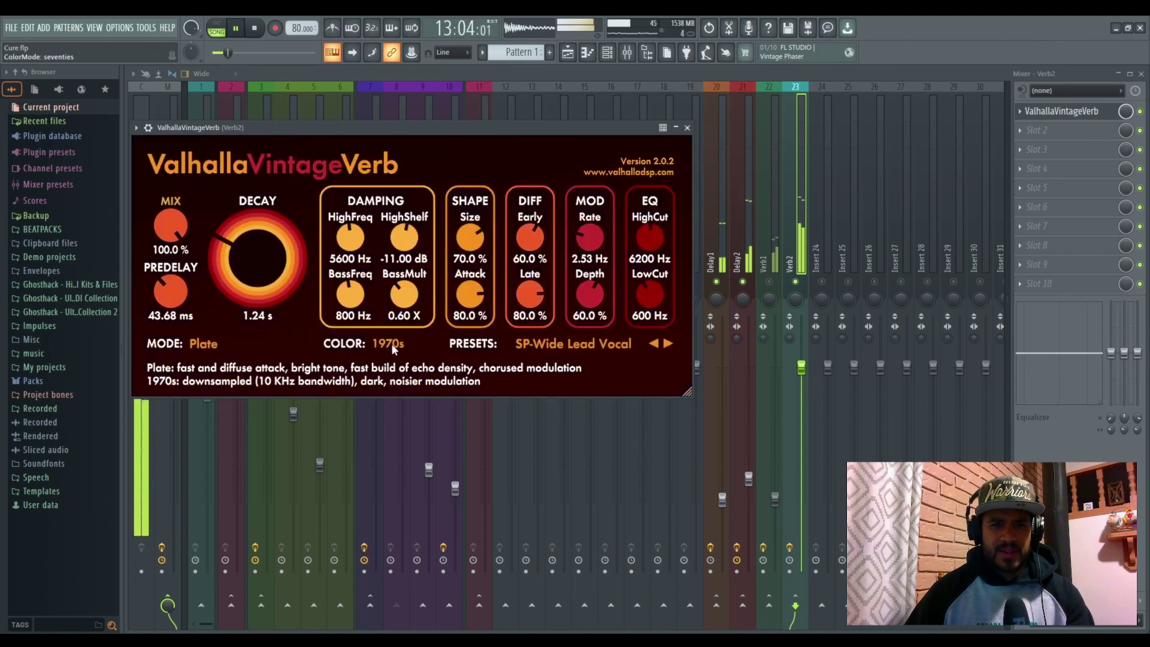
{"action": "left_click", "coordinate": [392, 345]}
{"action": "left_click", "coordinate": [412, 383]}
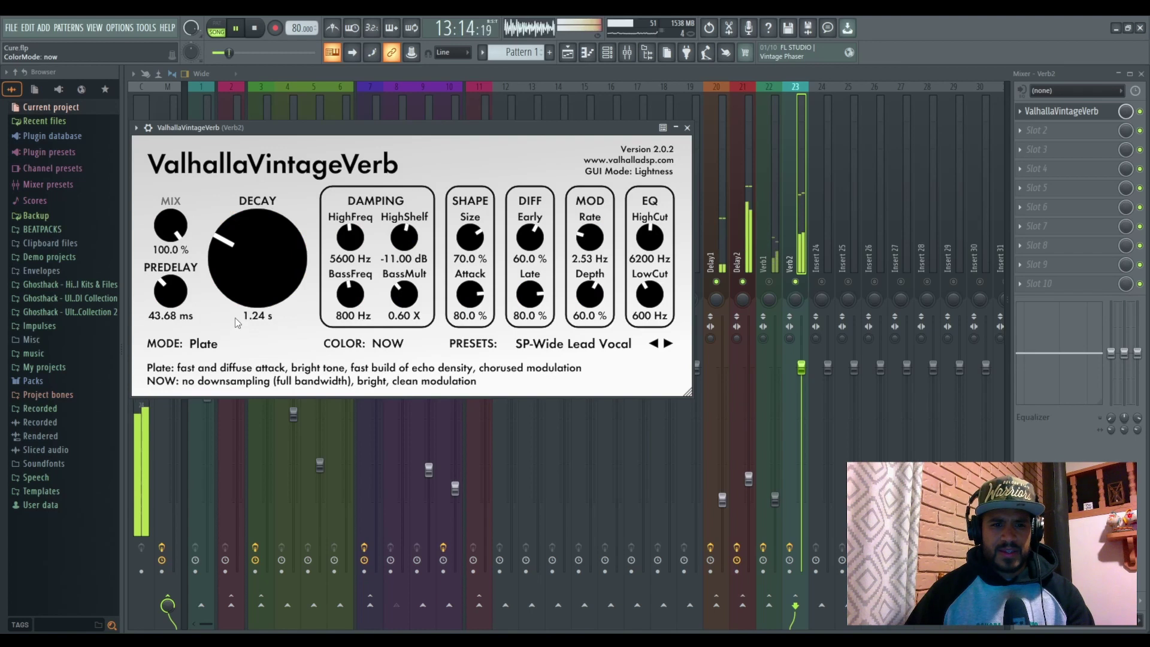
{"action": "left_click", "coordinate": [206, 344]}
{"action": "left_click", "coordinate": [254, 389]}
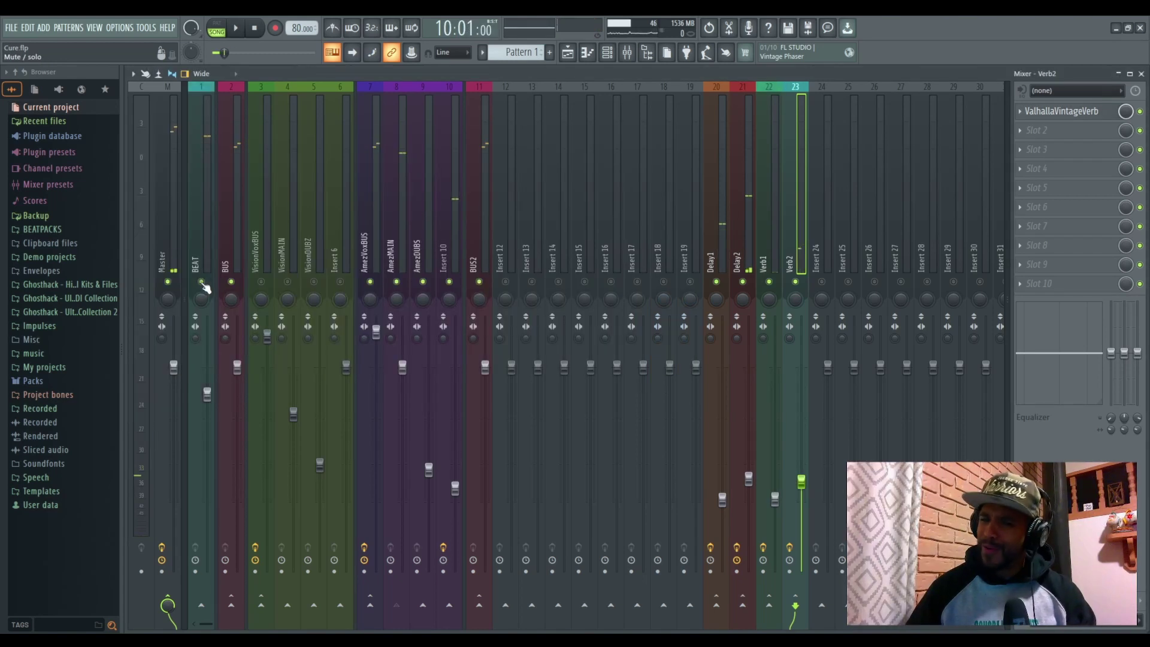
Lower the Verb2 fader to about -17.1 dB during playback with the BEAT and Verb1 tracks unmuted
{"action": "key", "text": "space"}
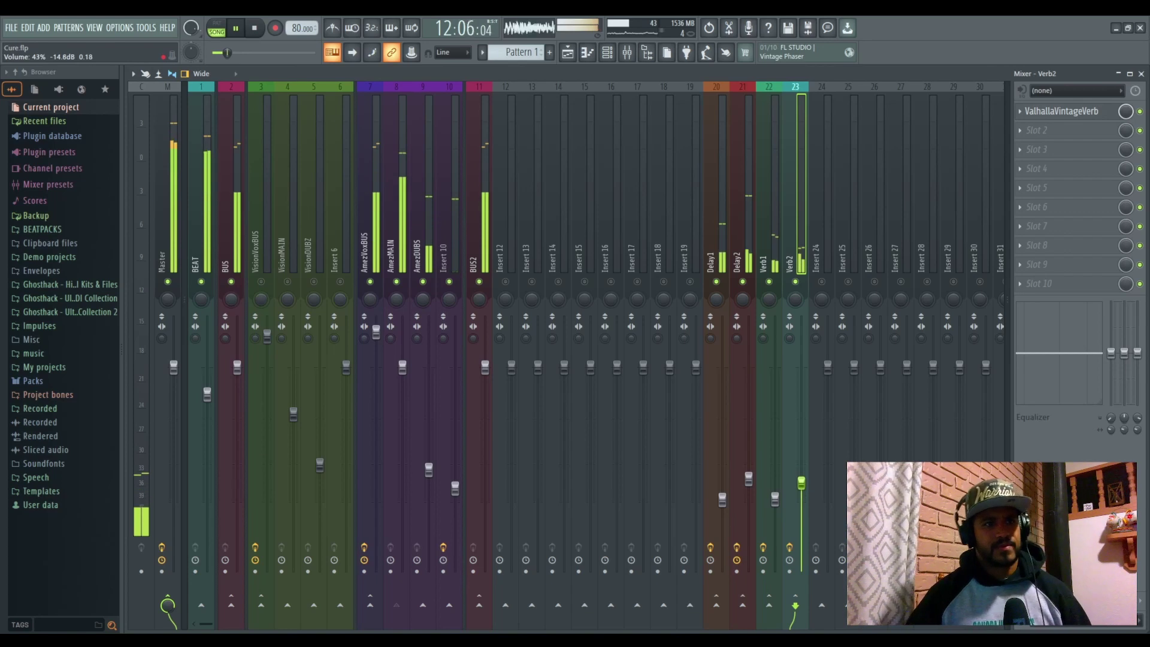
{"action": "left_click_drag", "start_coordinate": [801, 489], "coordinate": [801, 496]}
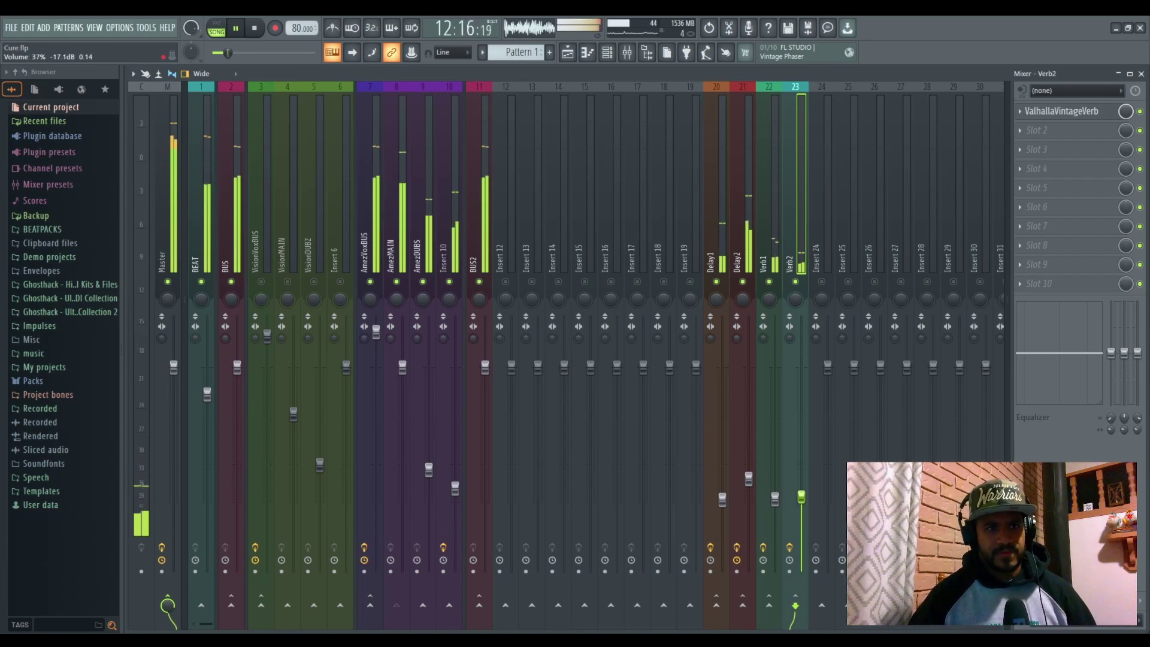